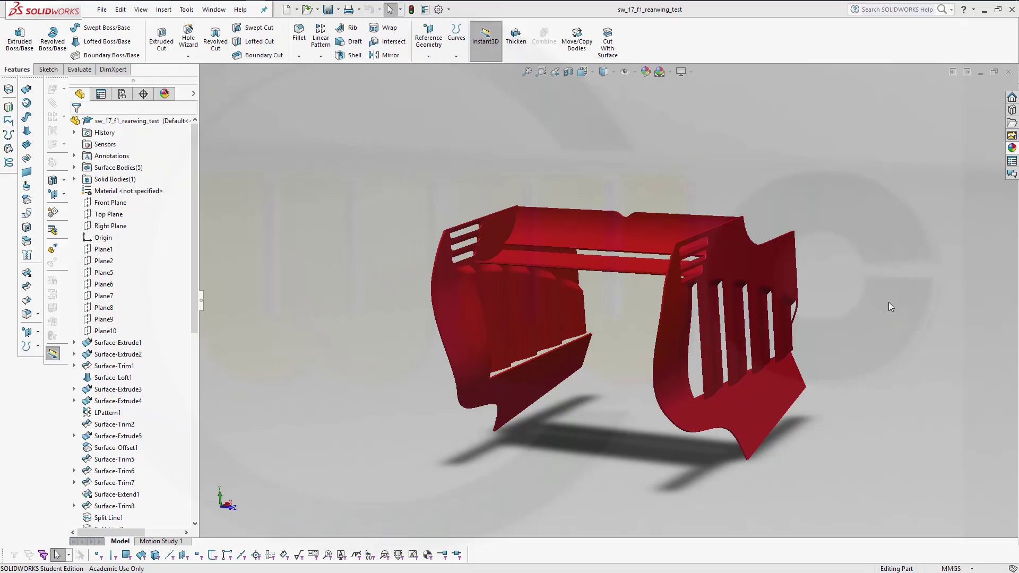
Orbit the finished rear-wing model to view it from another angle.
middle_click_drag(865, 352, 845, 311)
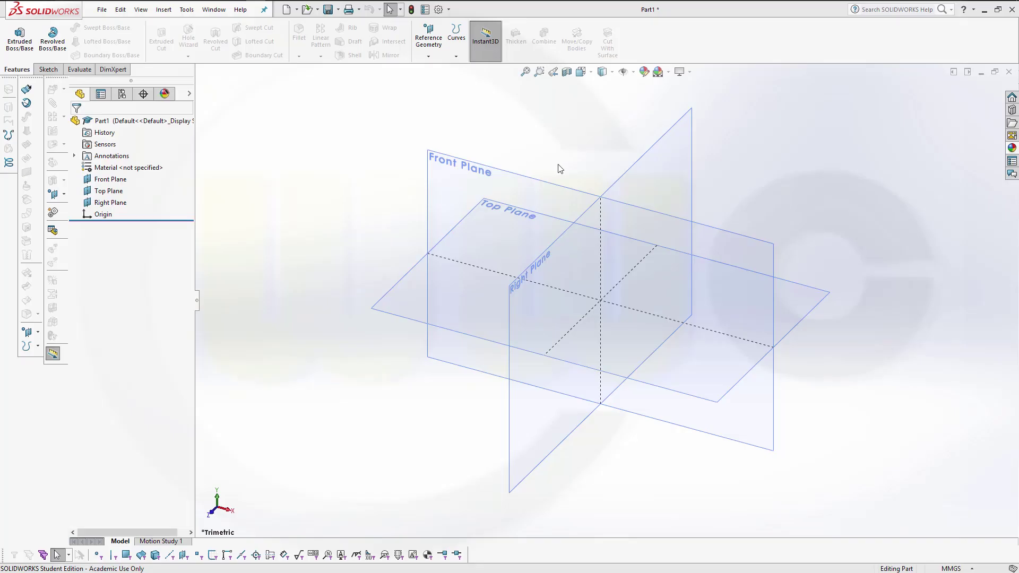
Create Plane1 offset 660 mm from Right Plane.
mouse_move(559, 169)
middle_mouse_down()
mouse_move(553, 141)
mouse_move(554, 152)
middle_mouse_up()
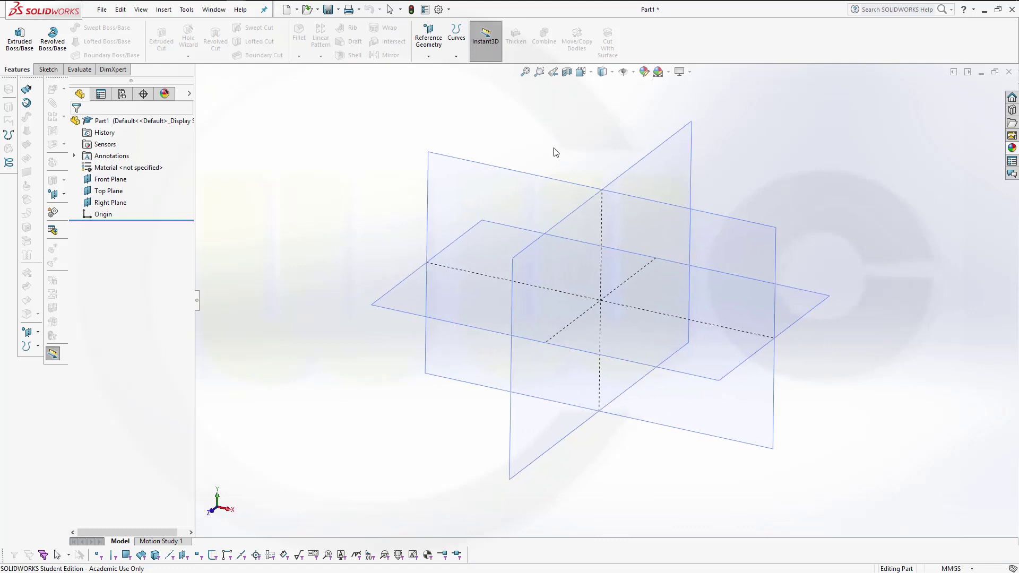
left_click(428, 56)
left_click(438, 69)
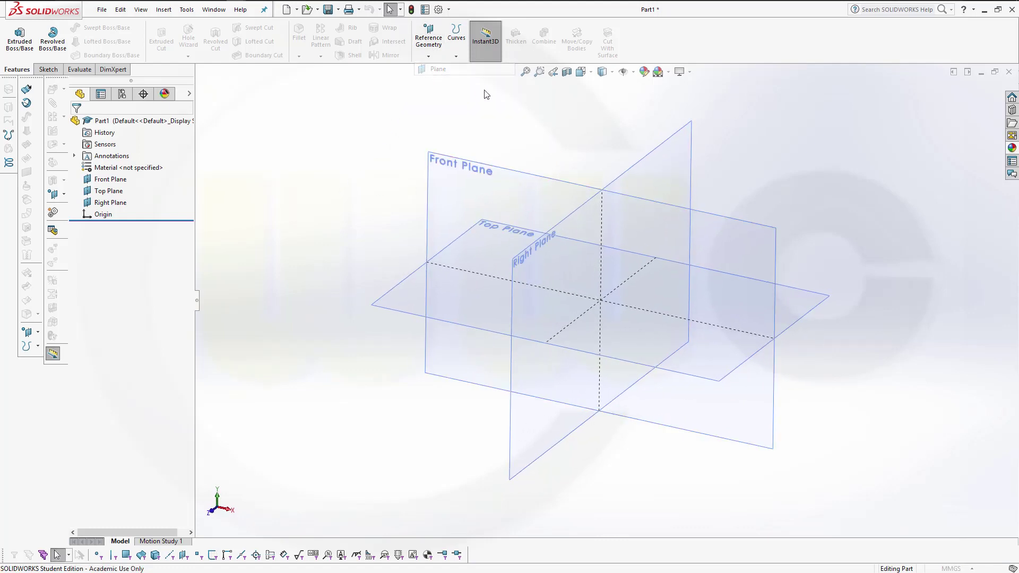
left_click(658, 154)
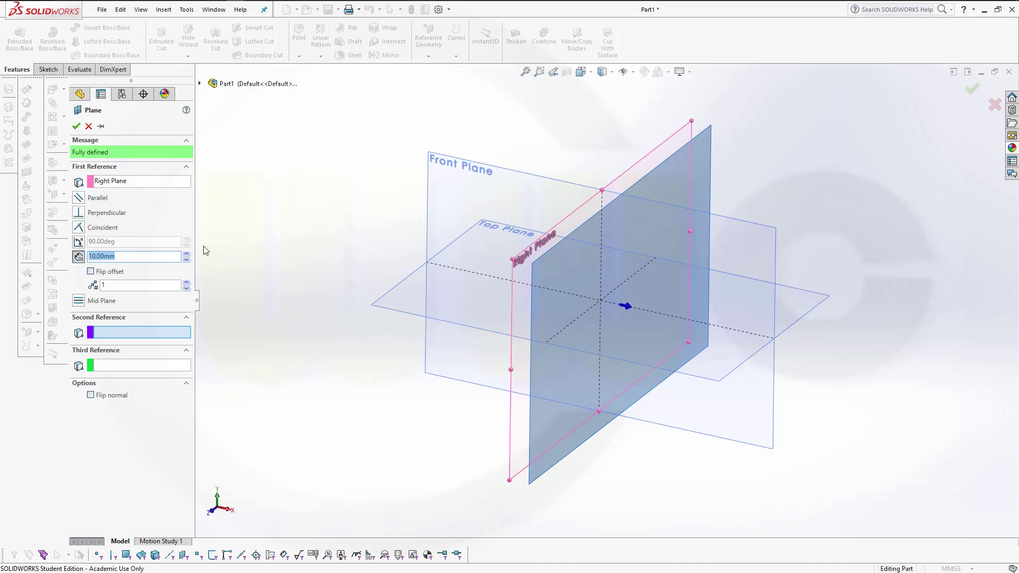
type("660")
key("Return")
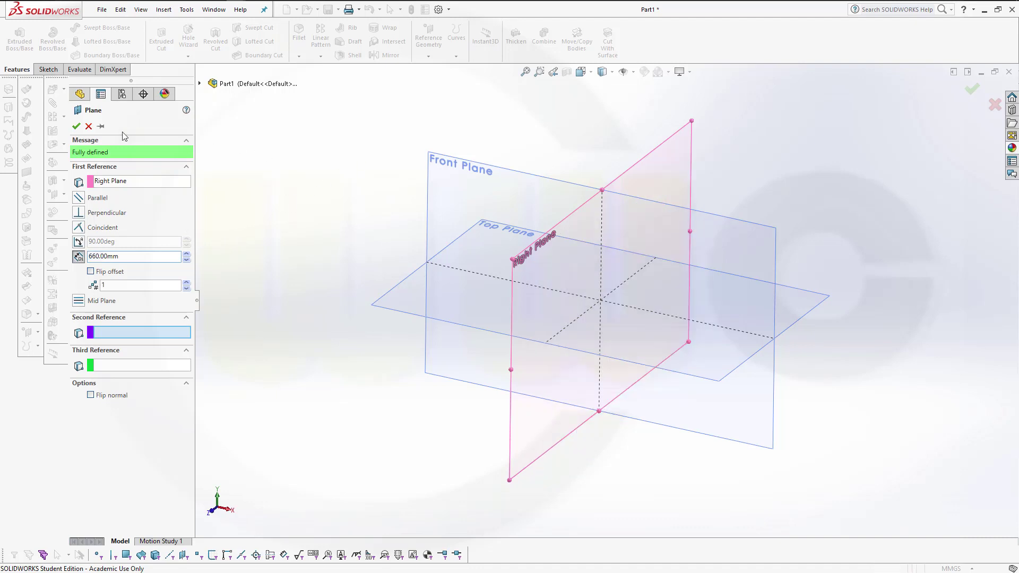
left_click(76, 126)
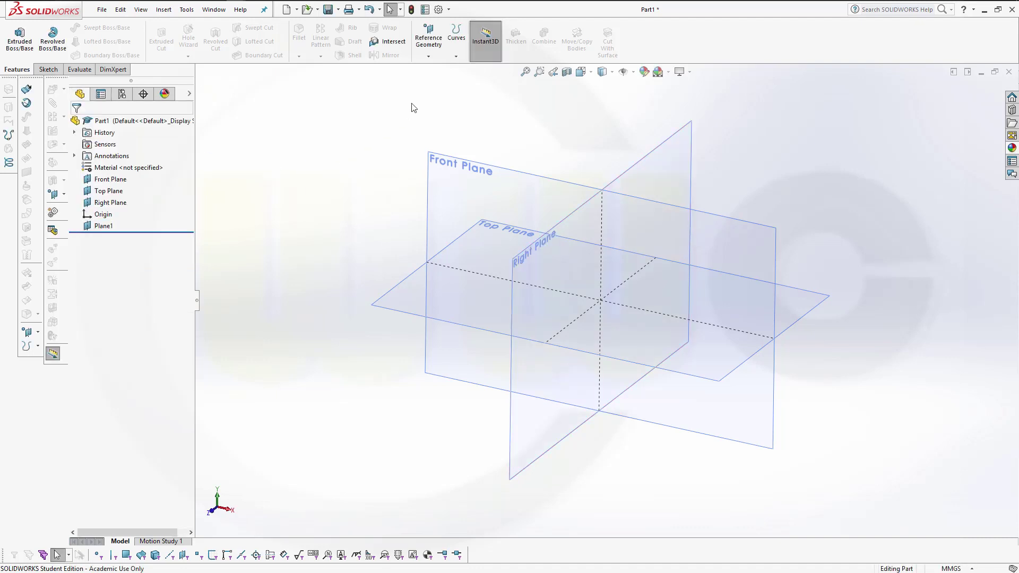
Create Plane2 offset 375 mm from Front Plane.
left_click(428, 55)
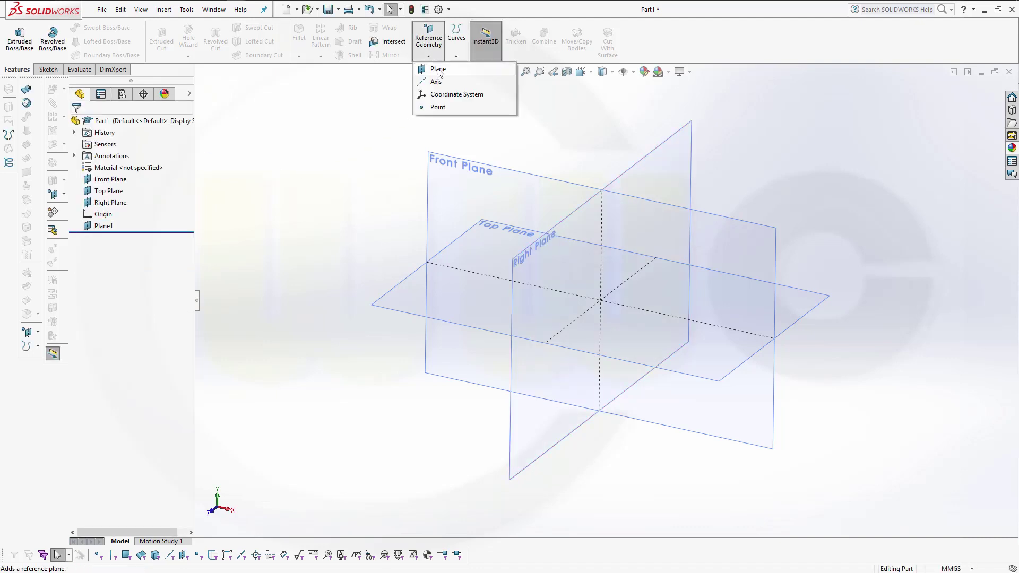
left_click(439, 69)
left_click(684, 217)
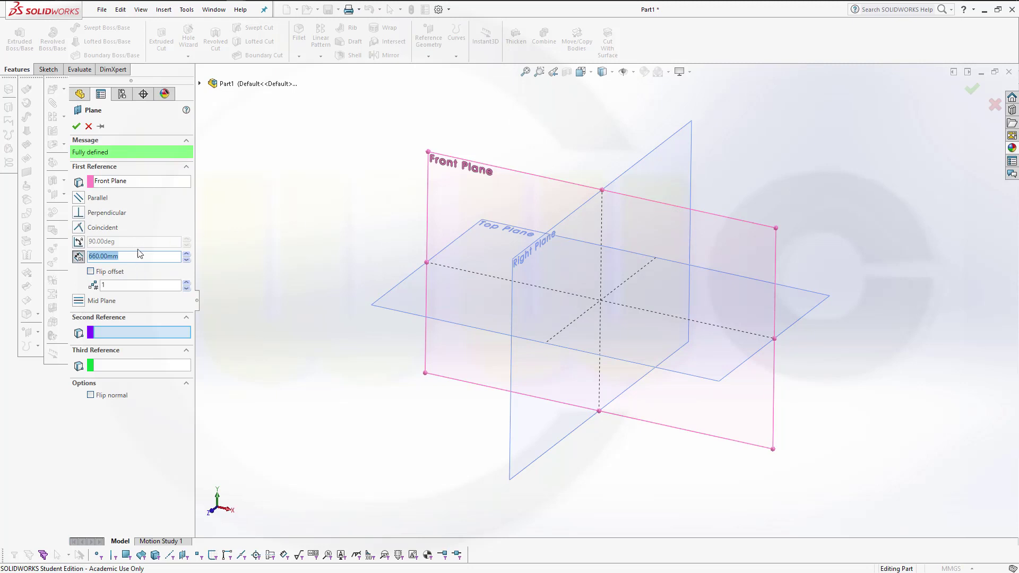
key("Return")
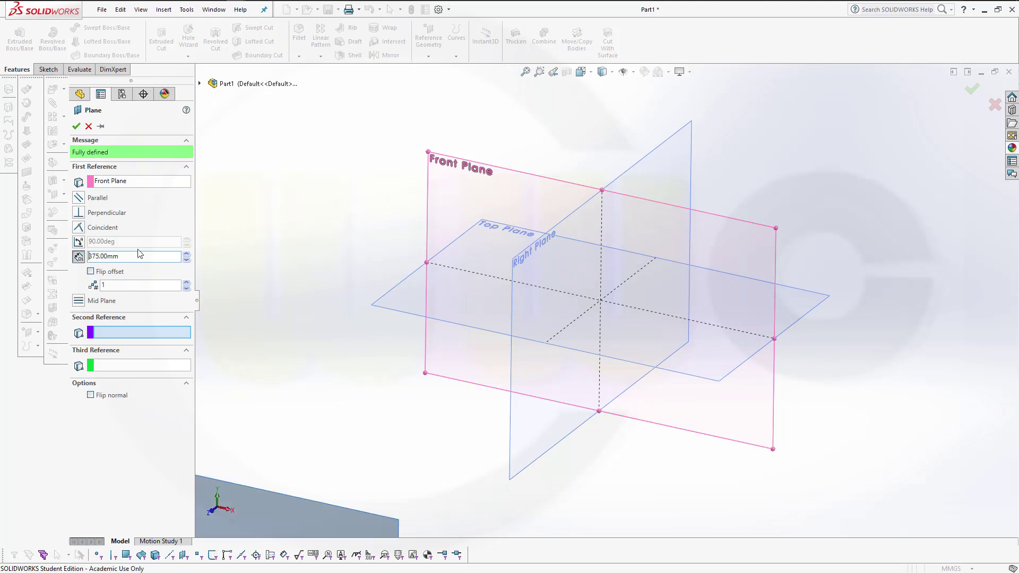
left_click(76, 127)
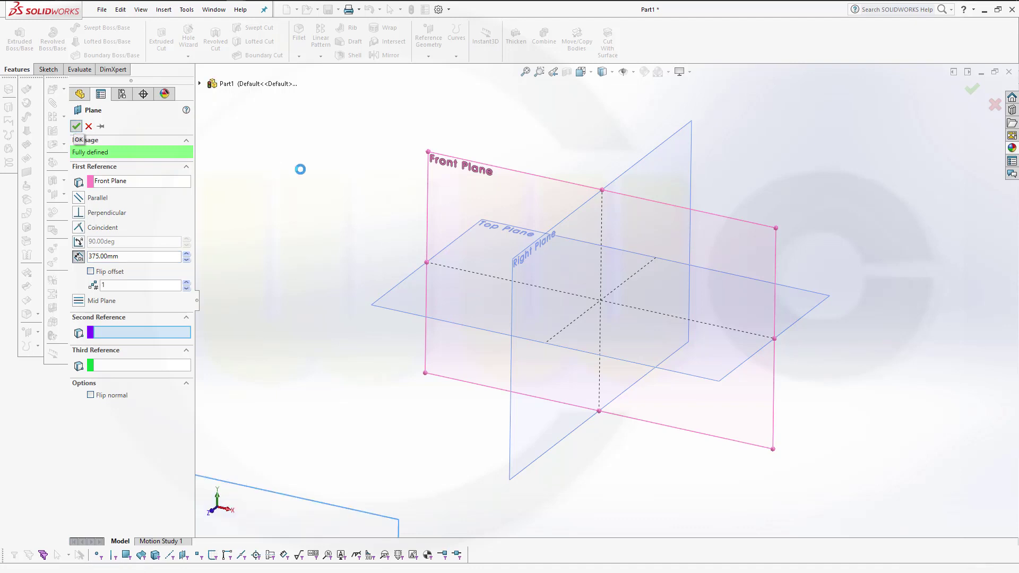
Create Plane3 offset 200 mm from Top Plane.
left_click(428, 55)
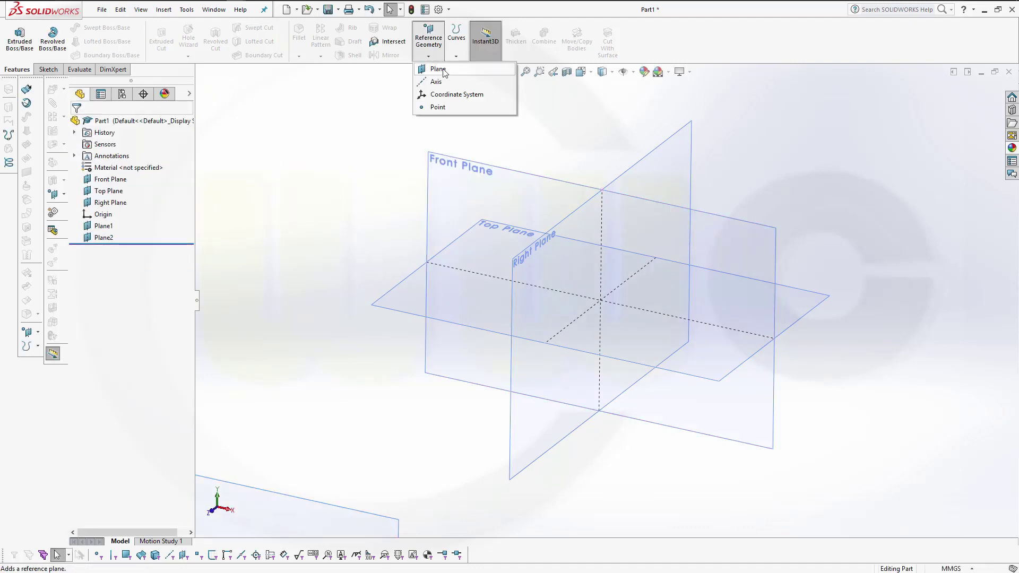
left_click(445, 74)
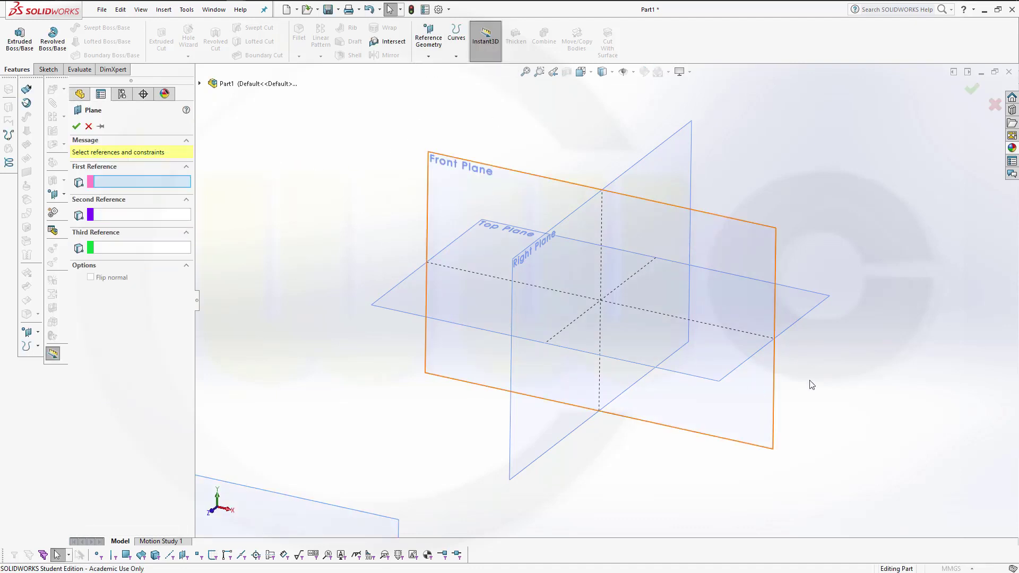
left_click(802, 316)
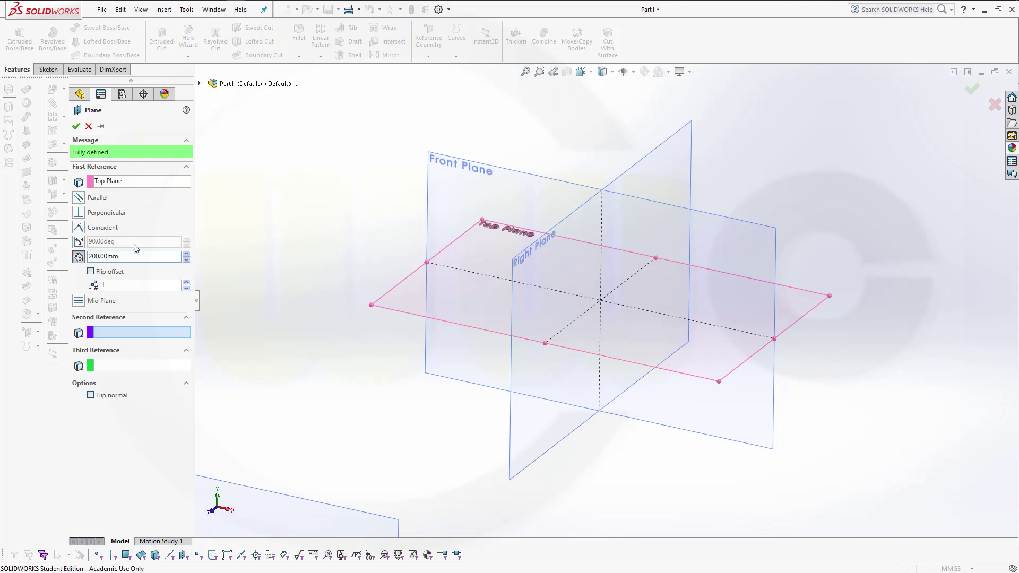
left_click(75, 126)
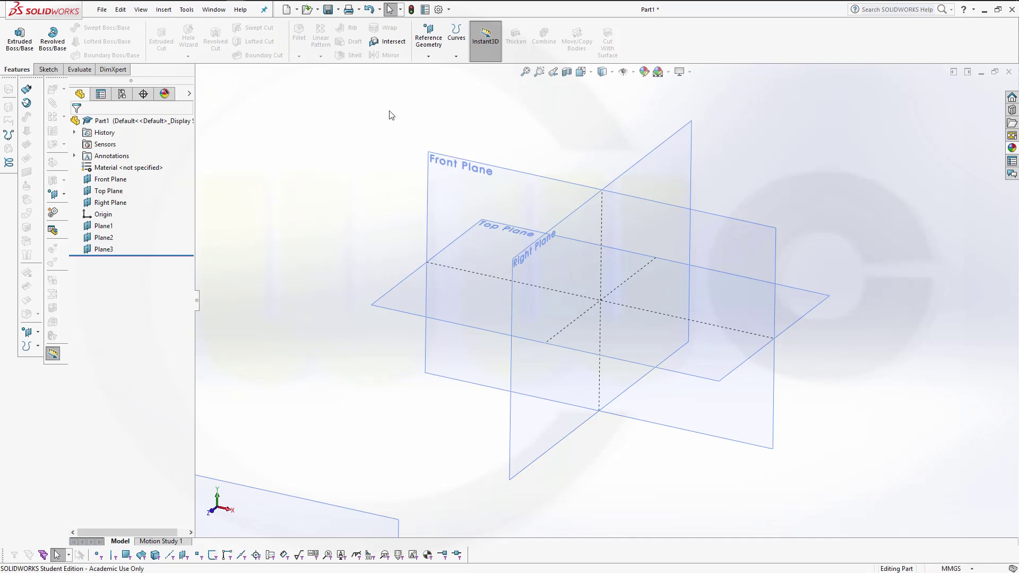
Create Plane4 offset 100 mm from Right Plane.
left_click(428, 56)
left_click(444, 74)
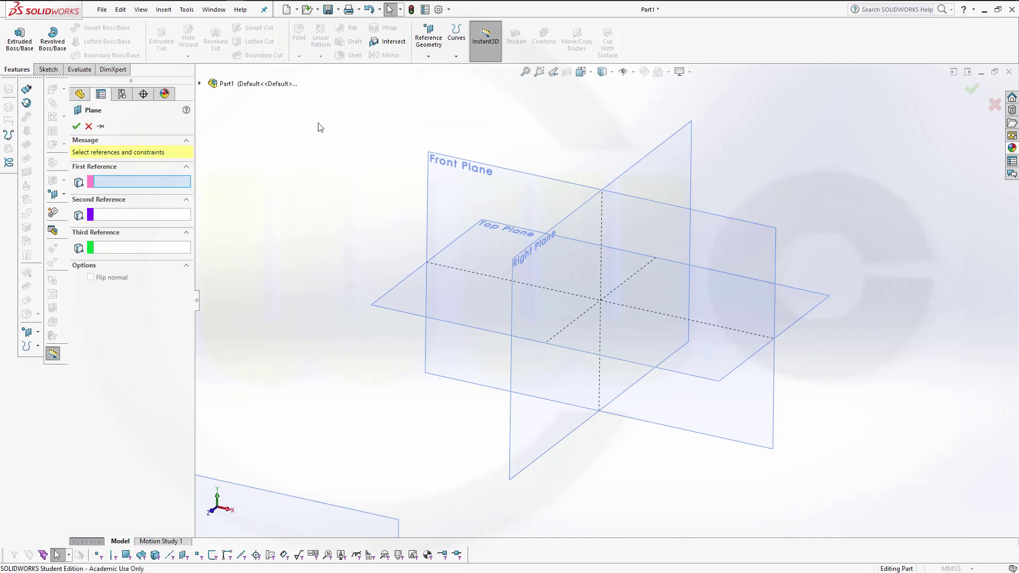
left_click(565, 233)
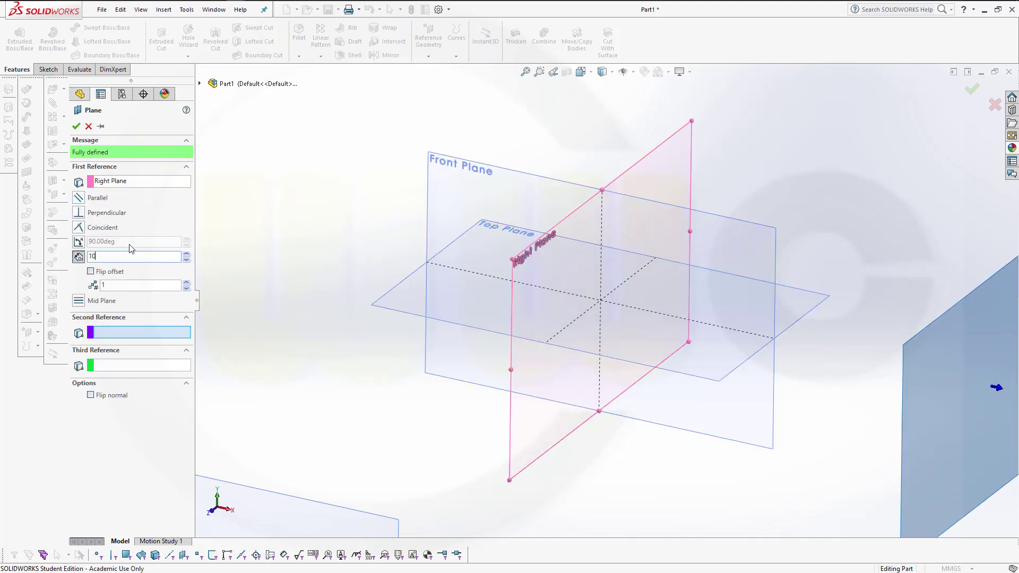
type("100")
key("Return")
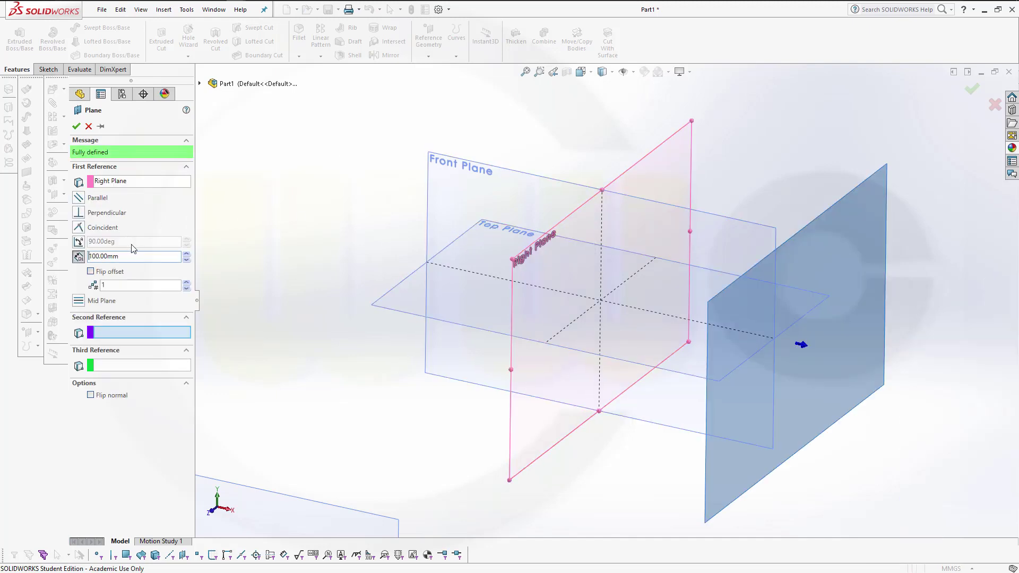
left_click(78, 128)
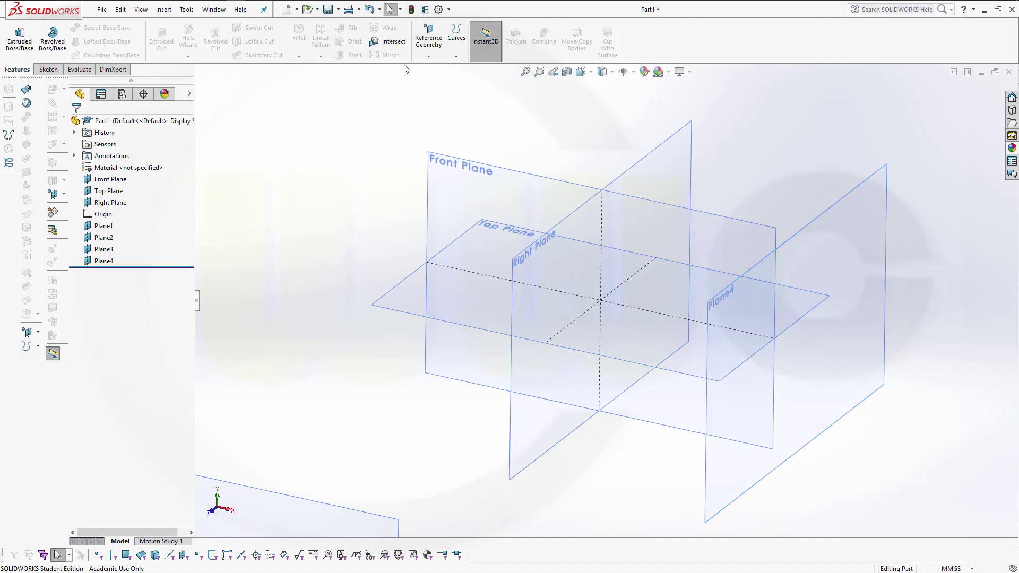
Create Plane5 offset 135 mm from Plane4.
left_click(428, 56)
left_click(431, 68)
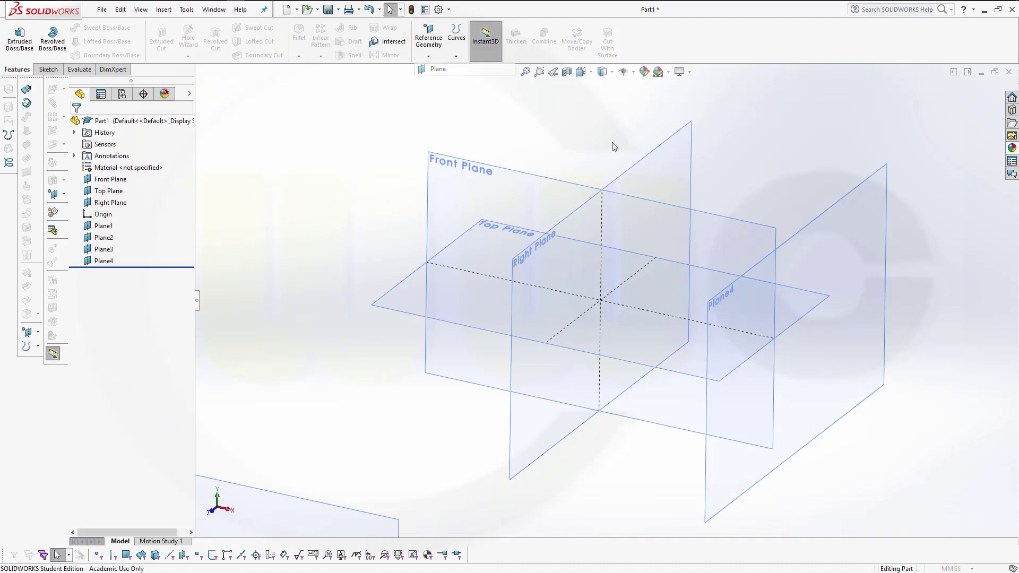
left_click(824, 221)
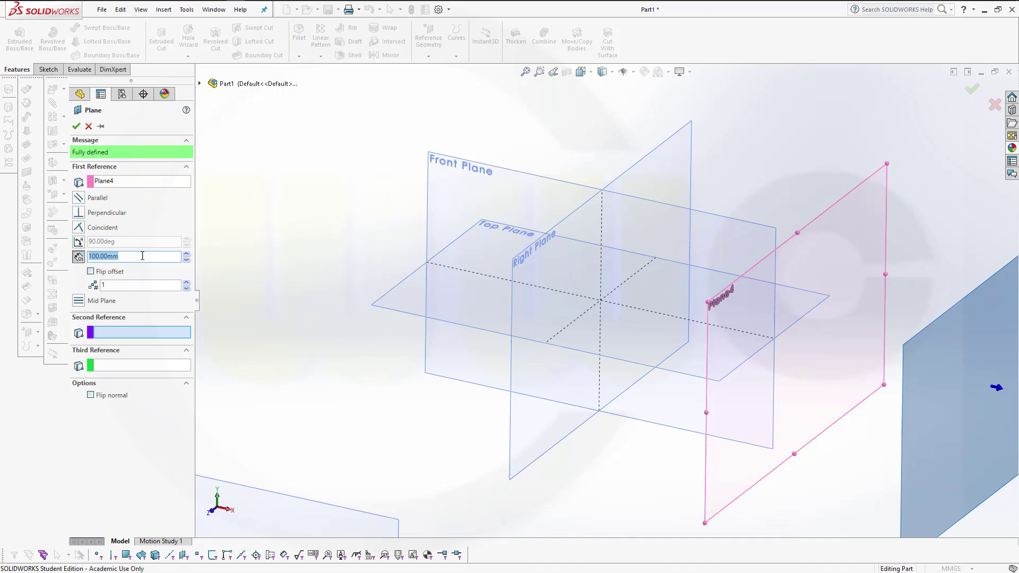
key("Return")
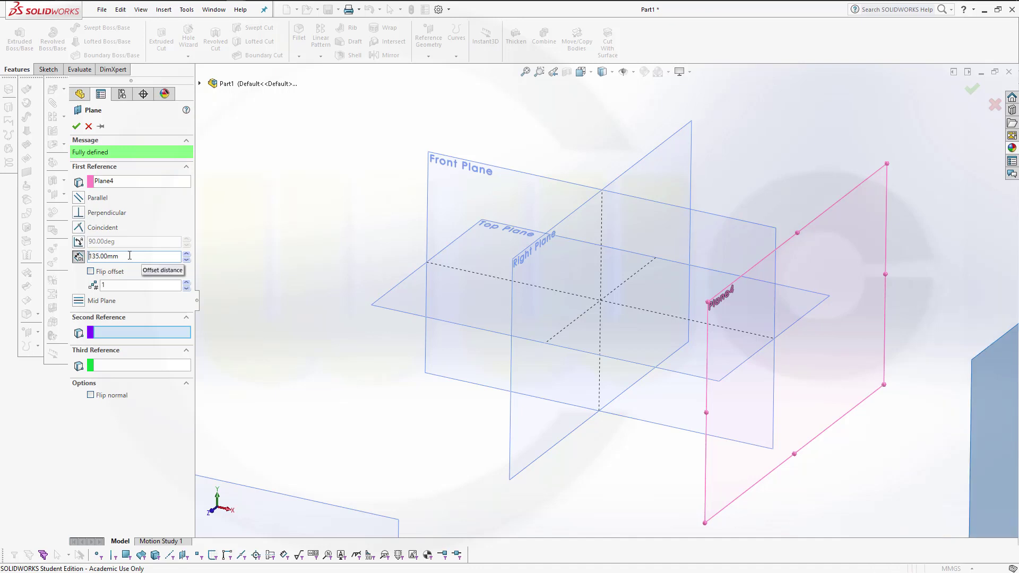
left_click(76, 127)
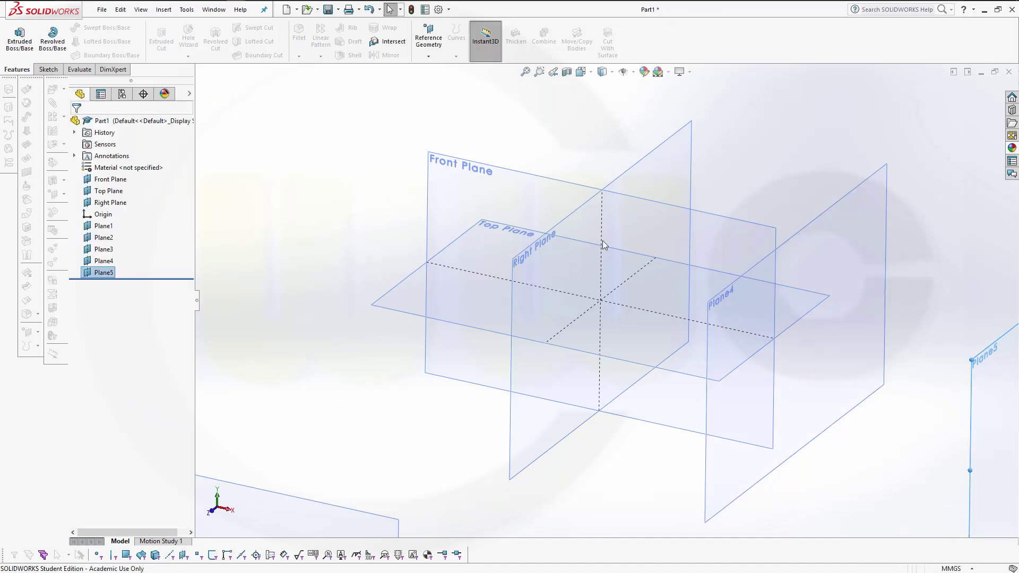
Add Plane6 and Plane7, each offset 135 mm from the previous plane.
left_click(428, 42)
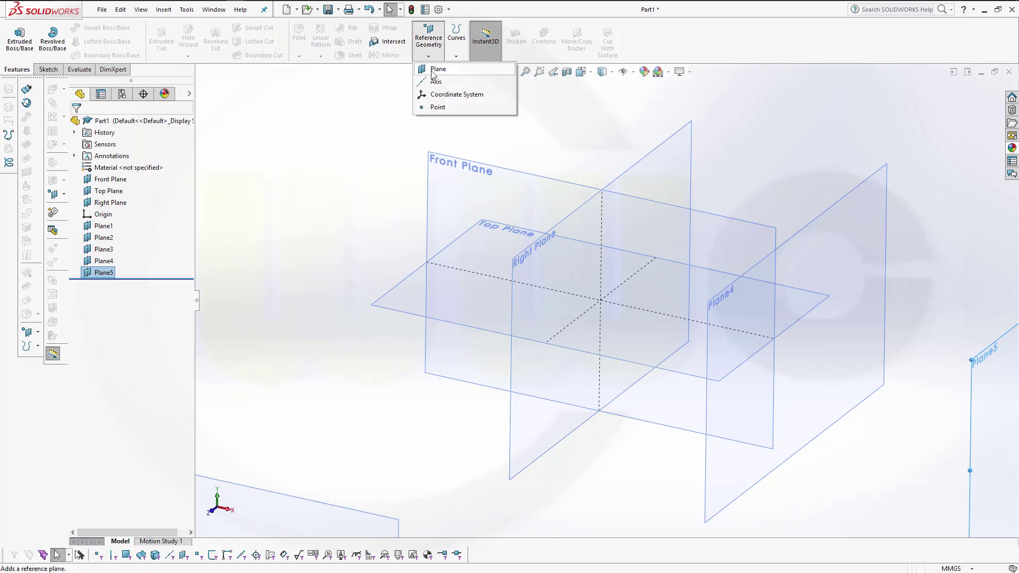
left_click(434, 70)
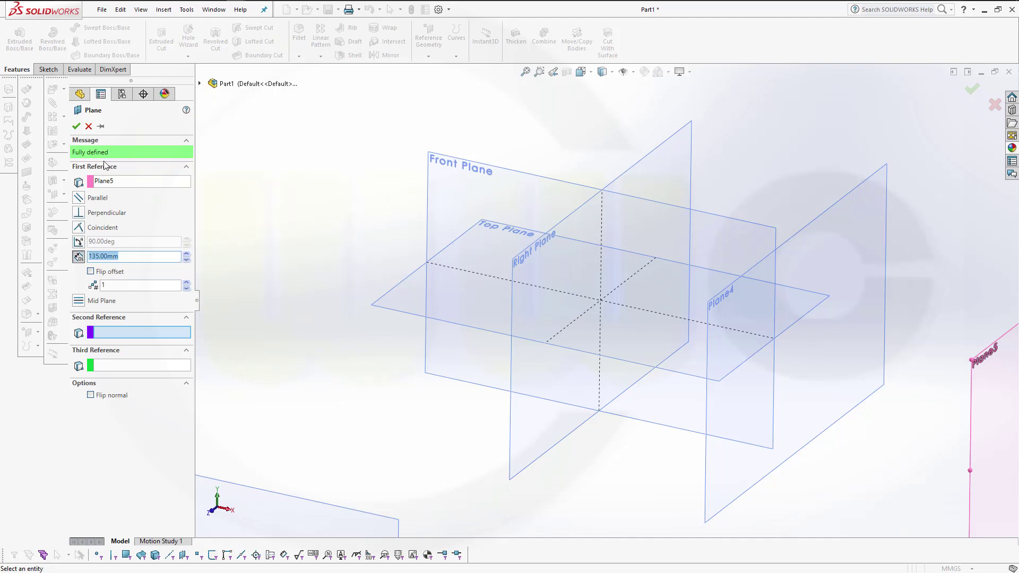
left_click(75, 130)
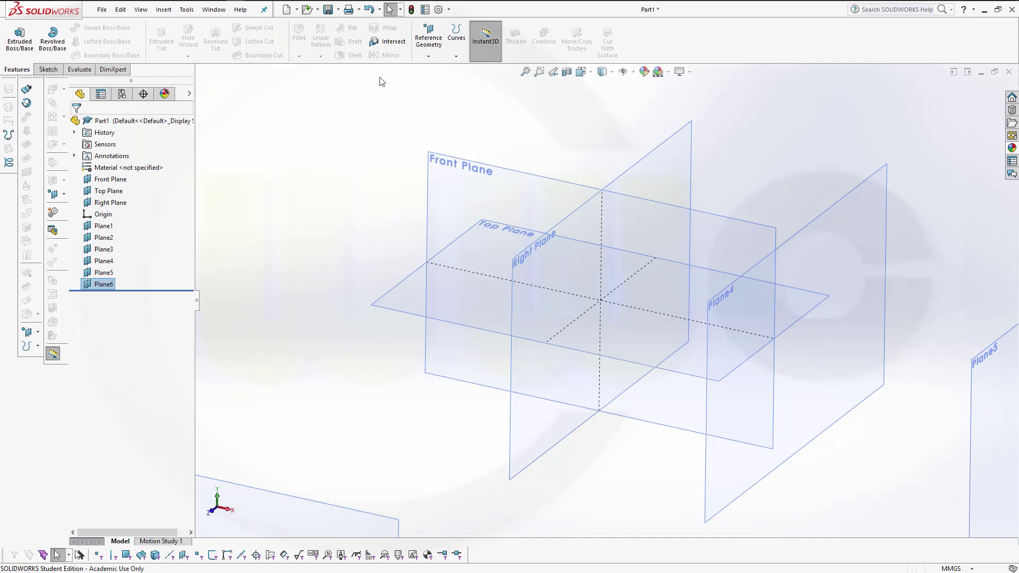
left_click(429, 56)
left_click(434, 69)
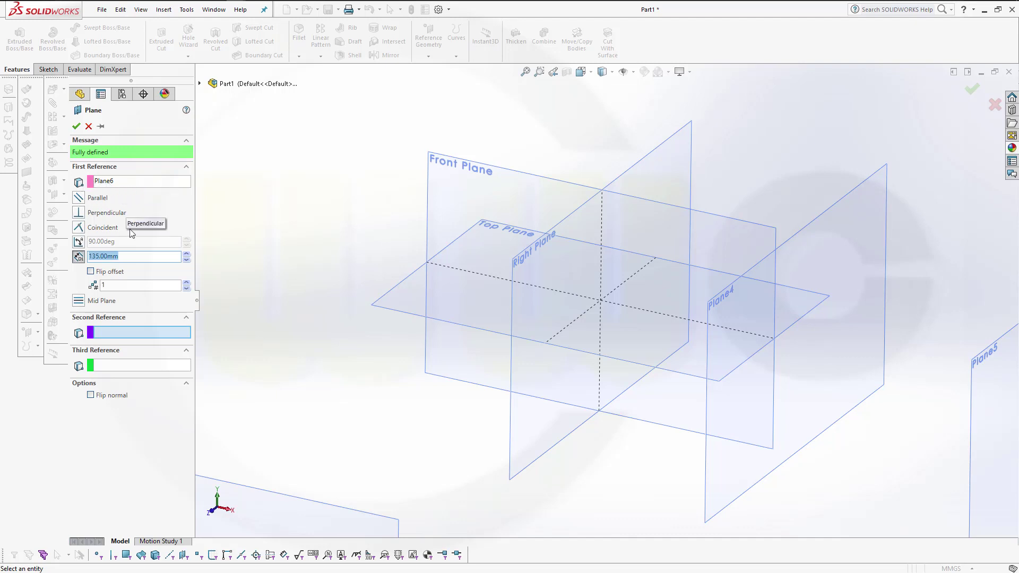
left_click(78, 128)
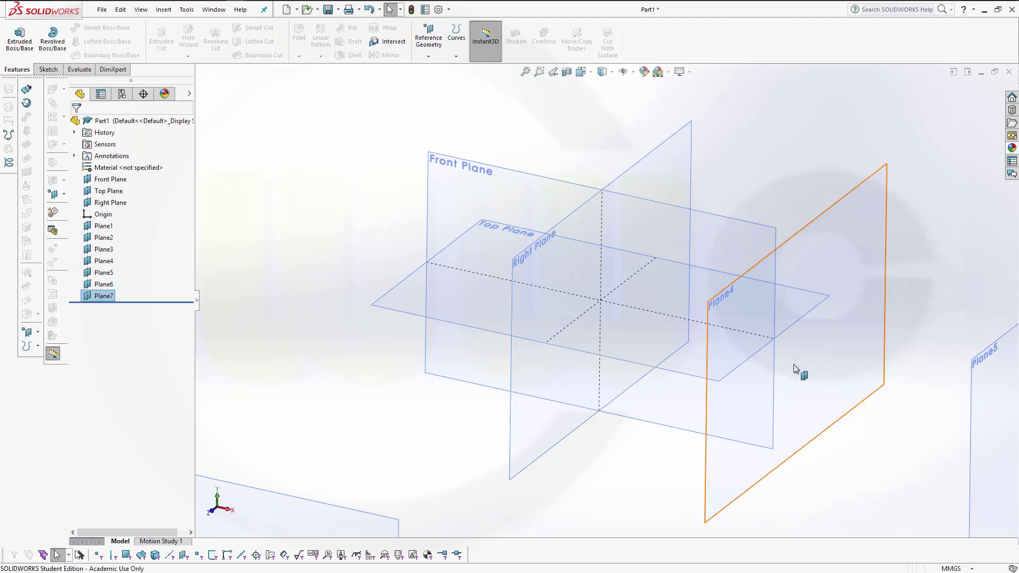
scroll(794, 368, "up", 6)
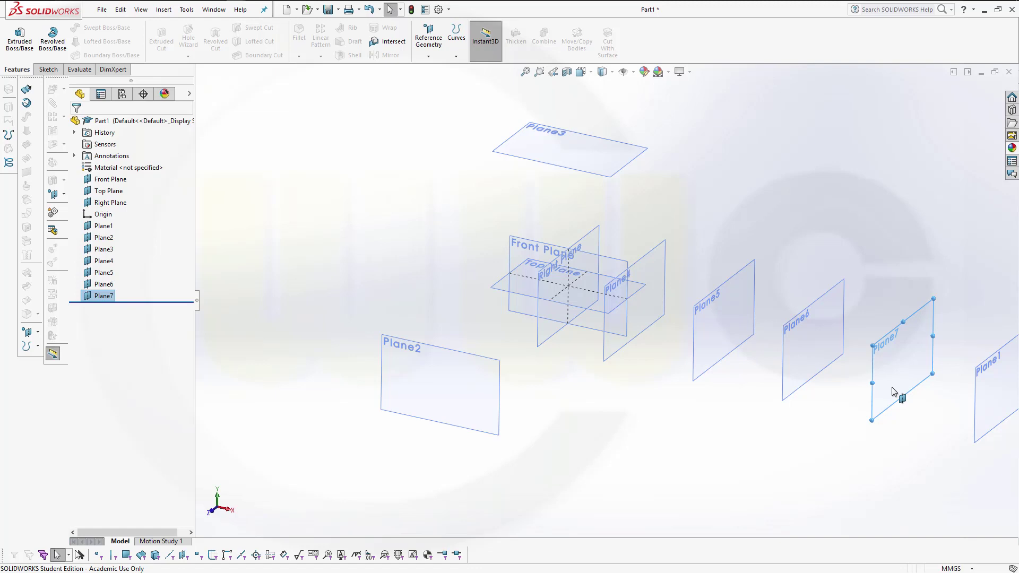
middle_click_drag(955, 427, 812, 409)
Create an offset plane, Plane8, from Plane1.
left_click(823, 184)
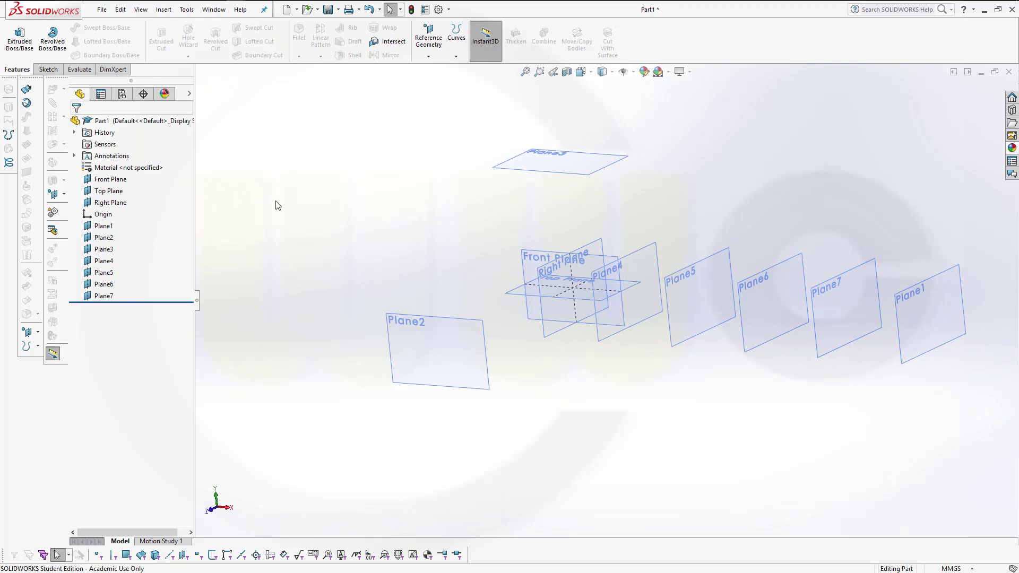
left_click(428, 39)
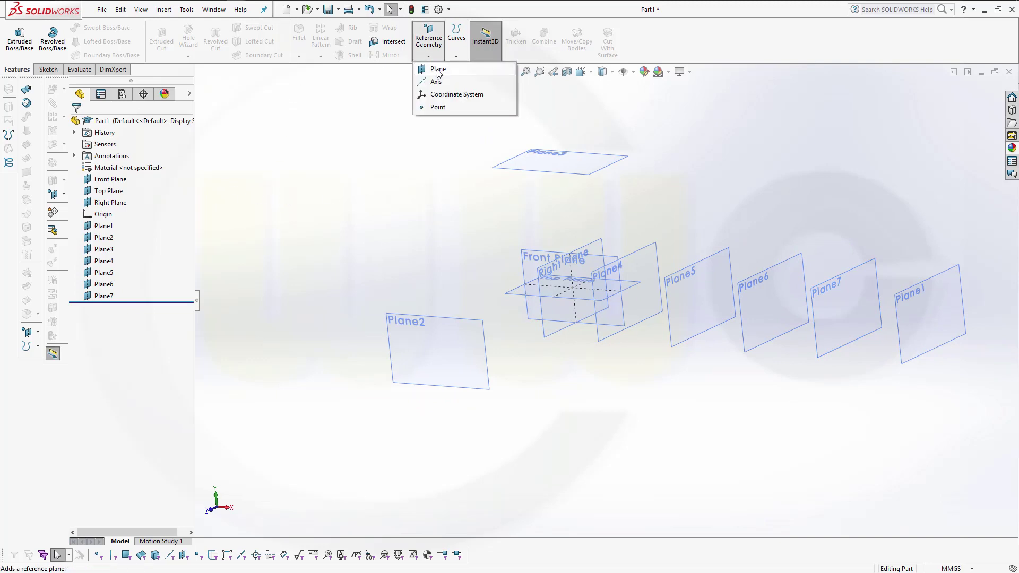
left_click(431, 72)
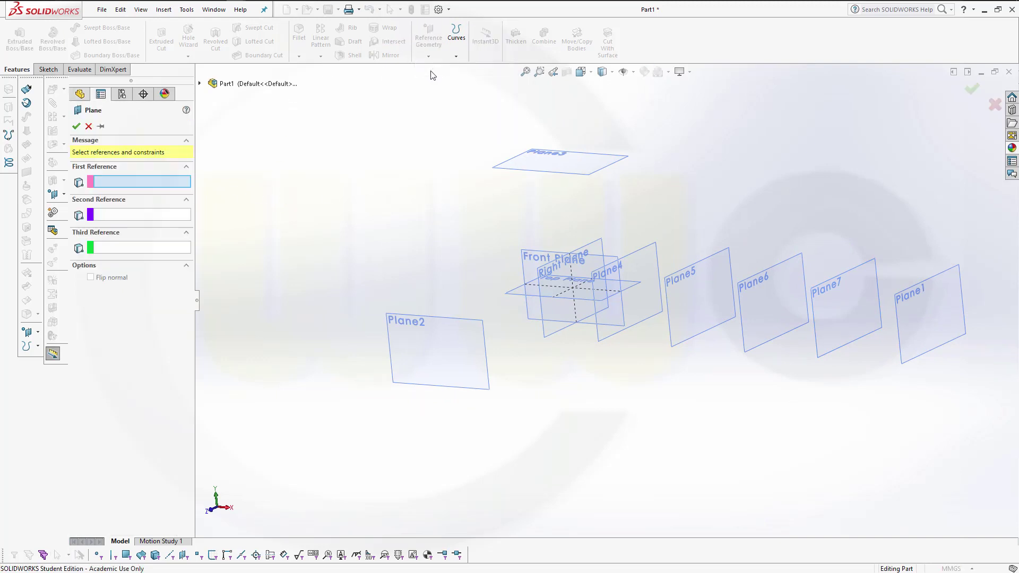
left_click(906, 344)
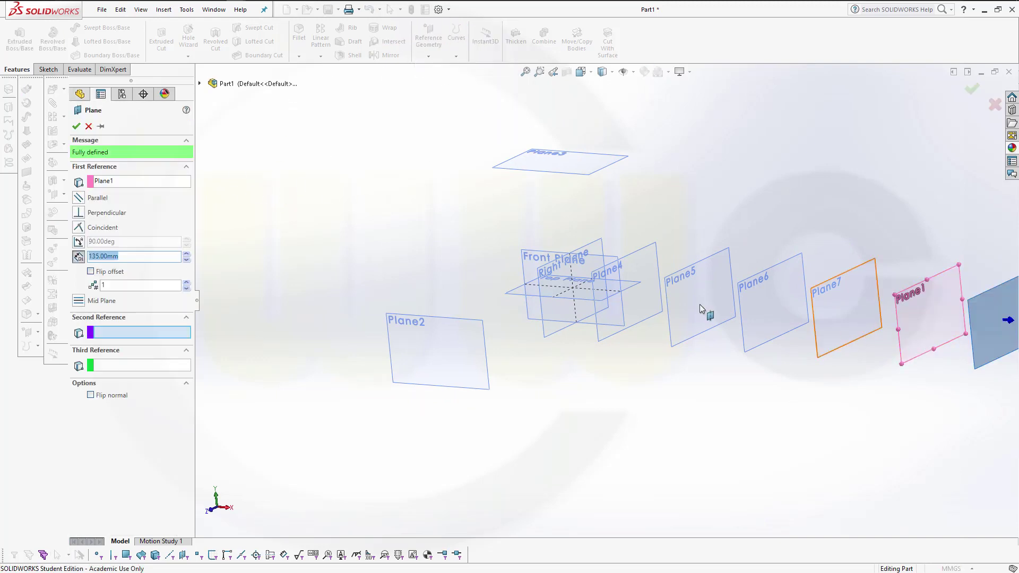
left_click(77, 126)
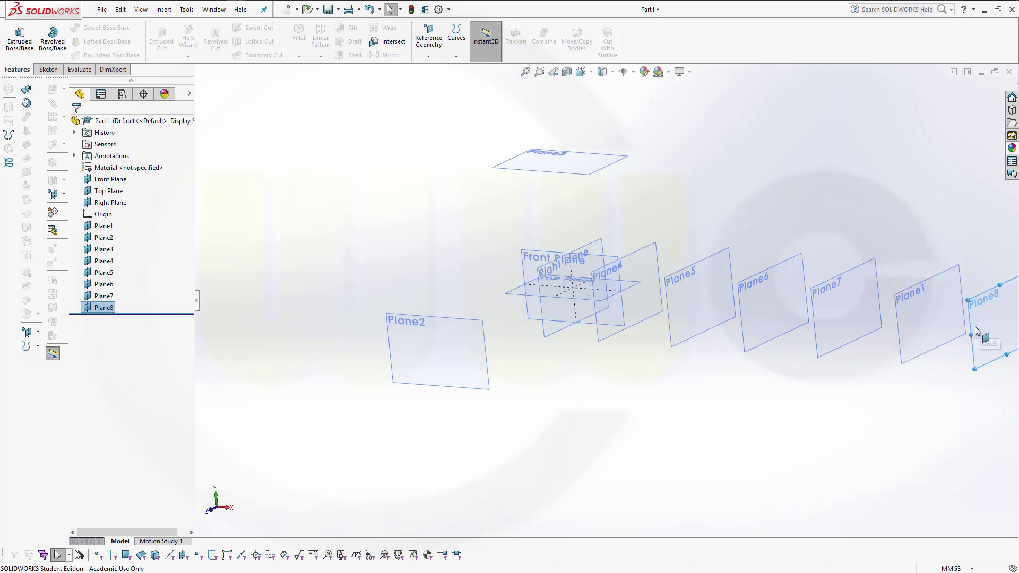
Delete the unwanted Plane8.
right_click(105, 308)
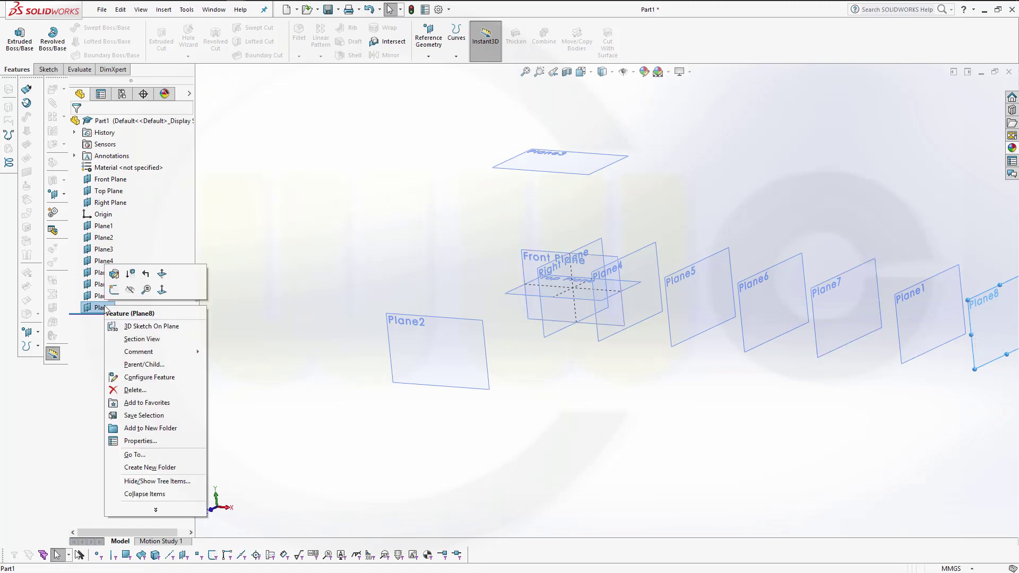
left_click(135, 390)
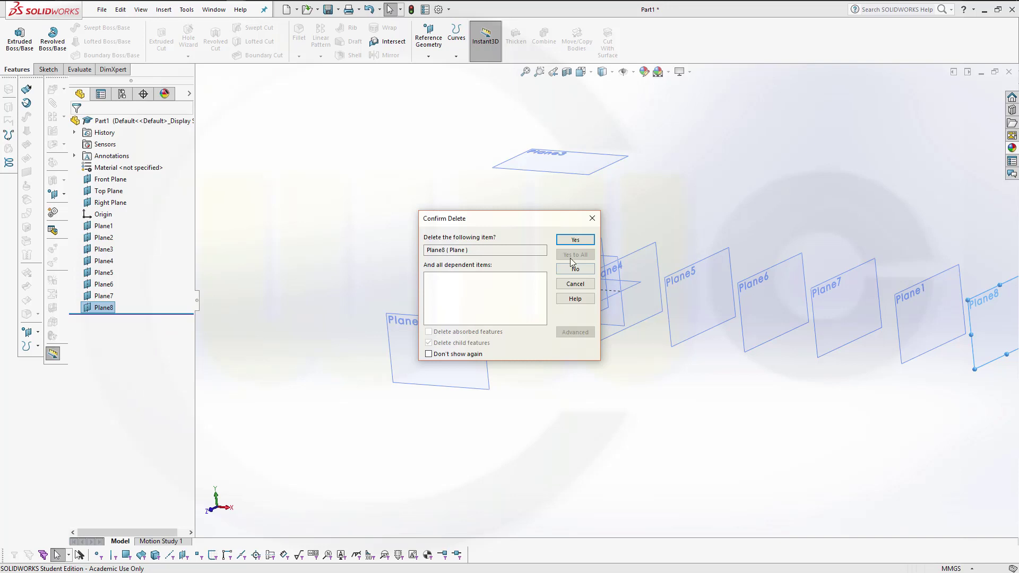
left_click(575, 240)
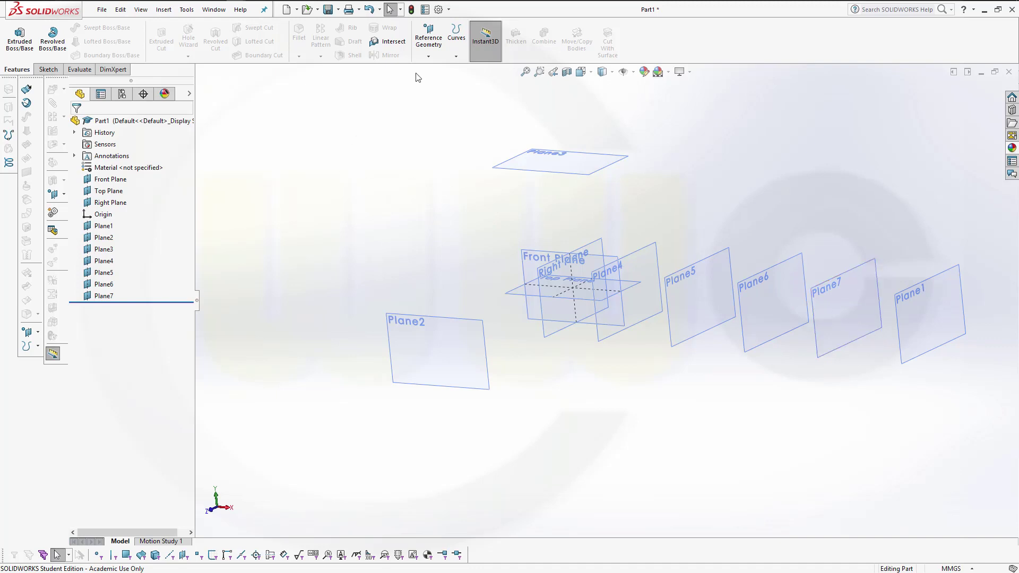
Create a new plane offset 135 mm beyond Plane7.
left_click(428, 35)
left_click(431, 66)
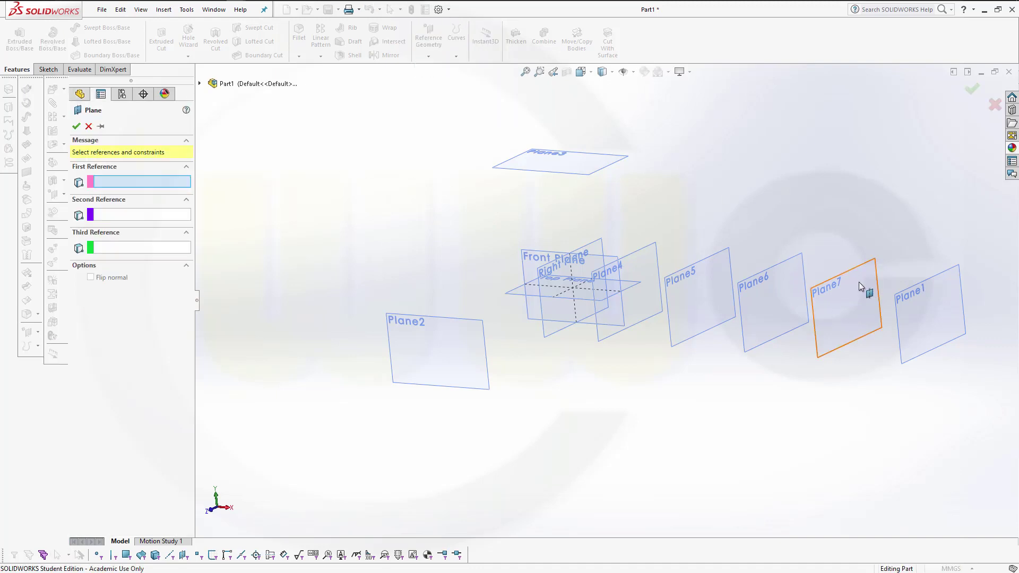
left_click(849, 276)
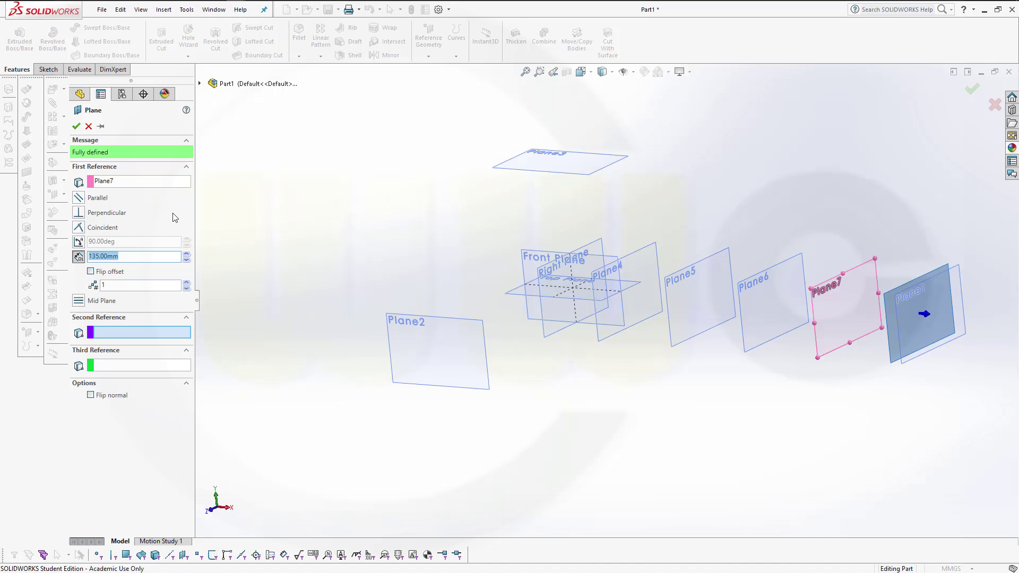
left_click(77, 128)
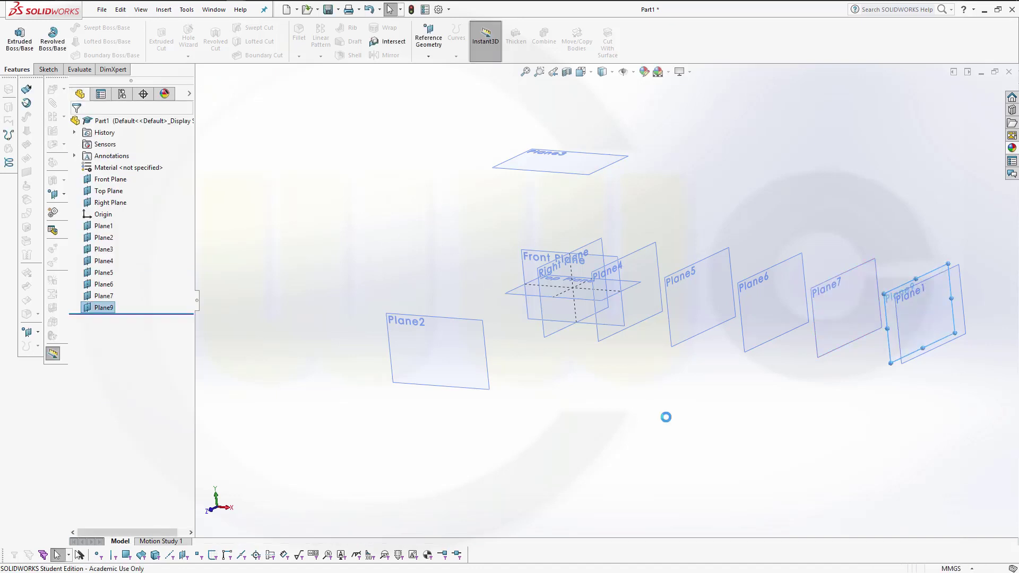
Start a new sketch on Front Plane from the Sketch tools.
mouse_move(666, 416)
middle_mouse_down()
mouse_move(765, 406)
mouse_move(538, 433)
mouse_move(684, 412)
middle_mouse_up()
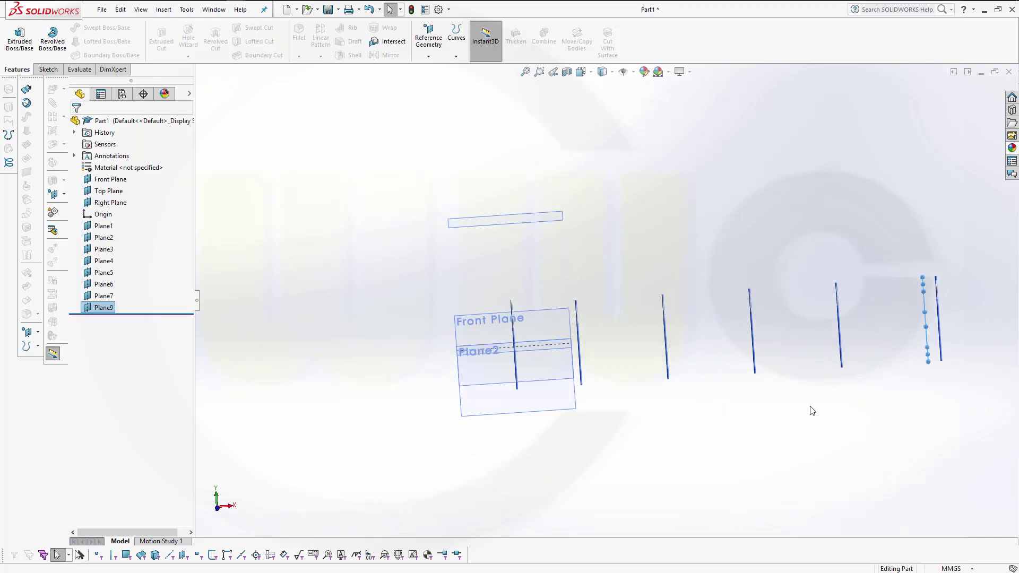
left_click(855, 224)
mouse_move(570, 218)
middle_mouse_down()
mouse_move(566, 202)
mouse_move(564, 211)
middle_mouse_up()
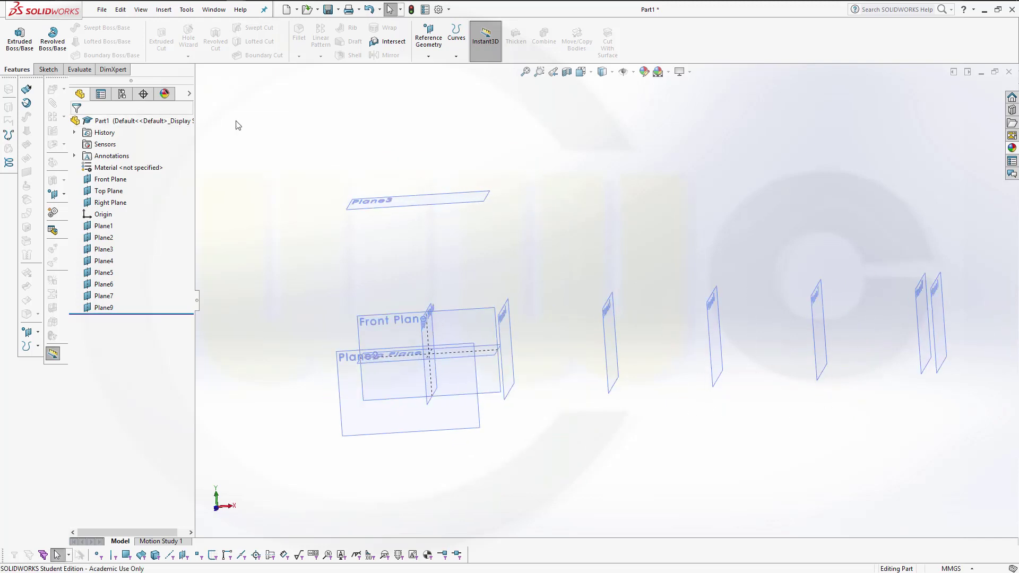
left_click(47, 70)
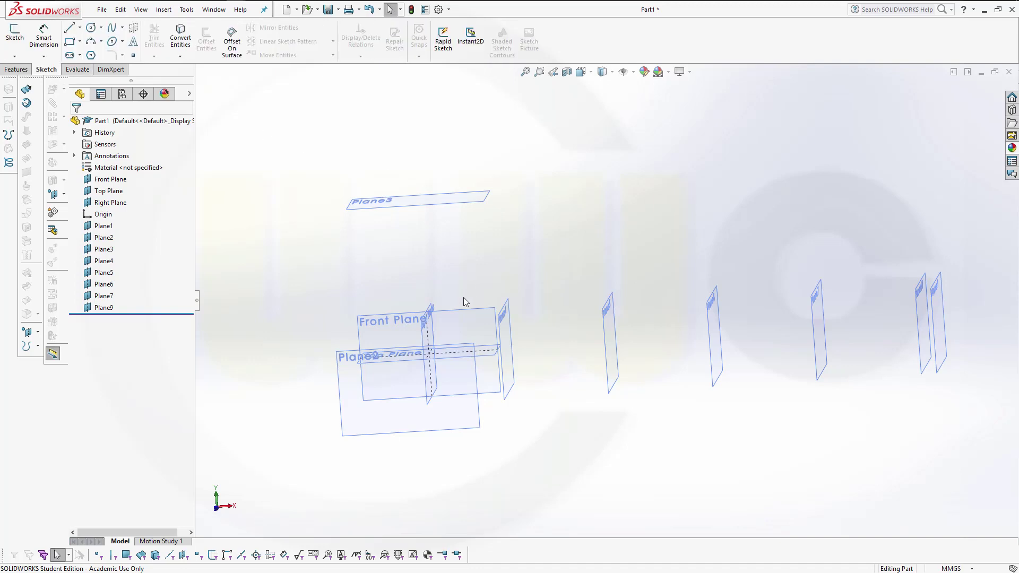
left_click(462, 318)
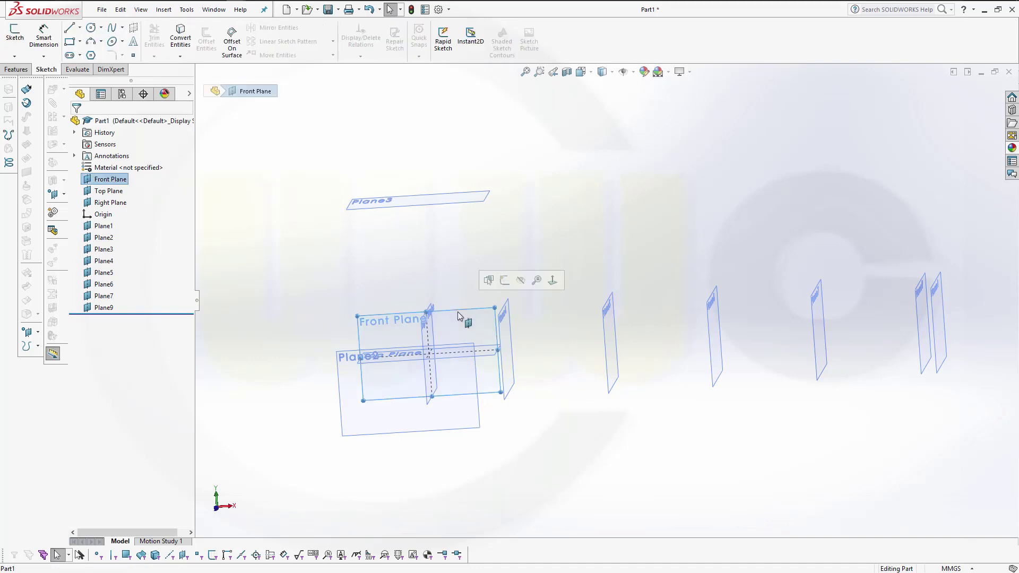
left_click(502, 283)
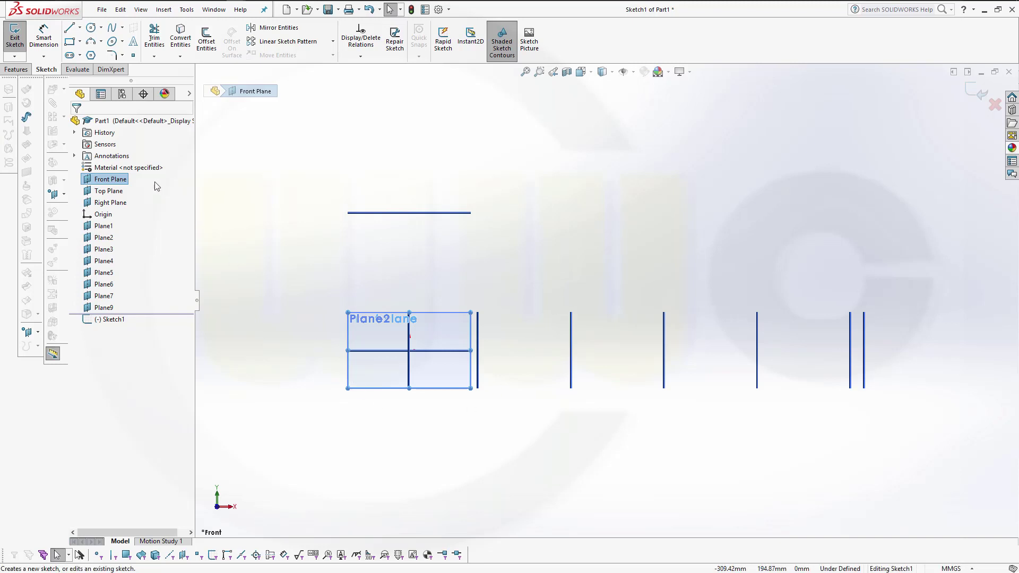
Draw a corner rectangle starting at the origin, extending up and right.
scroll(563, 354, "up", 5)
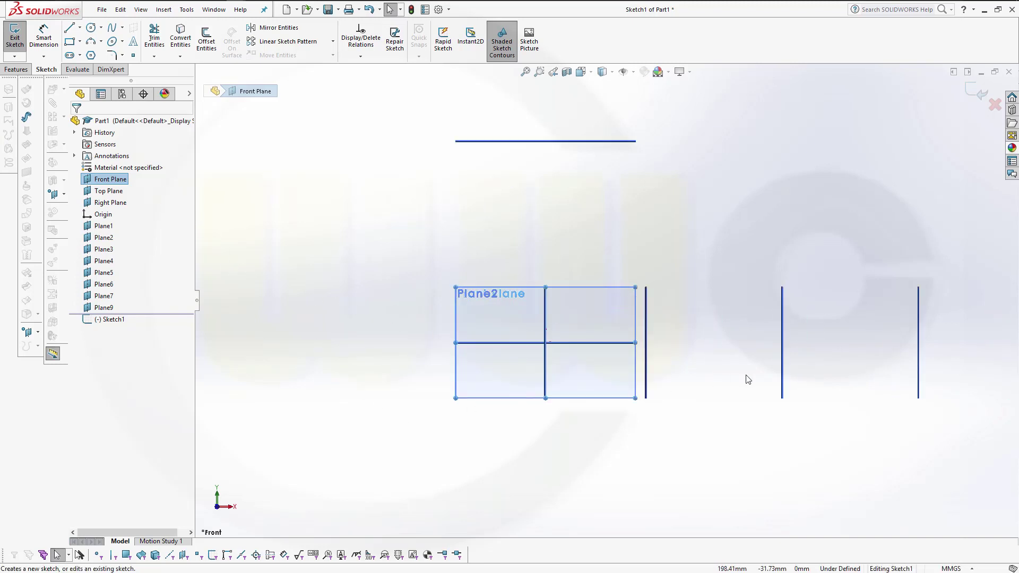
scroll(748, 379, "up", 1)
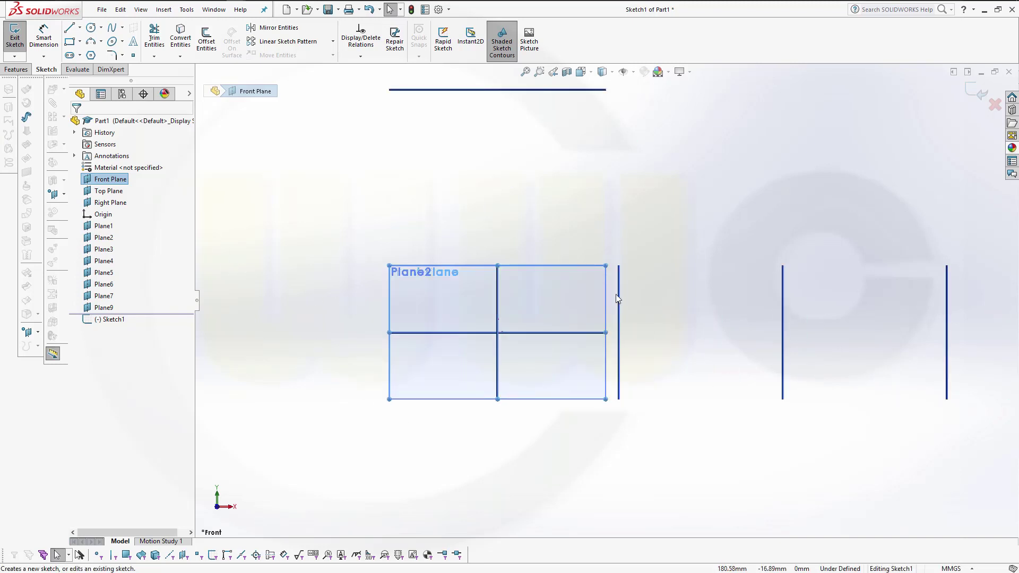
left_click(68, 42)
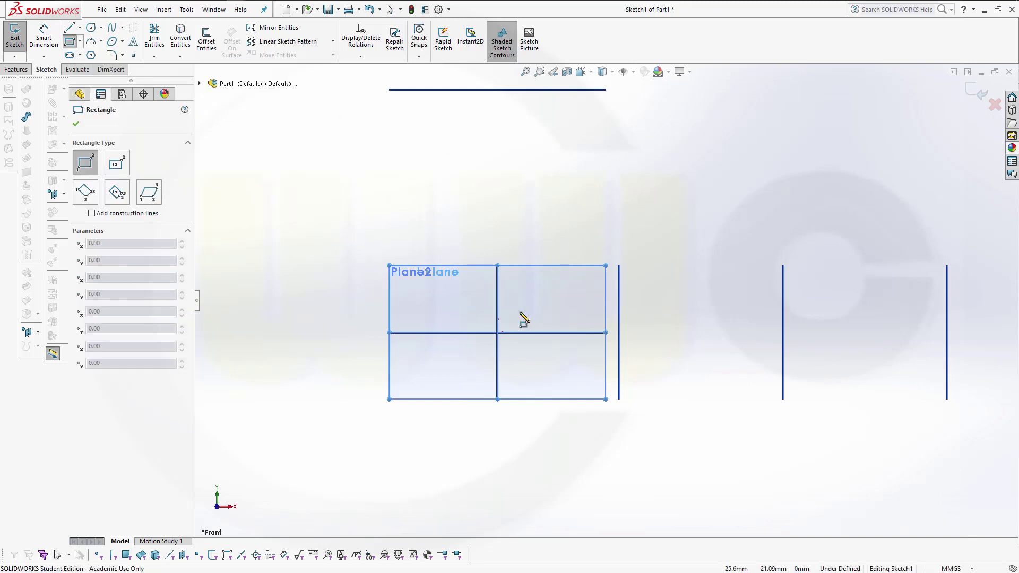
left_click(498, 332)
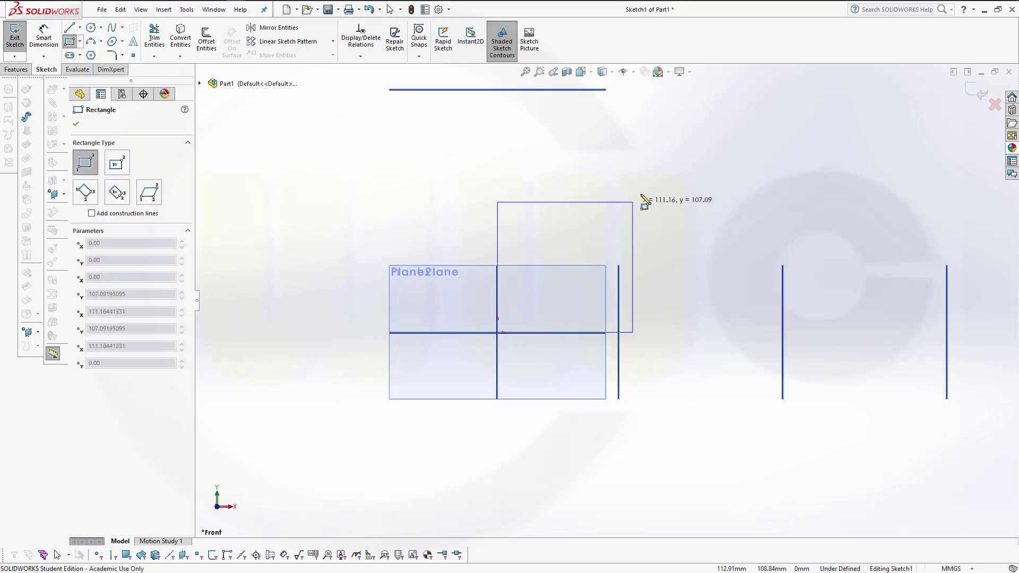
left_click(725, 161)
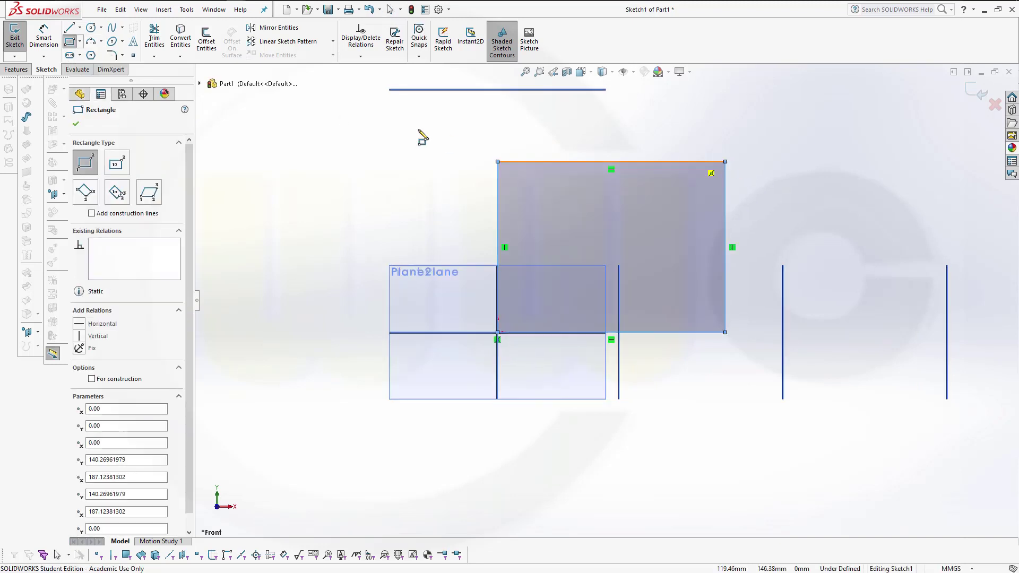
Dimension the rectangle's height to 650 mm.
left_click(43, 37)
left_click(567, 163)
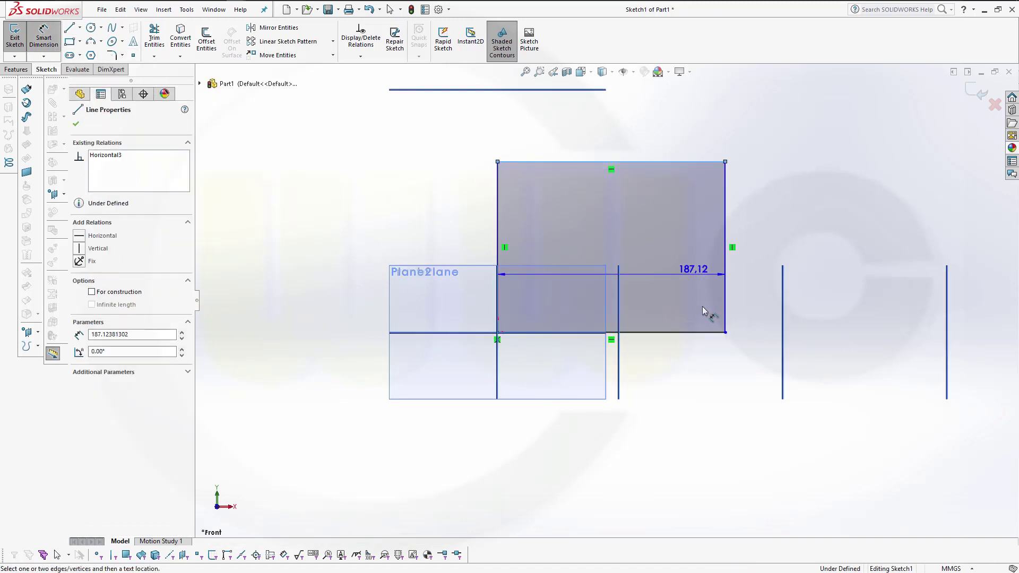
left_click(674, 333)
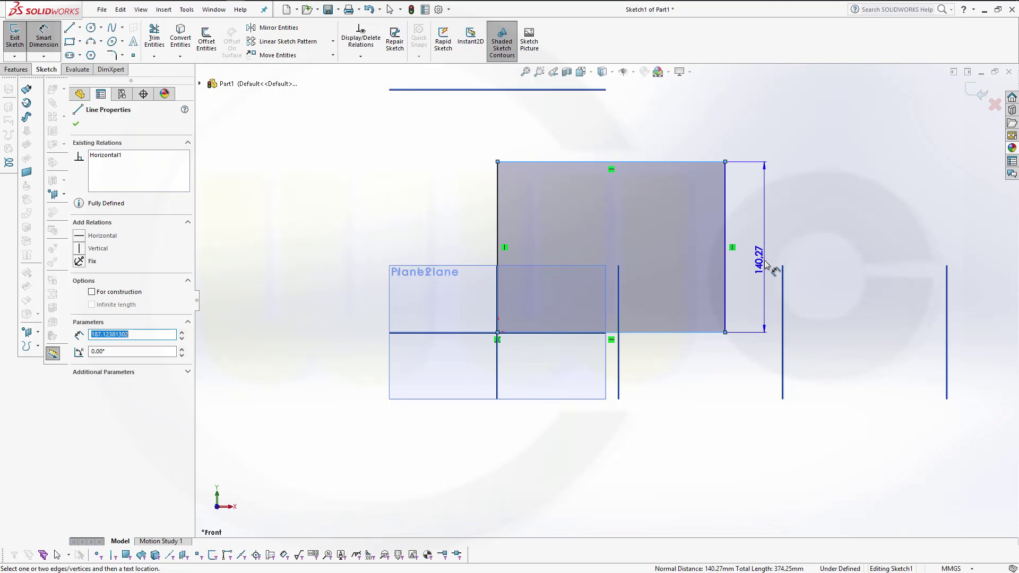
left_click(764, 262)
type("650")
key("Return")
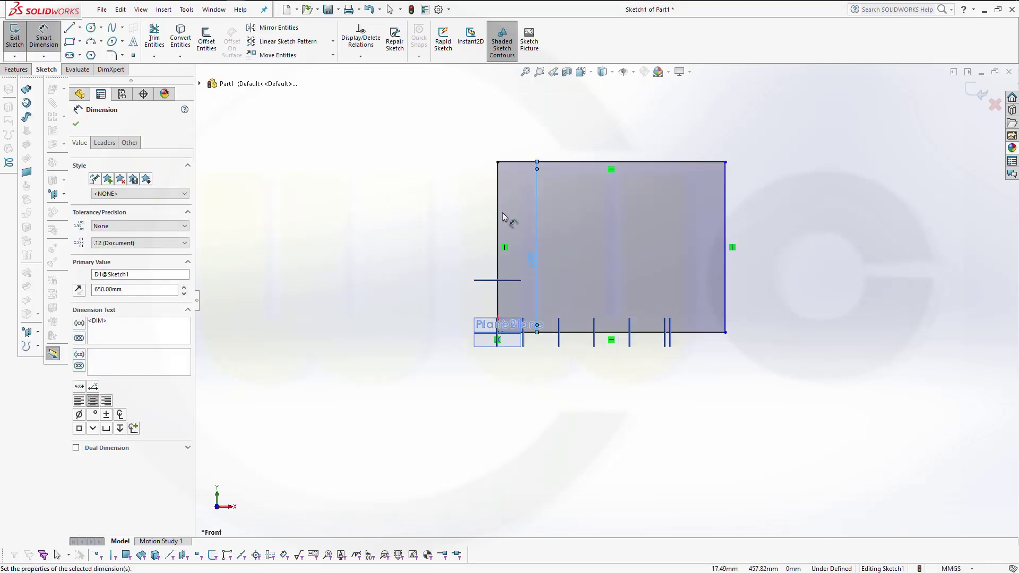
key("Escape")
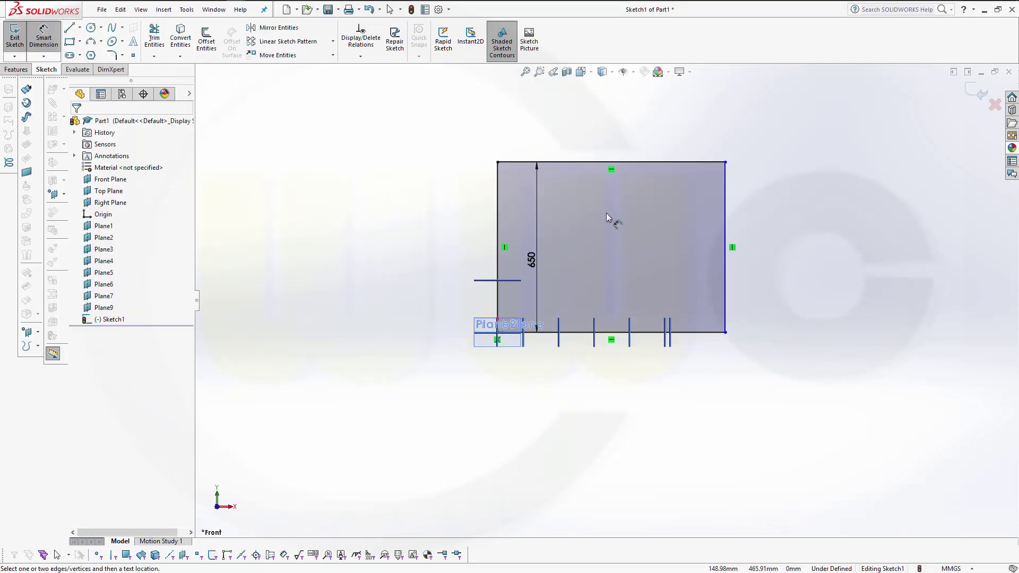
Dimension the rectangle's width to 650 mm and zoom to fit the square.
left_click(724, 215)
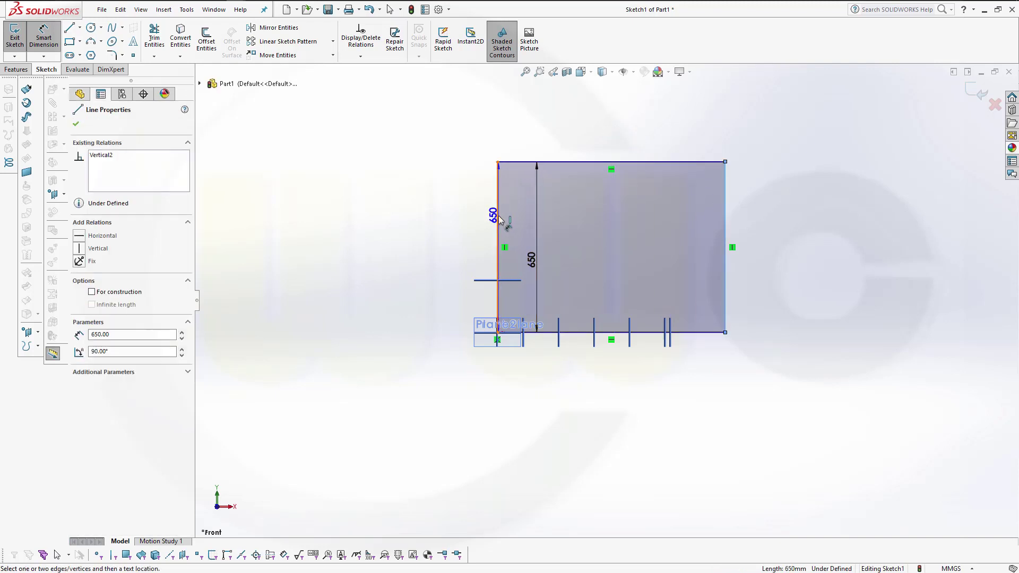
left_click(508, 161)
left_click(590, 135)
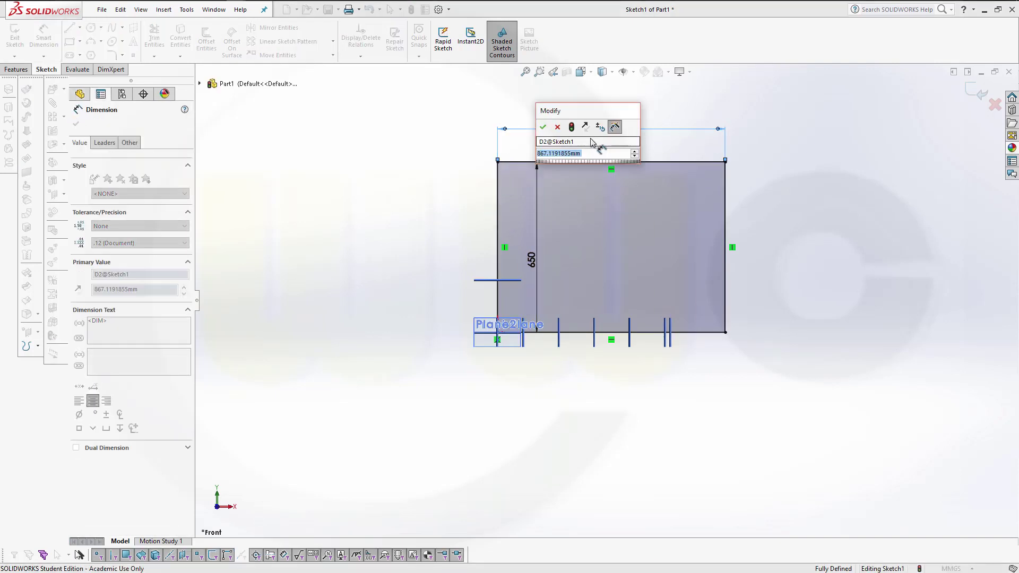
type("650")
key("Return")
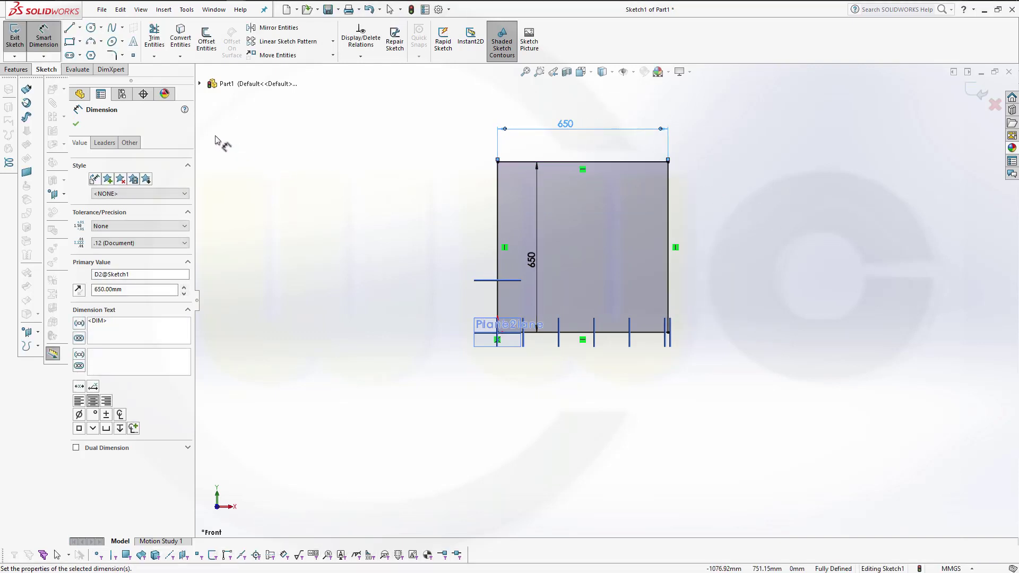
key("Escape")
key("f")
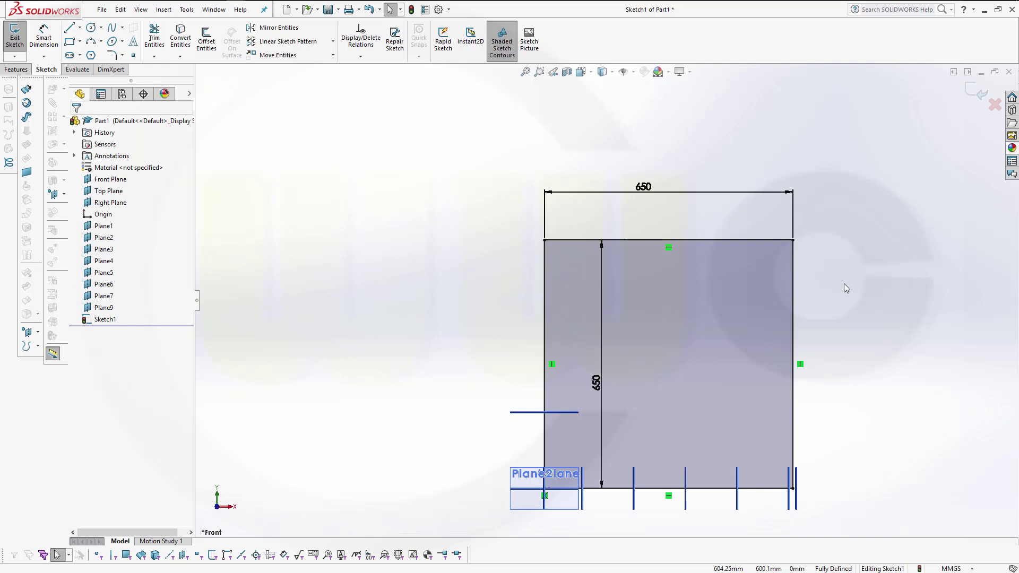
Draw a spline from the square's top-left corner, bulging left, ending on the bottom edge.
left_click(111, 28)
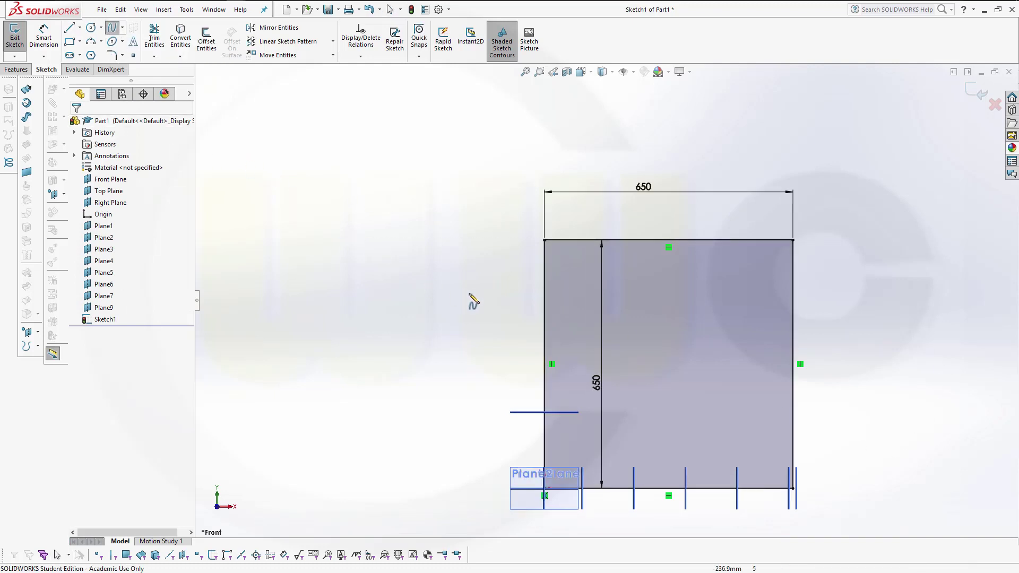
left_click(544, 241)
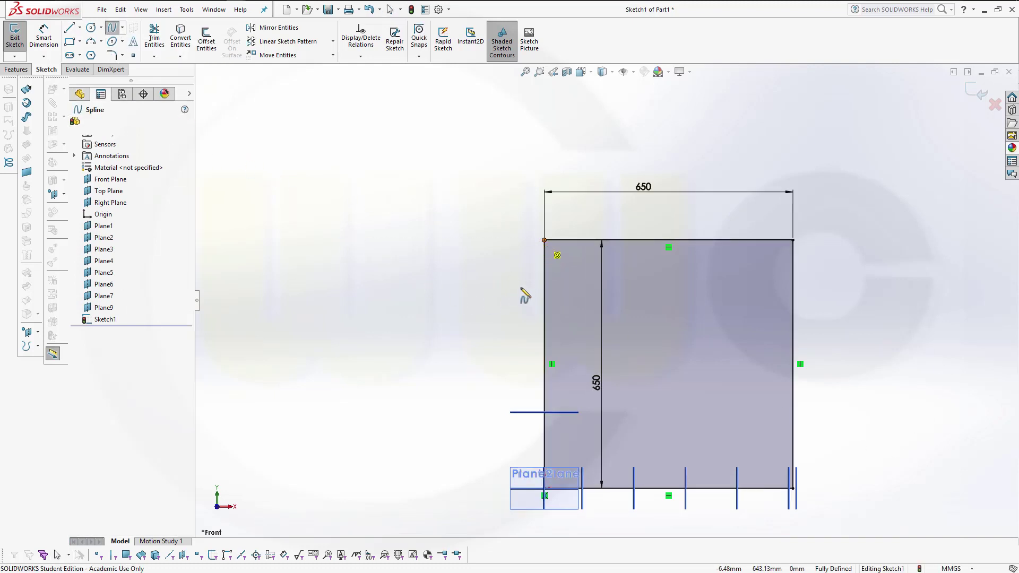
left_click(499, 332)
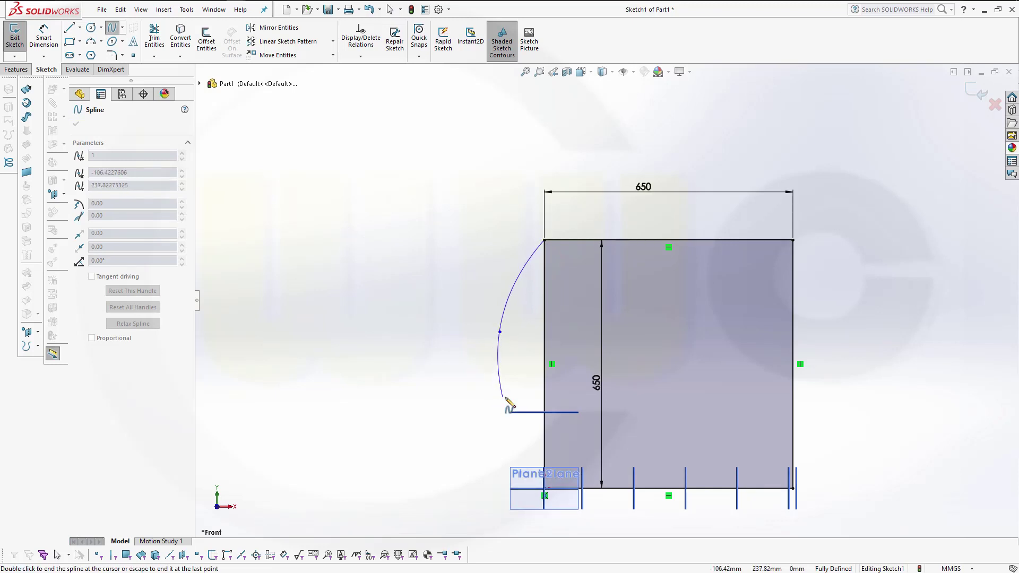
left_click(510, 399)
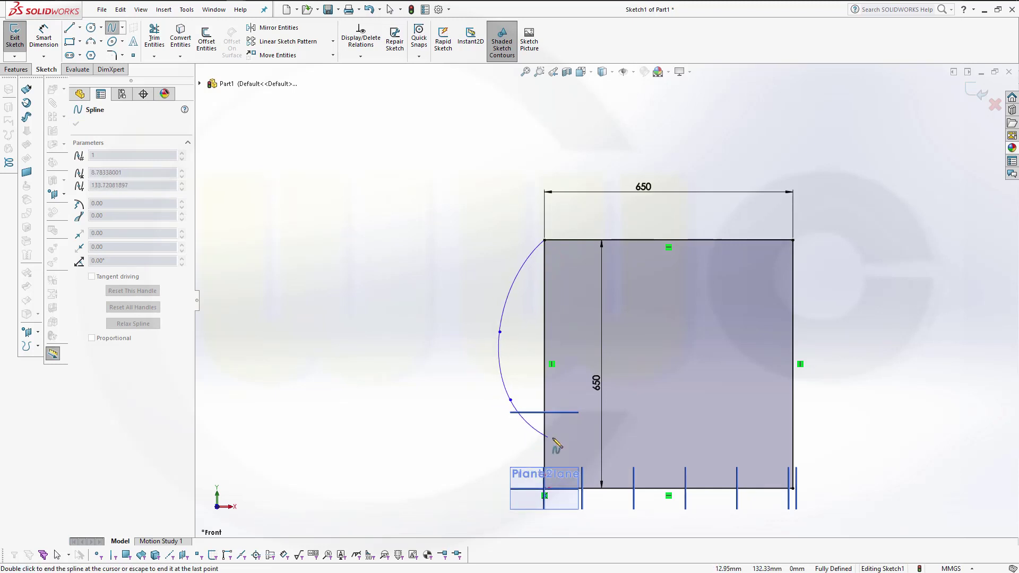
left_click(573, 441)
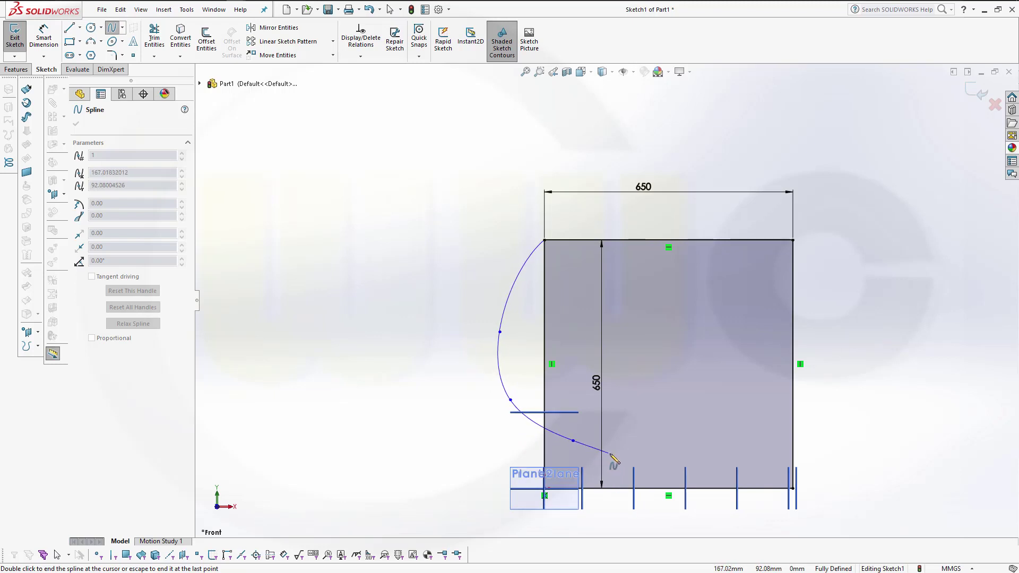
left_click(612, 455)
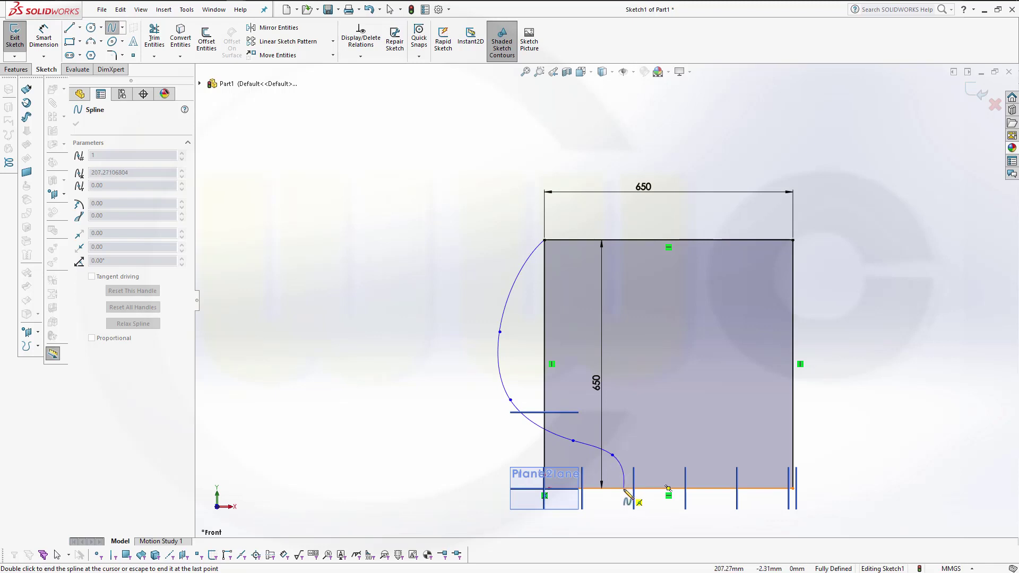
right_click(624, 489)
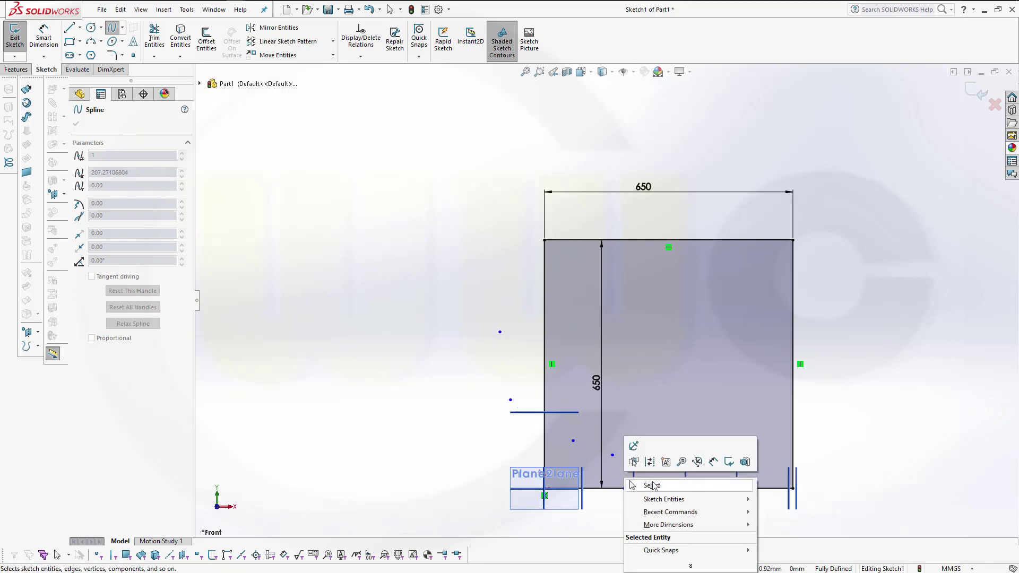
left_click(652, 485)
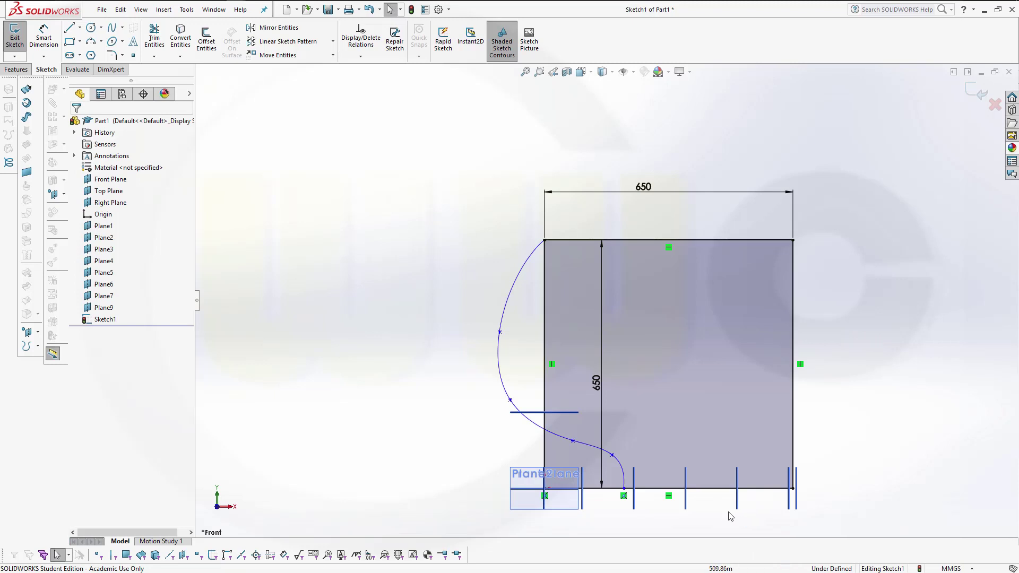
Draw a vertical construction line down from the spline's lower end.
left_click(69, 28)
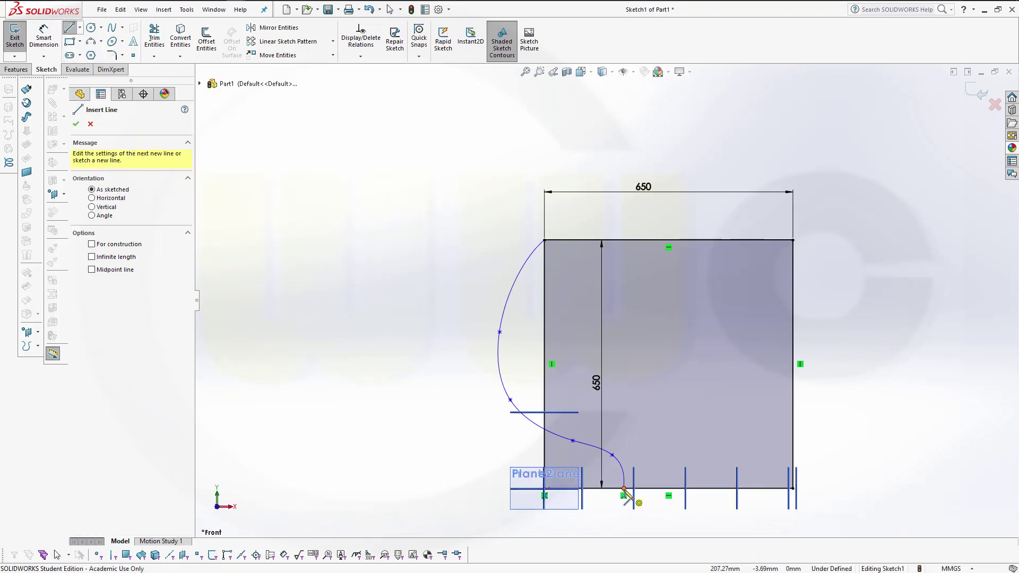
left_click_drag(624, 488, 623, 530)
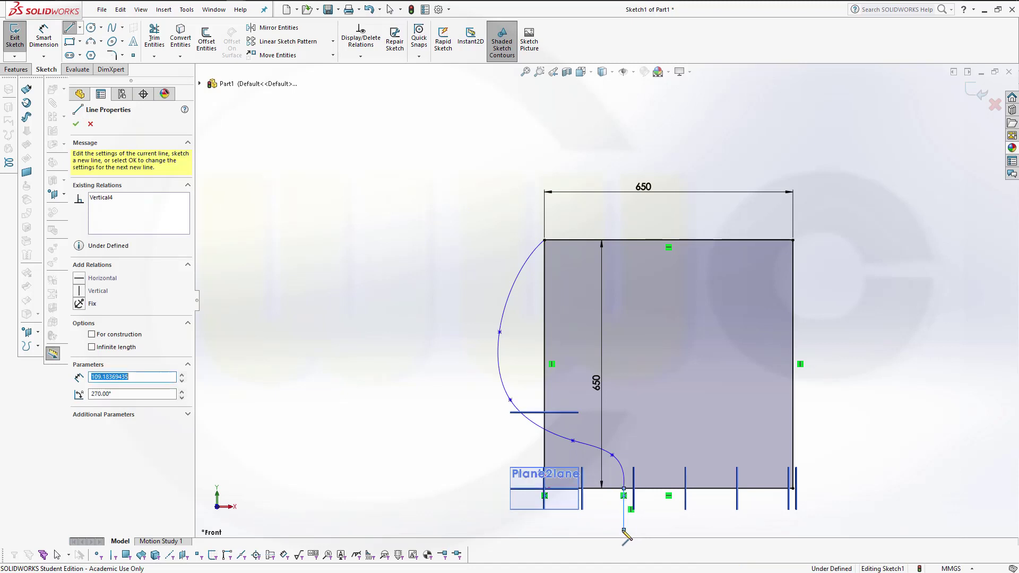
key("Escape")
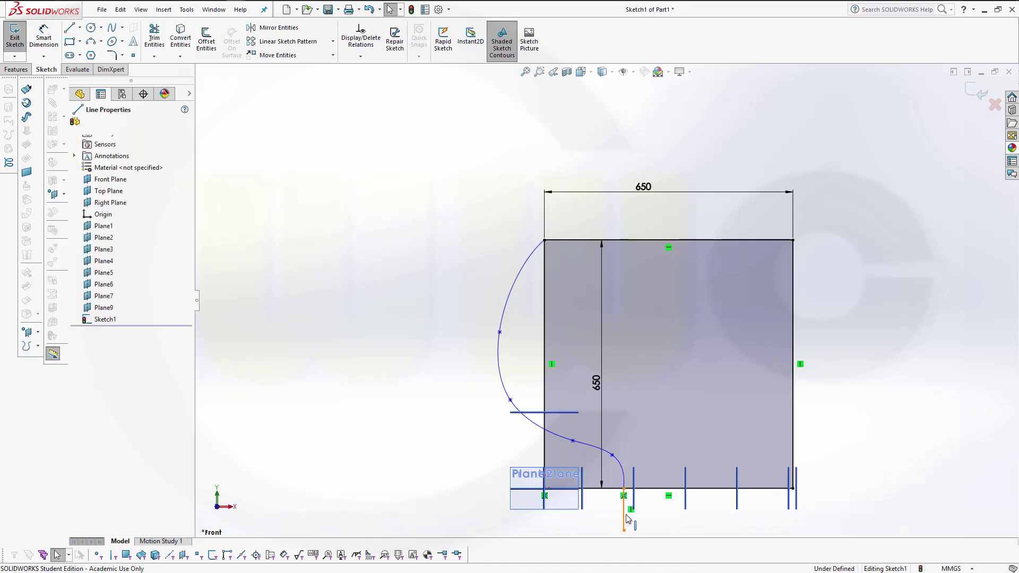
left_click(625, 517)
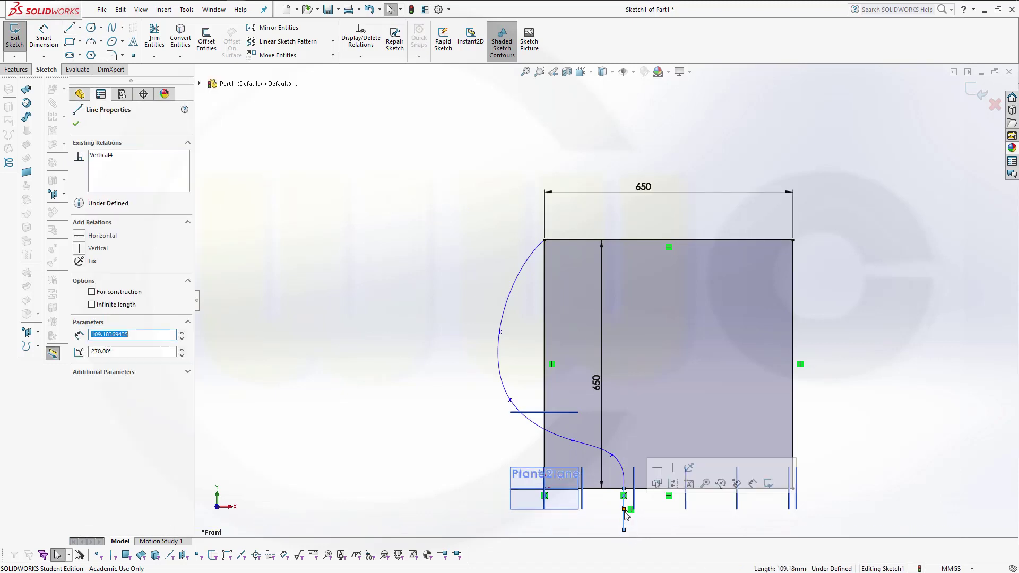
left_click(673, 484)
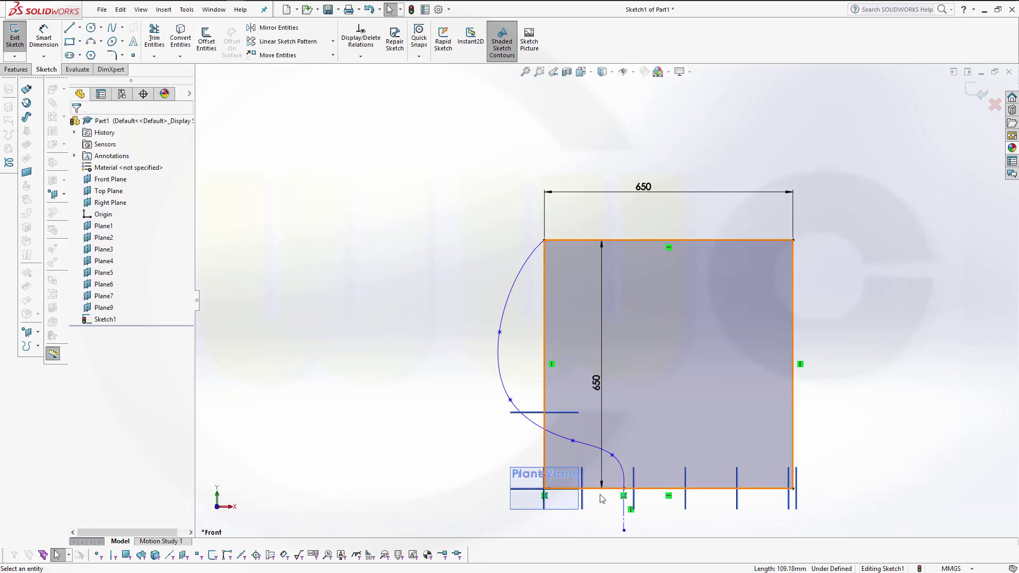
Make the spline tangent to the vertical construction line.
left_click(625, 514)
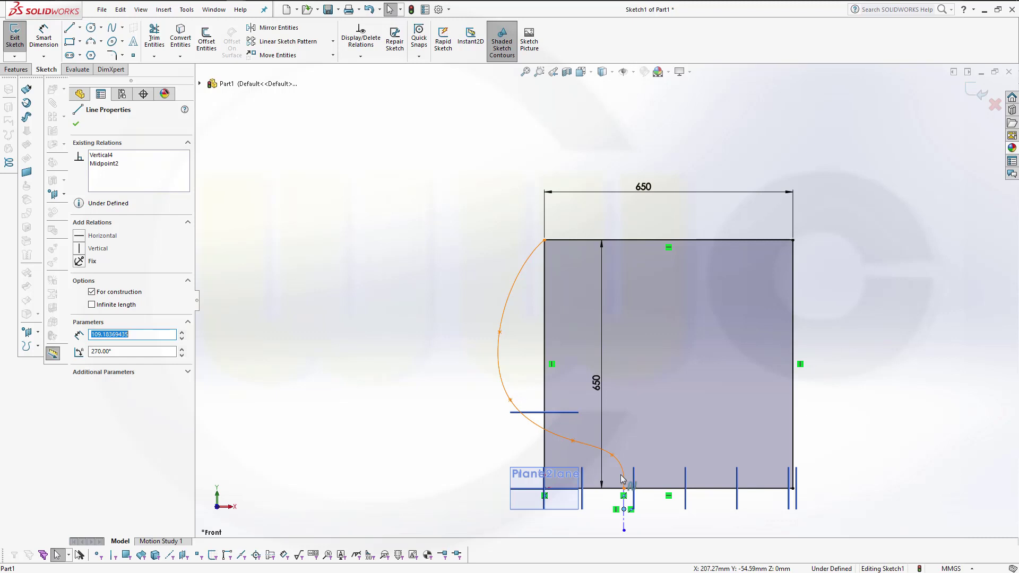
left_click(624, 479)
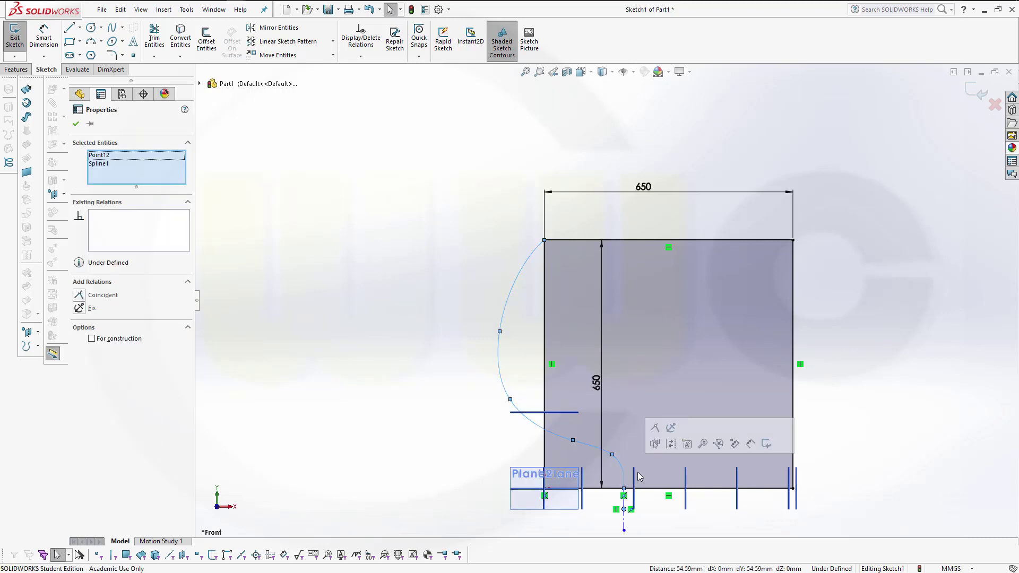
key("Escape")
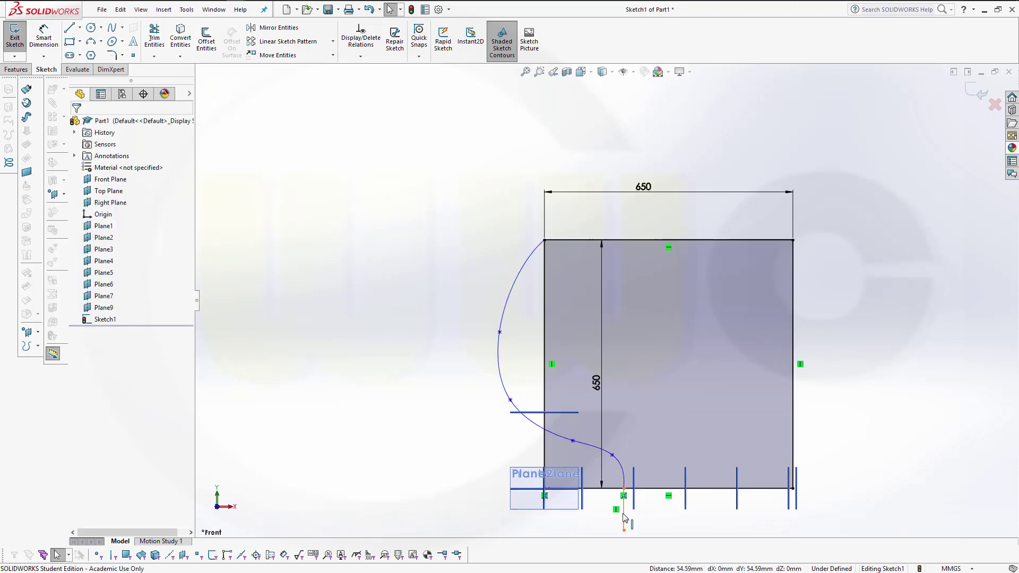
left_click(618, 493)
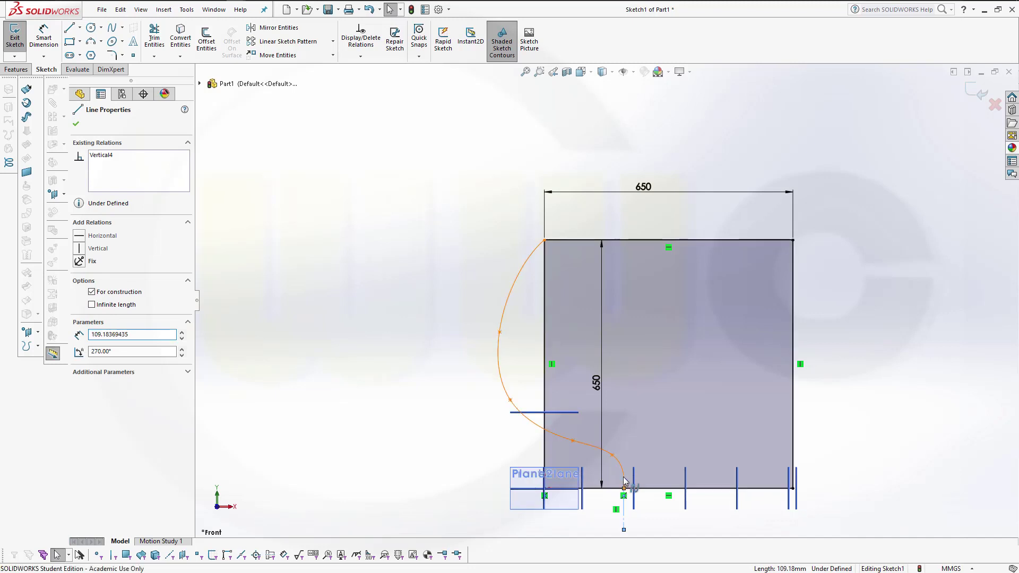
left_click(624, 480, "ctrl")
left_click(669, 429)
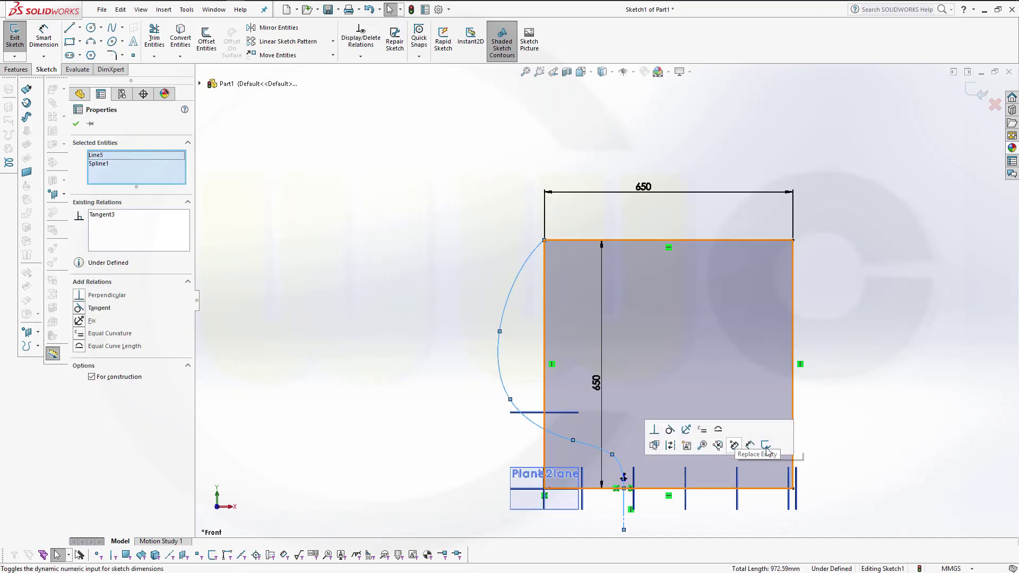
left_click(896, 400)
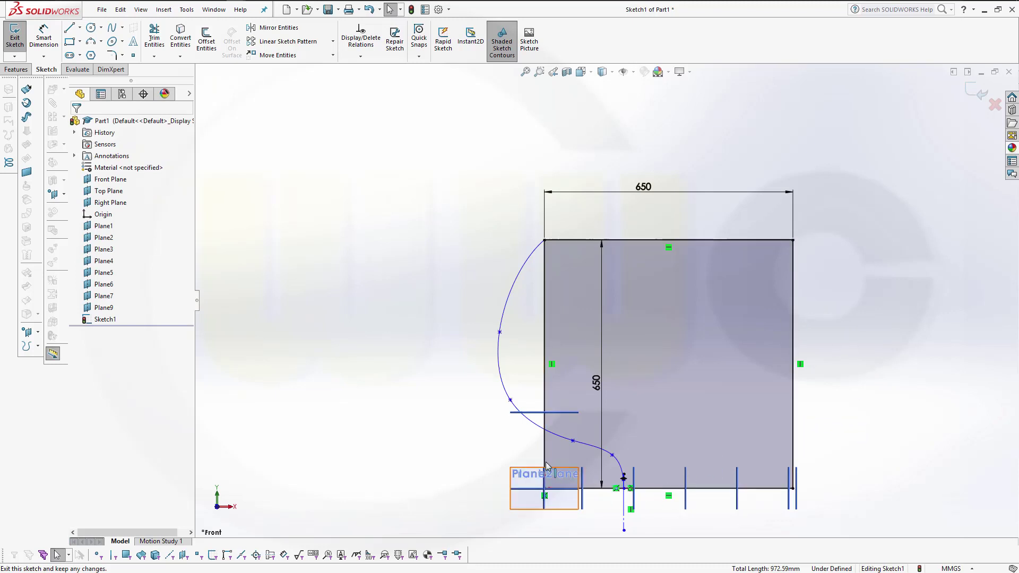
Reshape the spline: slide its lower end left and pull in the left bulge.
left_click(573, 442)
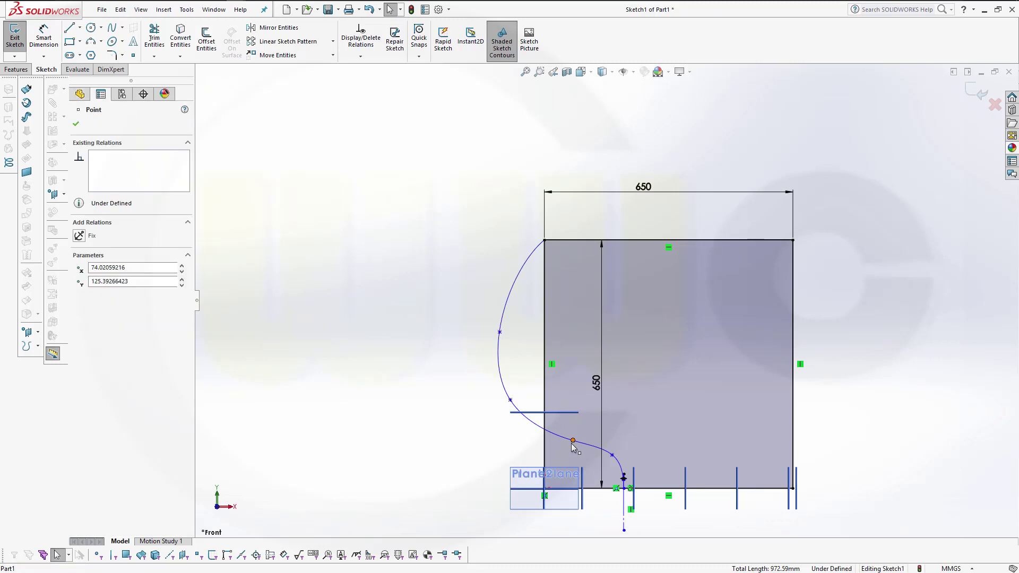
left_click_drag(572, 441, 556, 442)
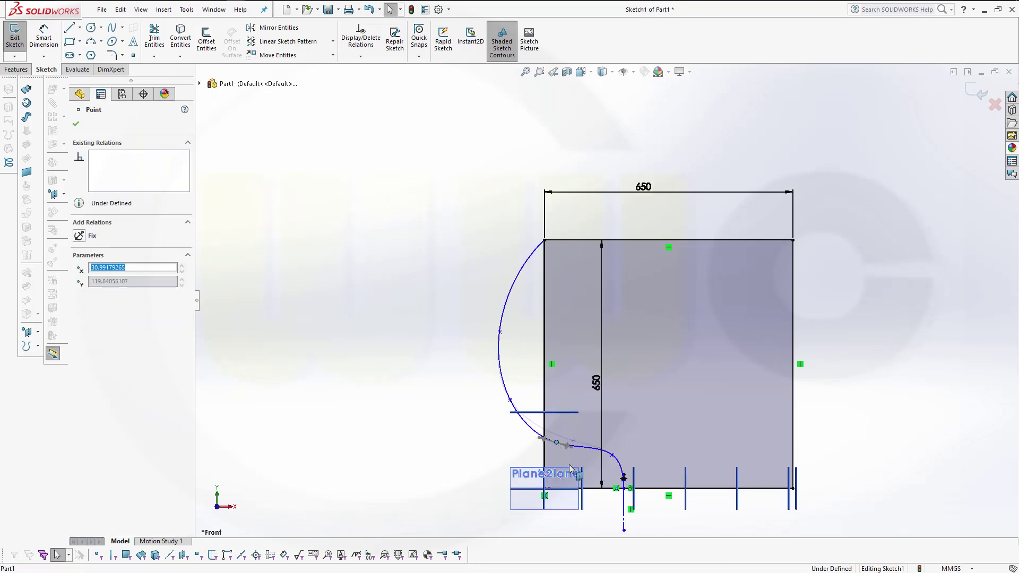
left_click(617, 488)
left_click_drag(614, 488, 591, 452)
left_click(504, 335)
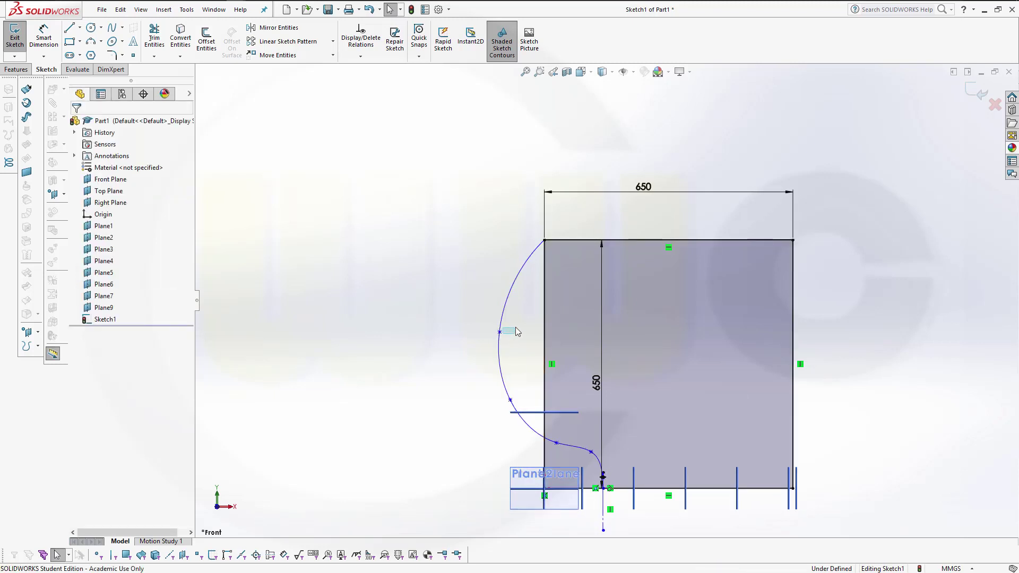
left_click(499, 332)
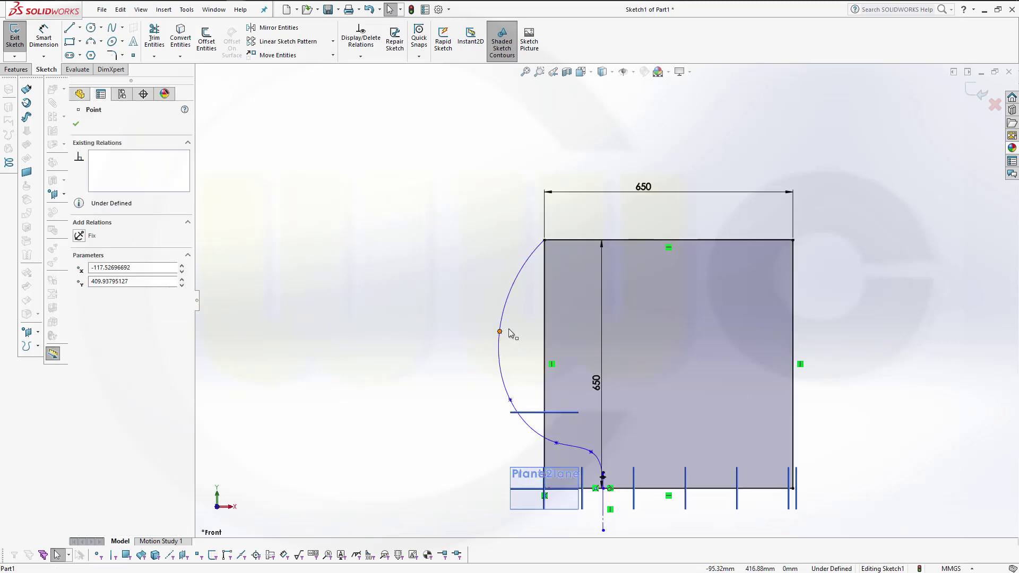
mouse_move(500, 331)
left_mouse_down()
mouse_move(516, 327)
mouse_move(507, 332)
left_mouse_up()
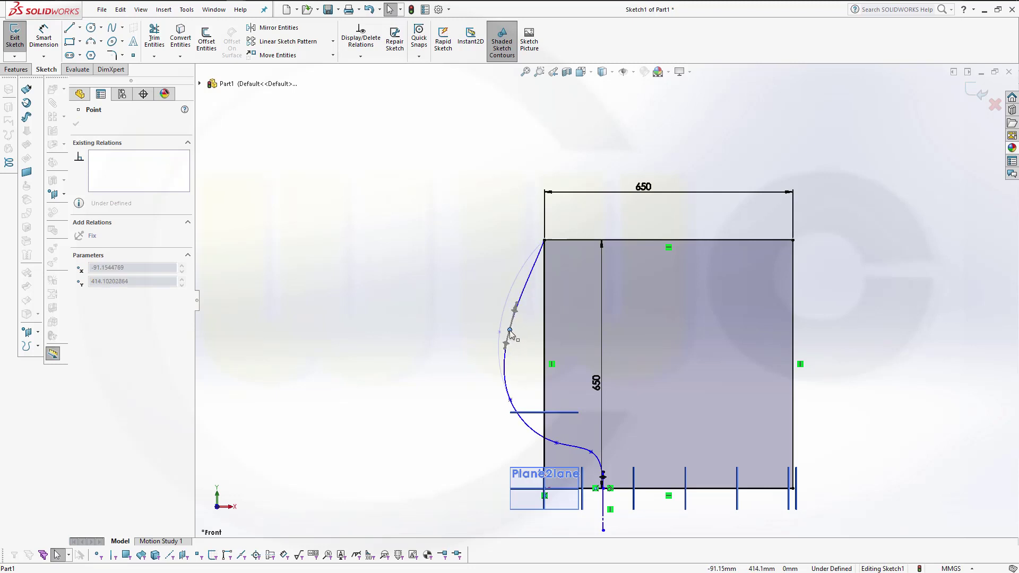
left_click(940, 365)
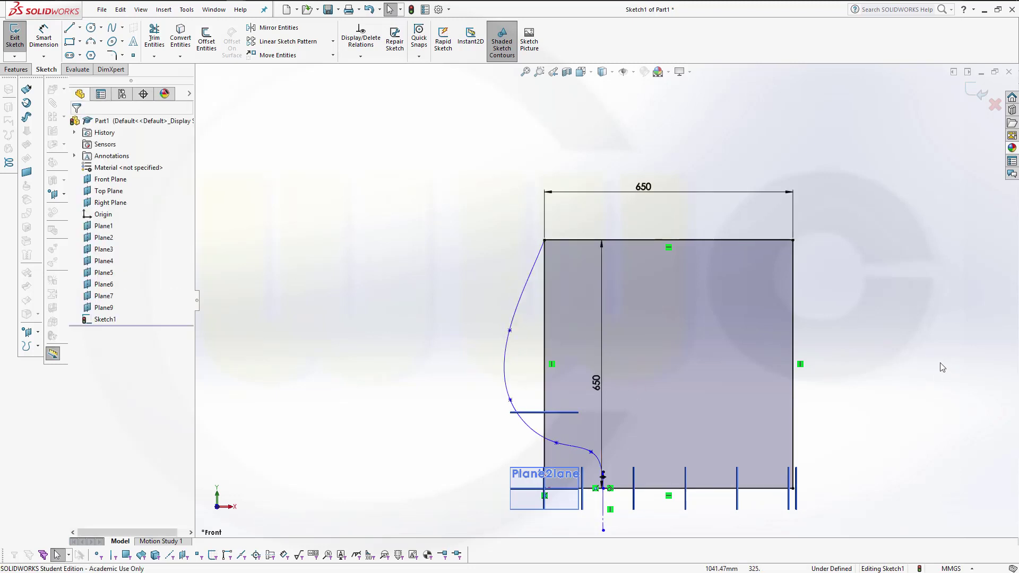
Draw a sloped line from the spline's lower end up past the square's right side.
left_click(69, 27)
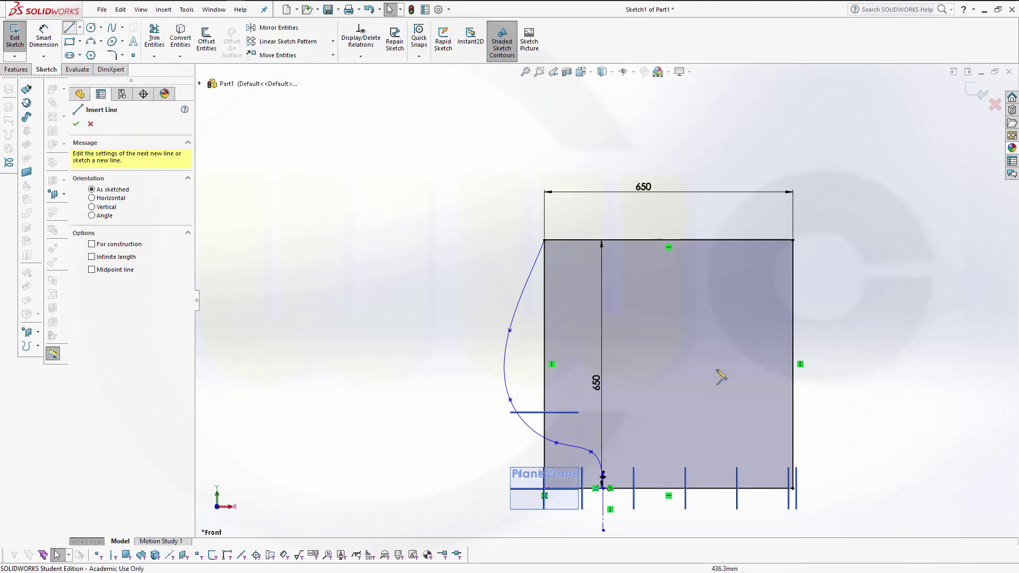
left_click(603, 487)
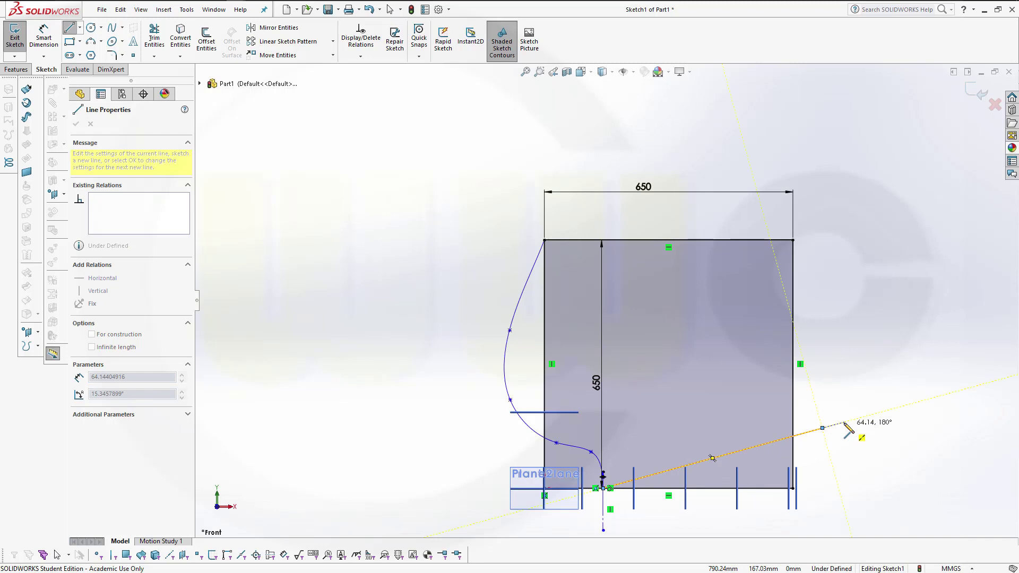
left_click(822, 427)
key("Escape")
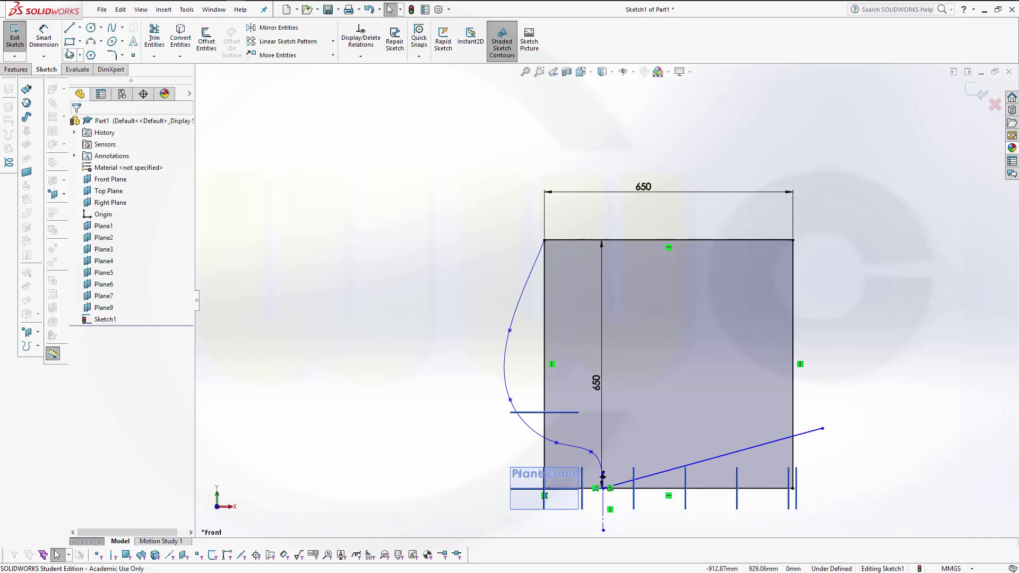
Draw a thin corner rectangle straddling the square's top edge.
left_click(70, 42)
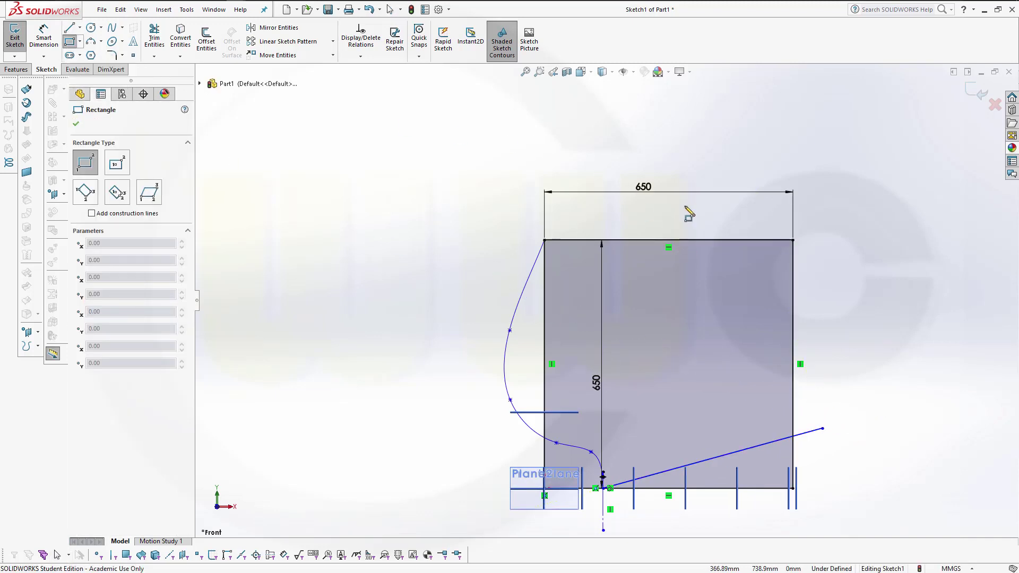
left_click(671, 223)
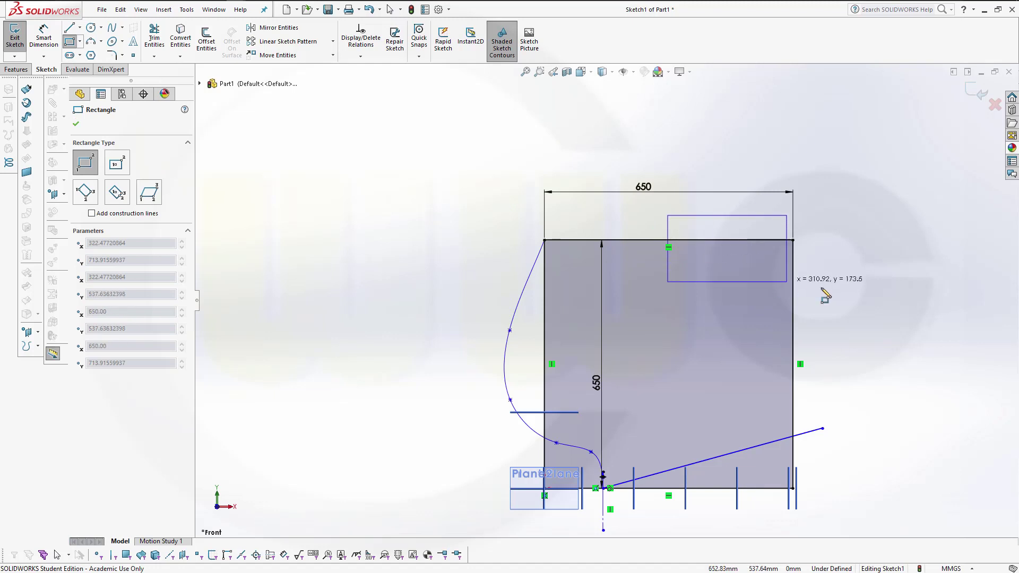
left_click(844, 277)
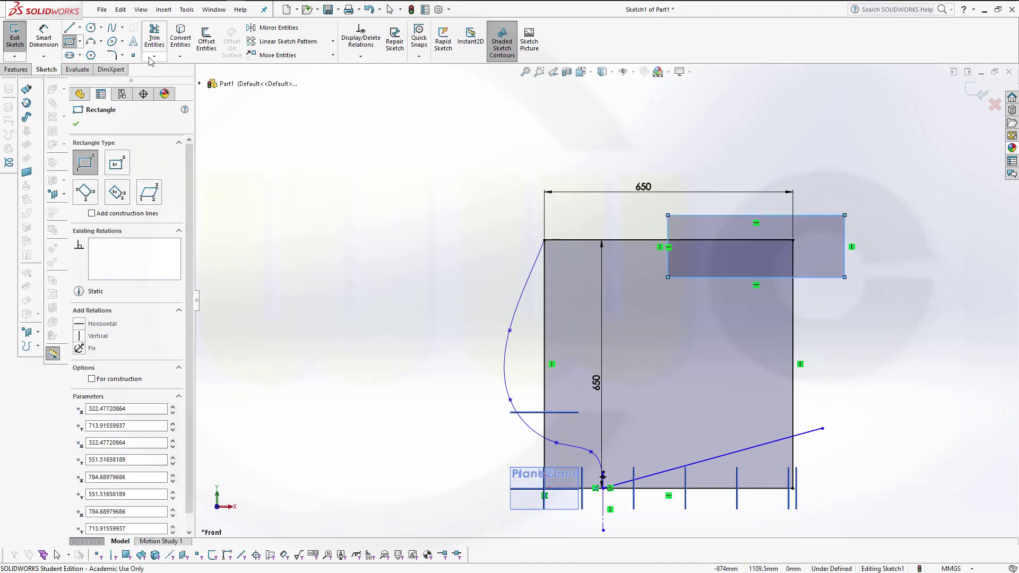
left_click(45, 36)
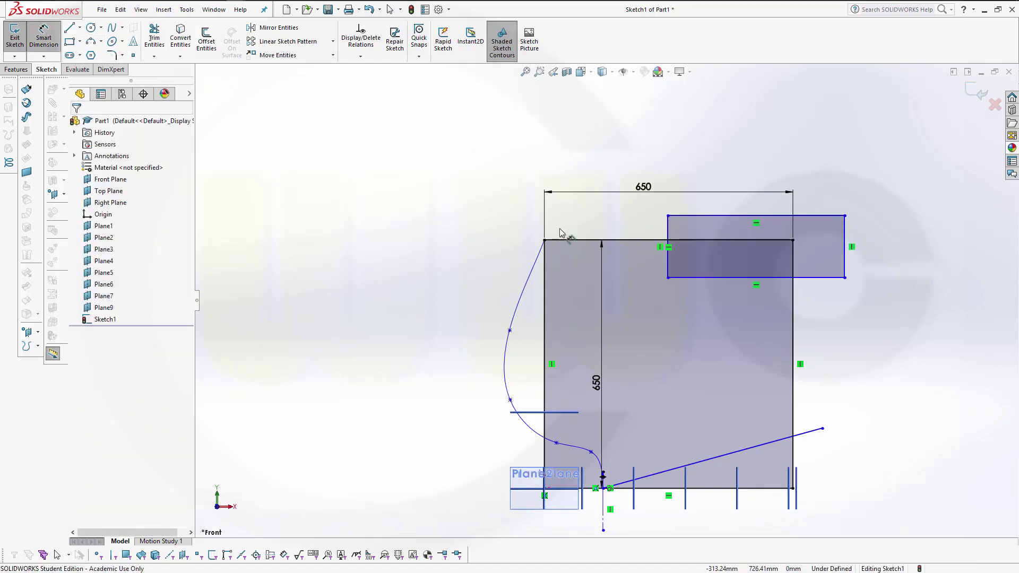
Dimension the small top rectangle 100 mm tall, between the square's top edge and its bottom edge.
left_click(700, 241)
left_click(721, 276)
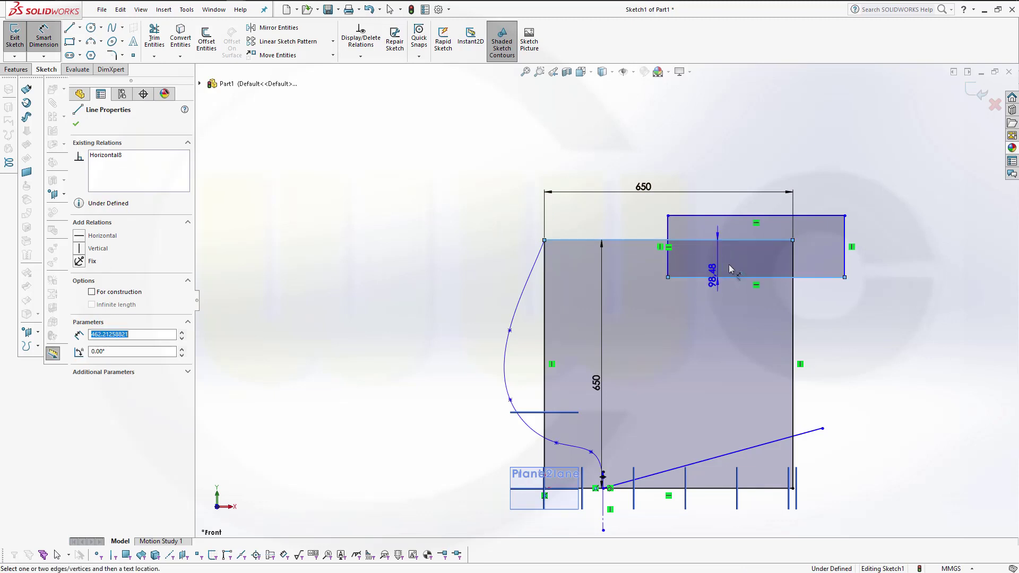
left_click(735, 265)
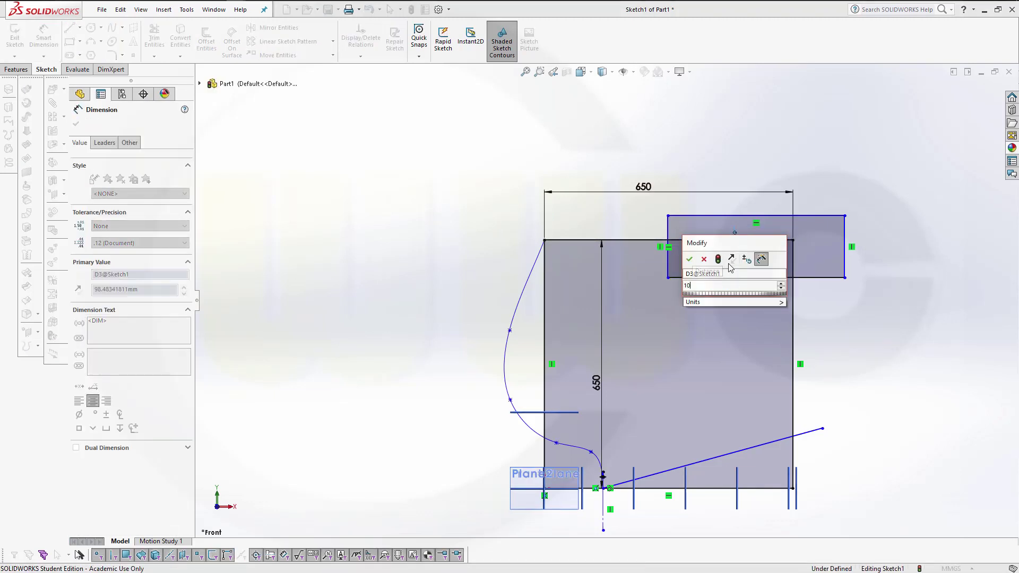
key("Return")
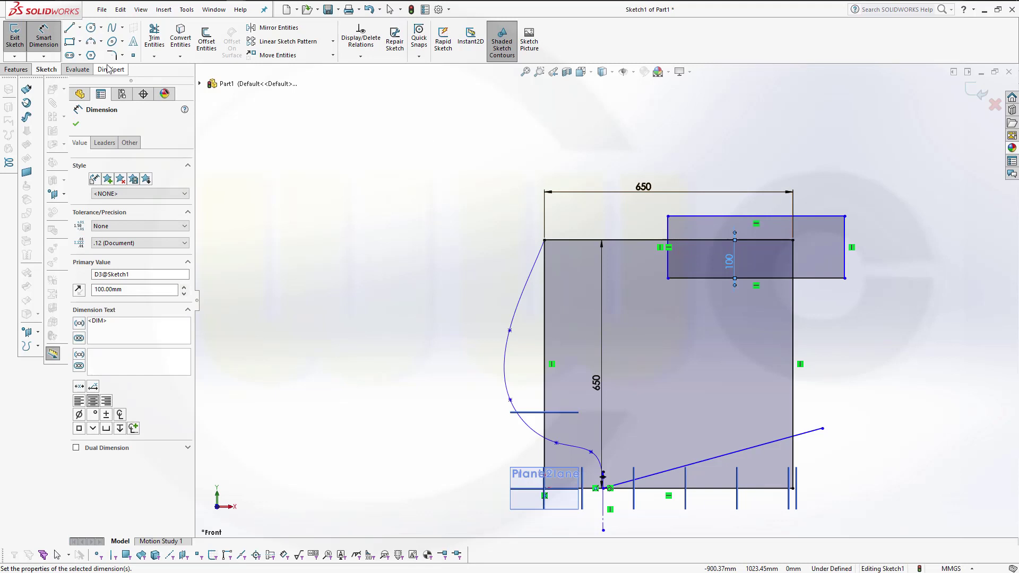
Apply an R100 sketch fillet to the corner between the small rectangle's left and bottom edges.
left_click(112, 56)
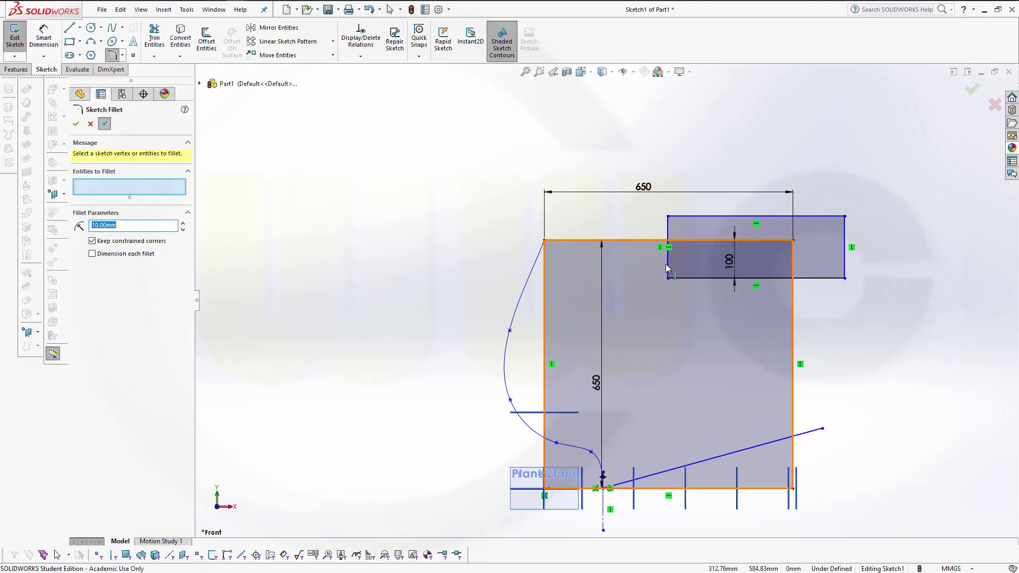
left_click(151, 222)
type("100")
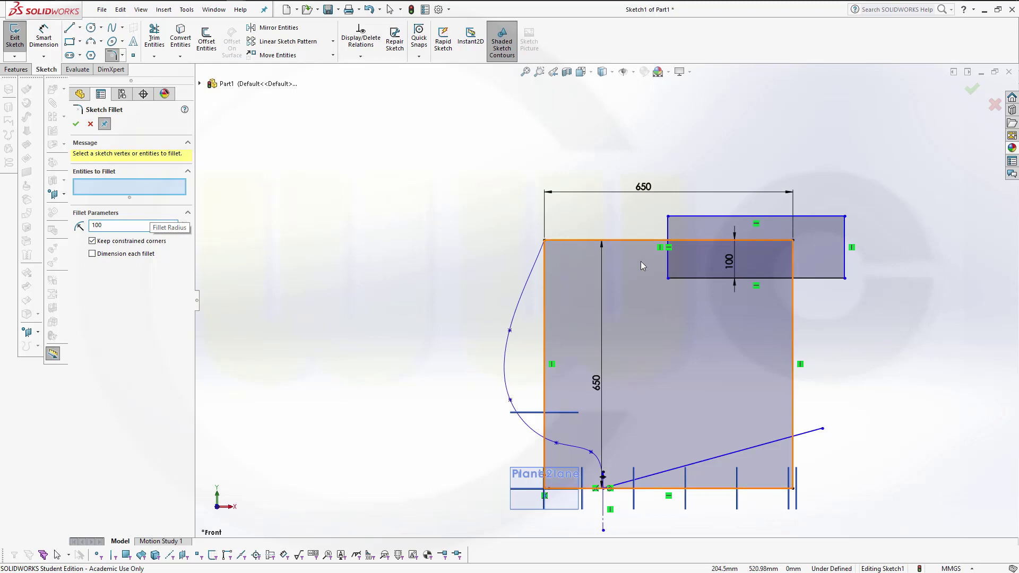
left_click(668, 237)
left_click(721, 278)
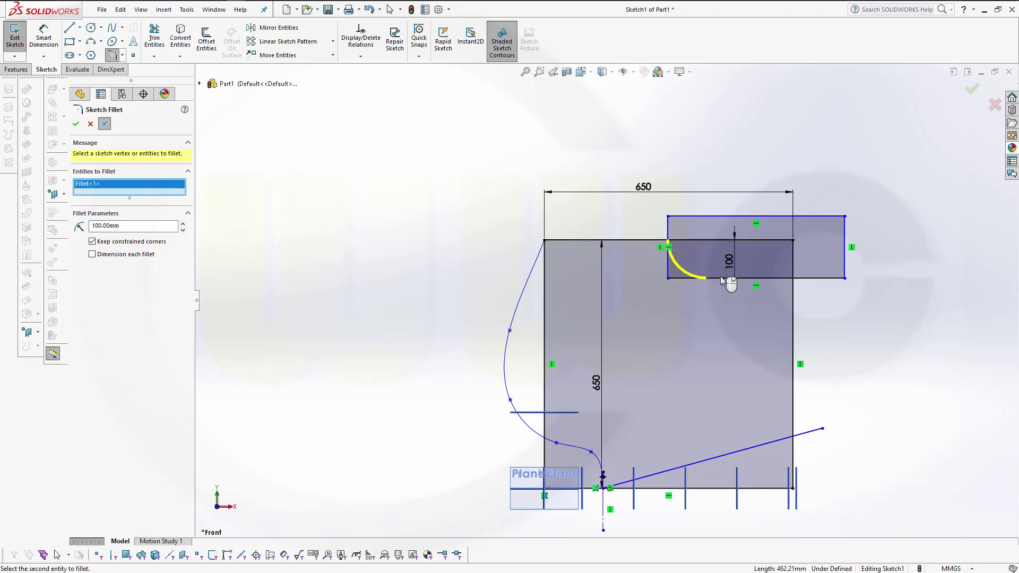
left_click(75, 125)
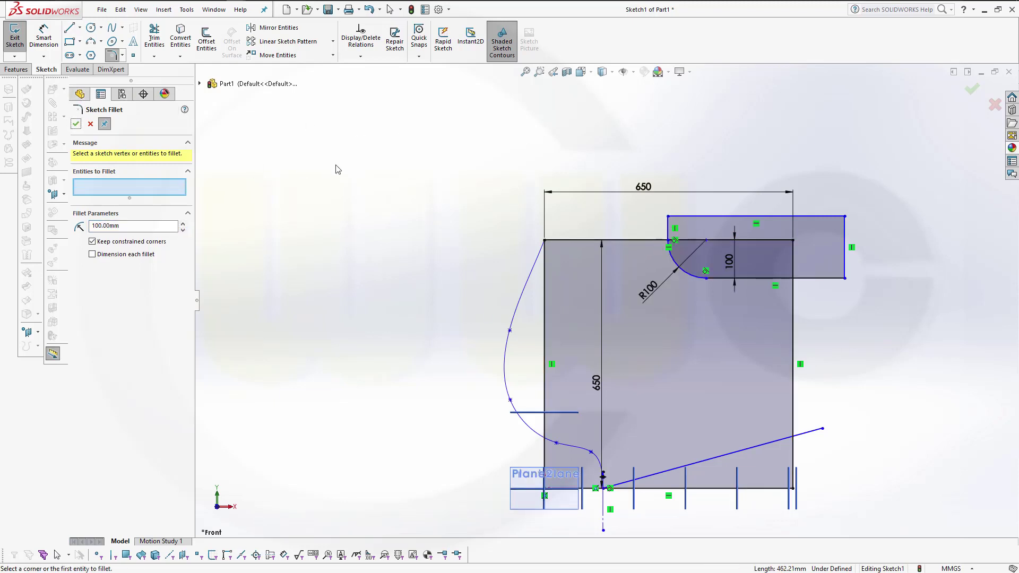
Power-trim the slanted line's overhang, the bottom stubs, and the small rectangle's top and right edges.
left_click(154, 38)
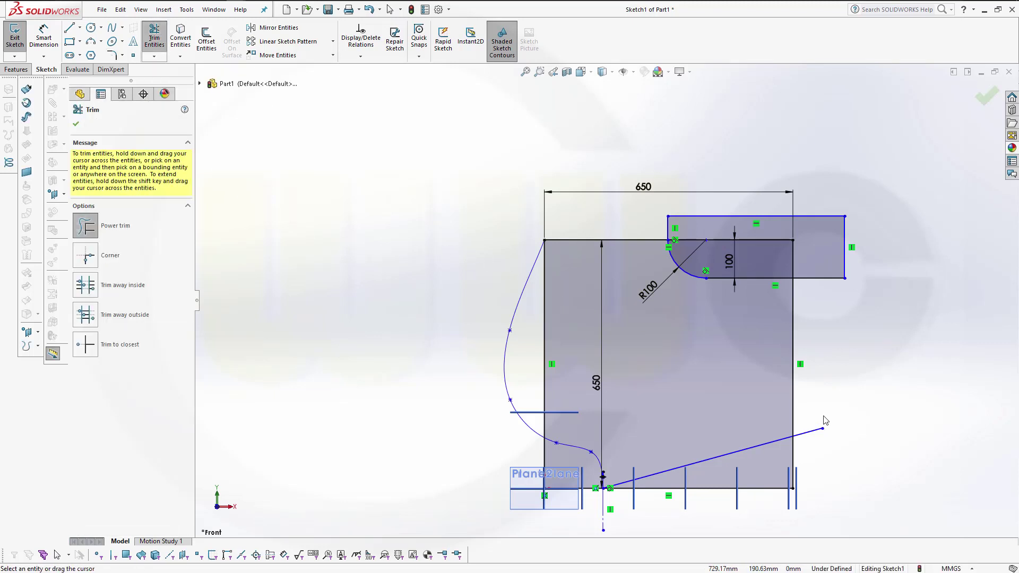
mouse_move(811, 431)
left_mouse_down()
mouse_move(814, 460)
mouse_move(663, 501)
left_mouse_up()
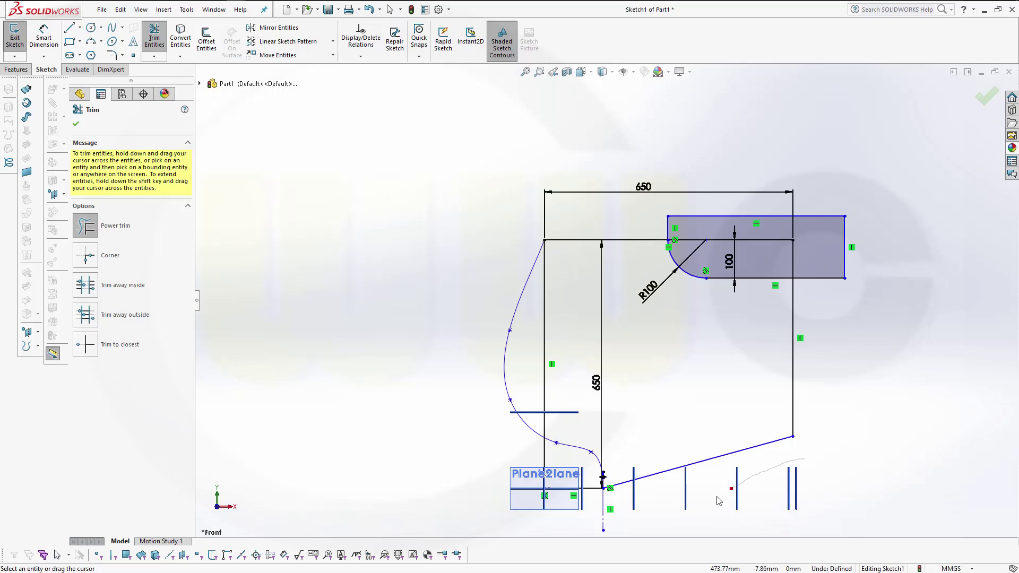
mouse_move(592, 509)
left_mouse_down()
mouse_move(584, 470)
mouse_move(523, 451)
left_mouse_up()
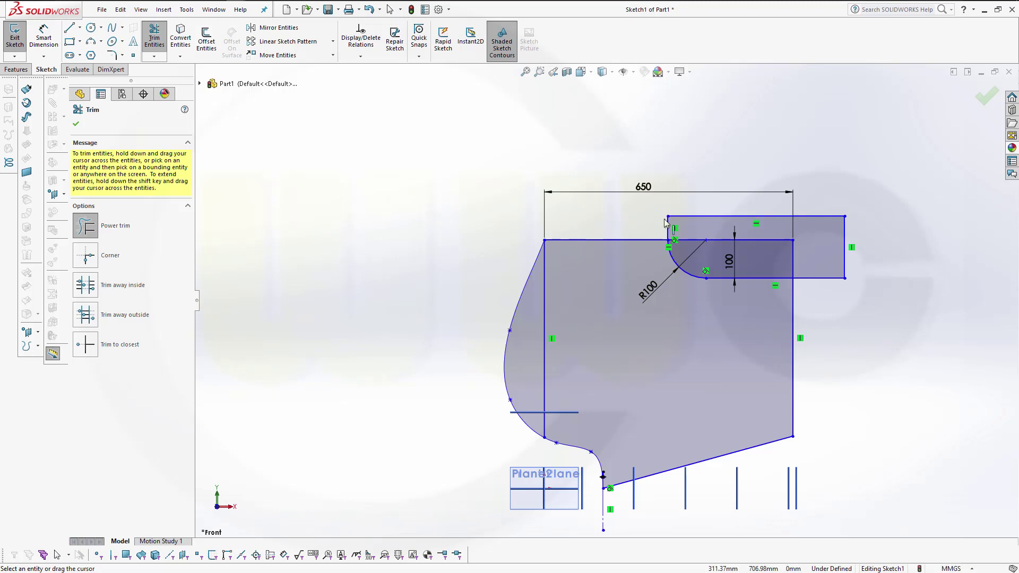
left_click_drag(695, 231, 724, 215)
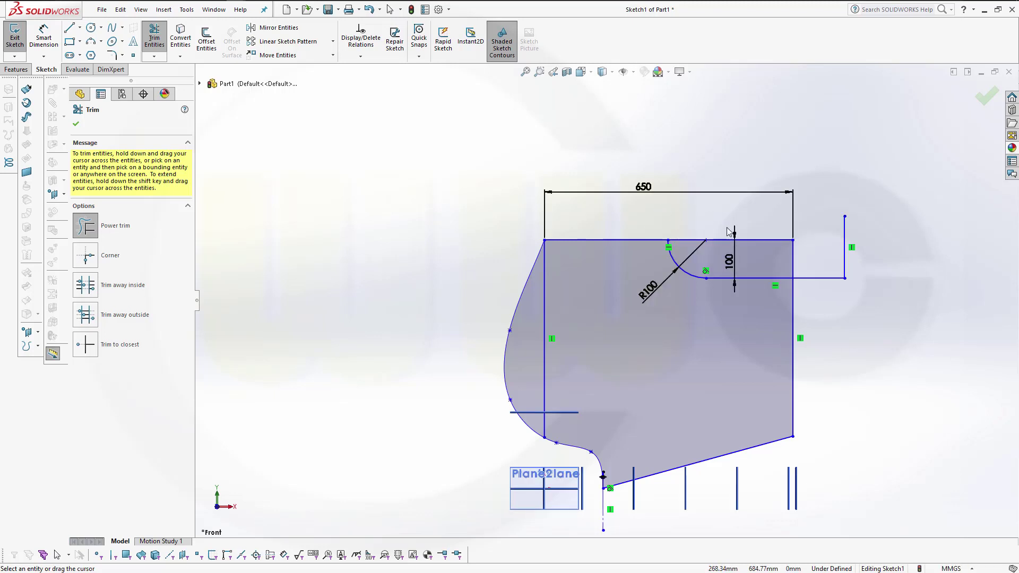
mouse_move(825, 301)
left_mouse_down()
mouse_move(795, 242)
mouse_move(778, 241)
left_mouse_up()
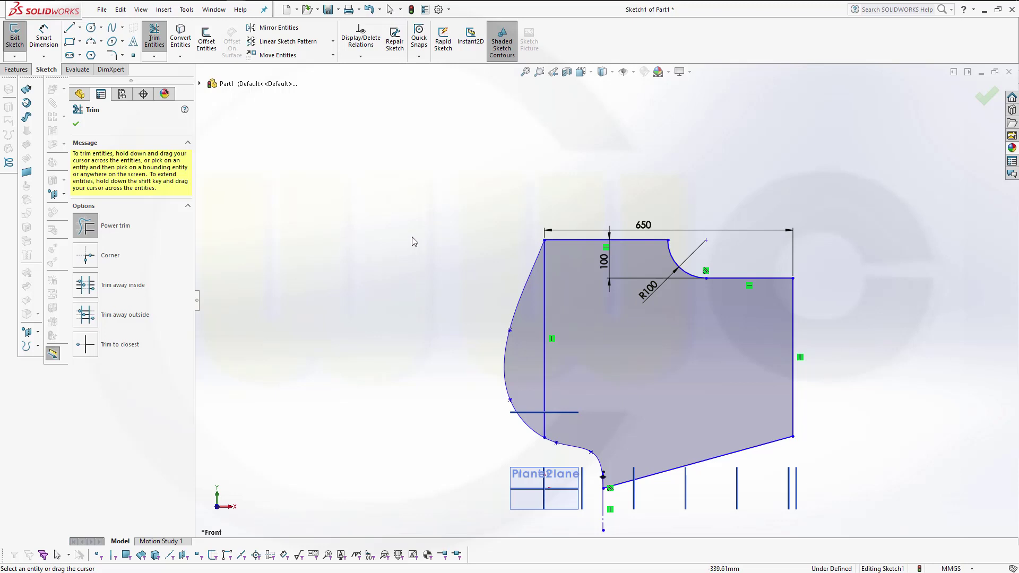
key("Escape")
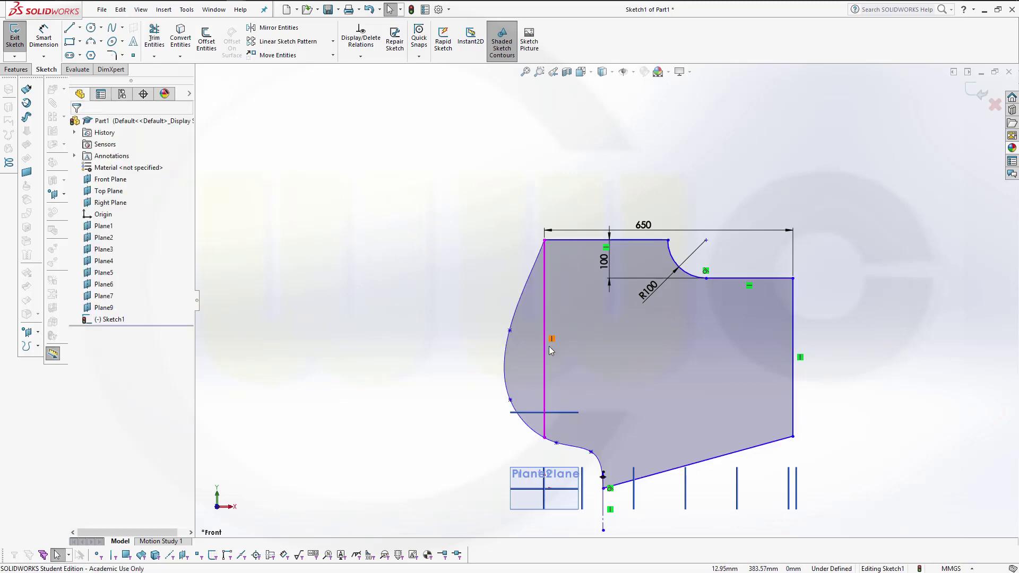
Convert the vertical line inside the endplate to construction geometry and exit Sketch1.
left_click(546, 357)
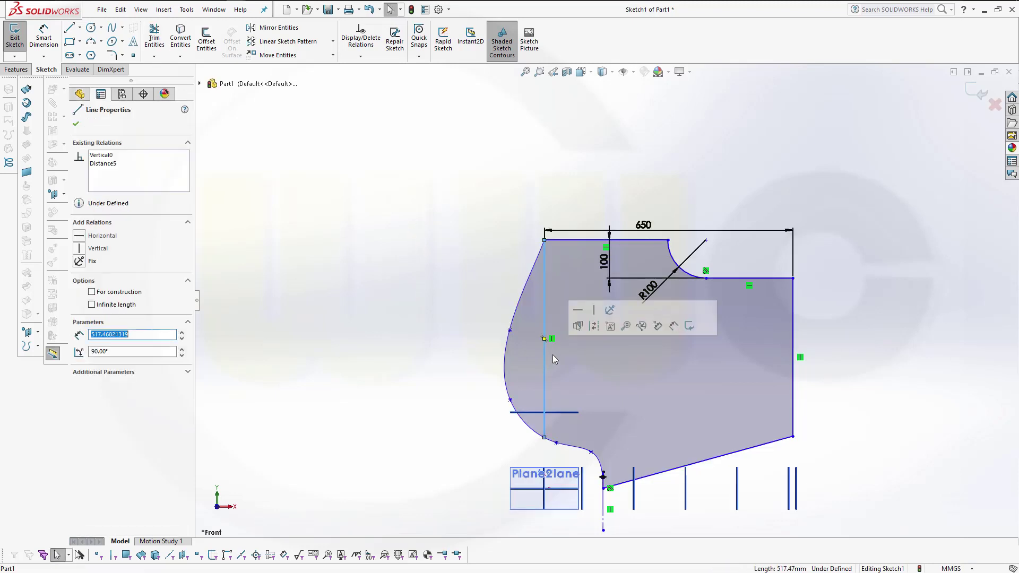
left_click(594, 331)
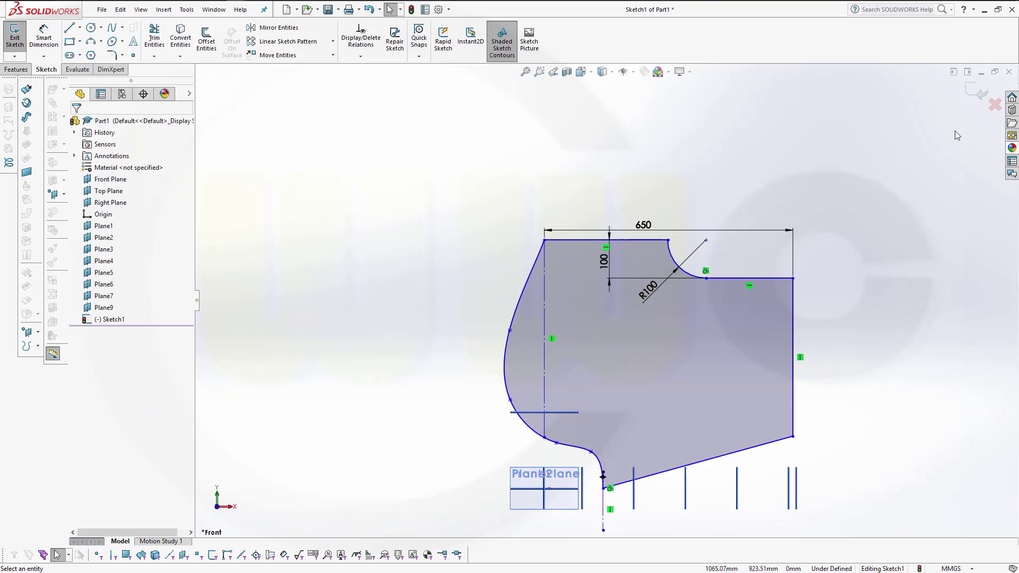
left_click(978, 92)
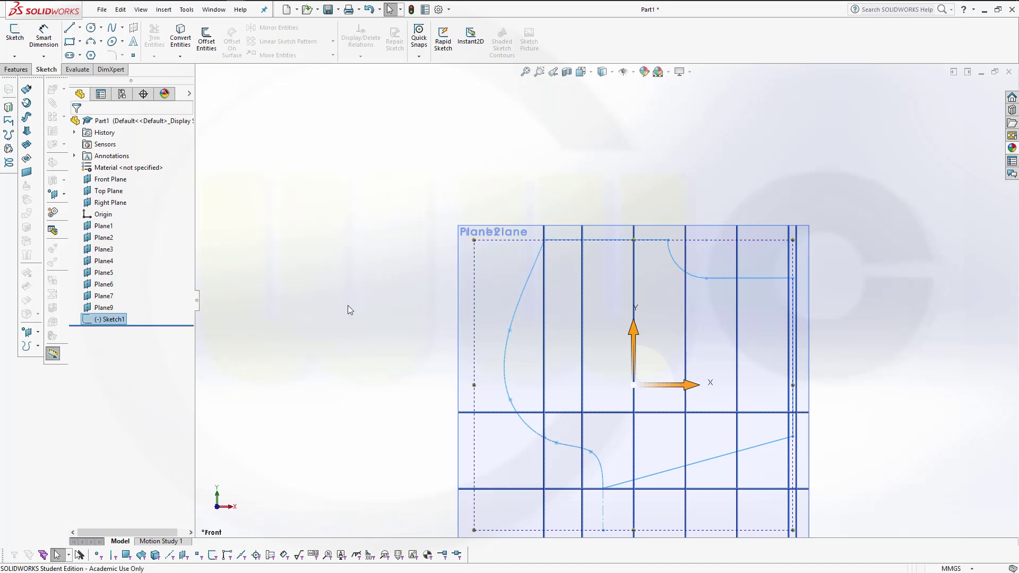
mouse_move(348, 307)
middle_mouse_down()
mouse_move(378, 346)
mouse_move(368, 301)
mouse_move(430, 354)
mouse_move(371, 287)
mouse_move(398, 345)
mouse_move(382, 343)
middle_mouse_up()
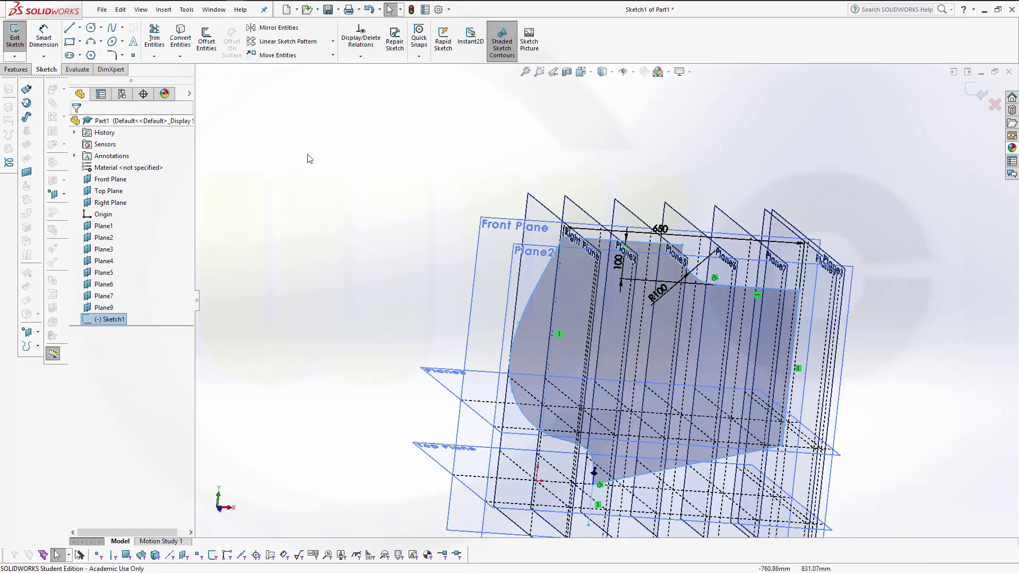
Briefly reopen Sketch1, select Front Plane, then close the sketch again.
left_click(15, 33)
left_click(479, 234)
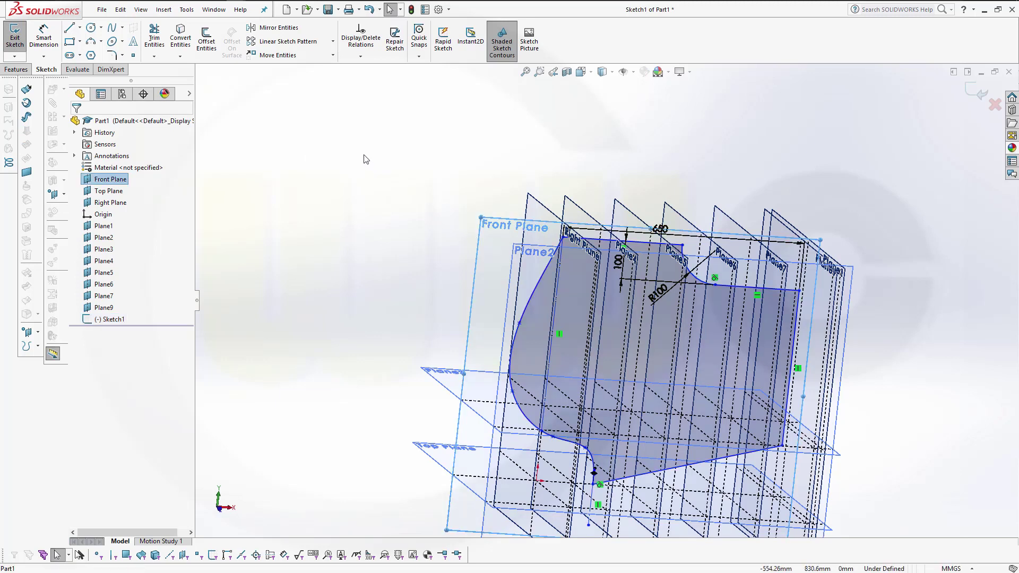
key("Escape")
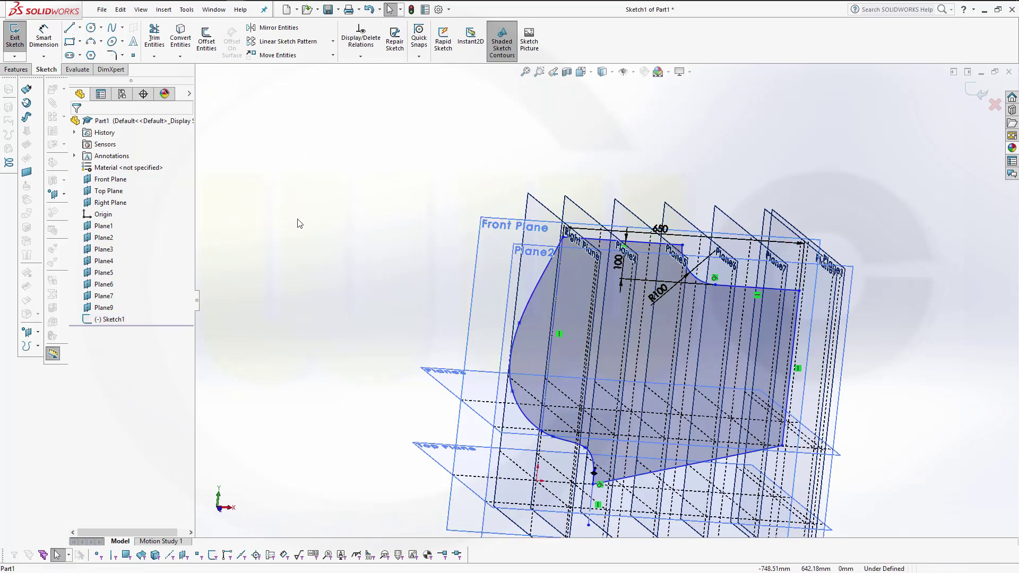
left_click(974, 98)
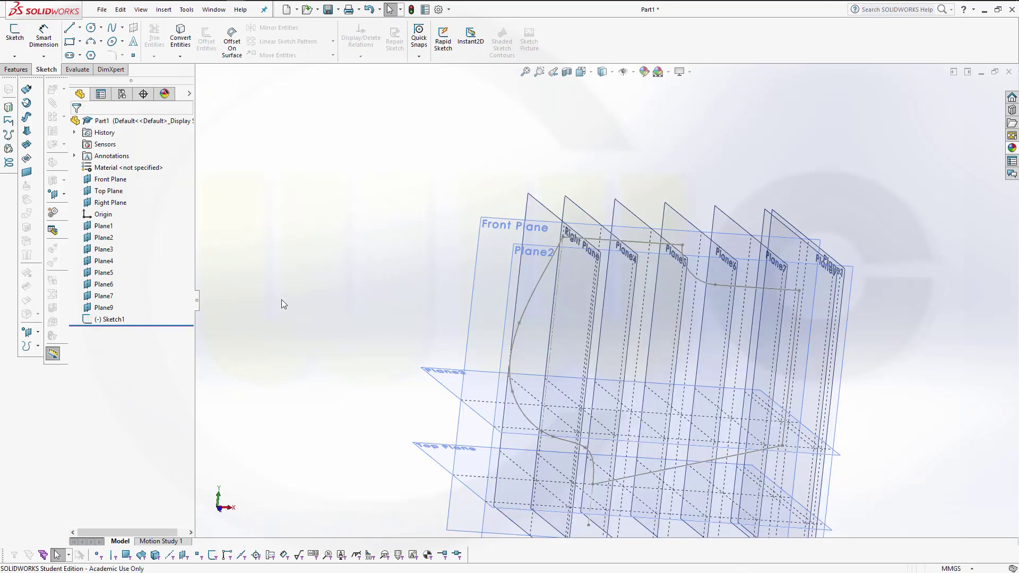
Start a new sketch on Front Plane and view it Normal To.
left_click(479, 250)
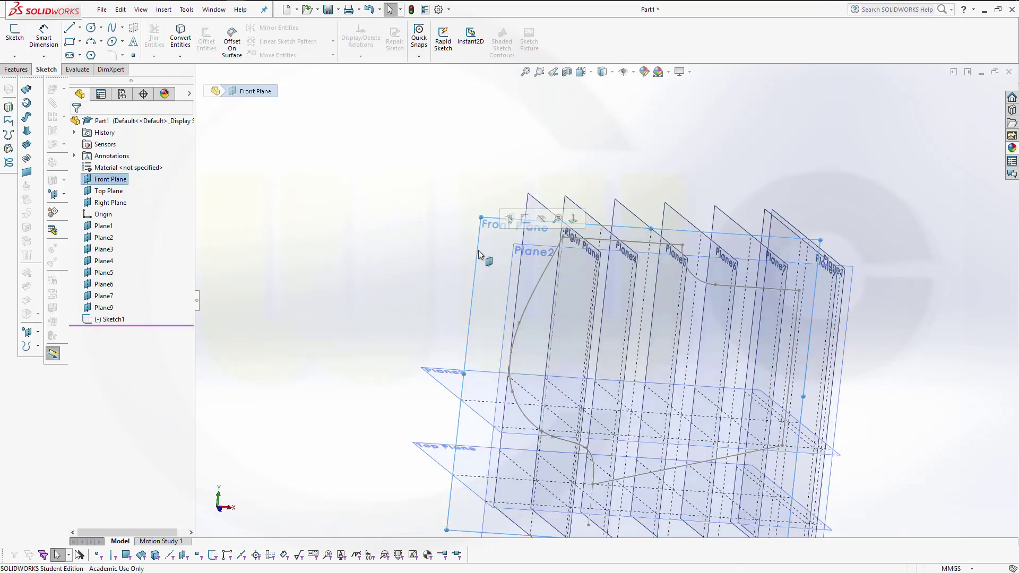
left_click(524, 220)
key("space")
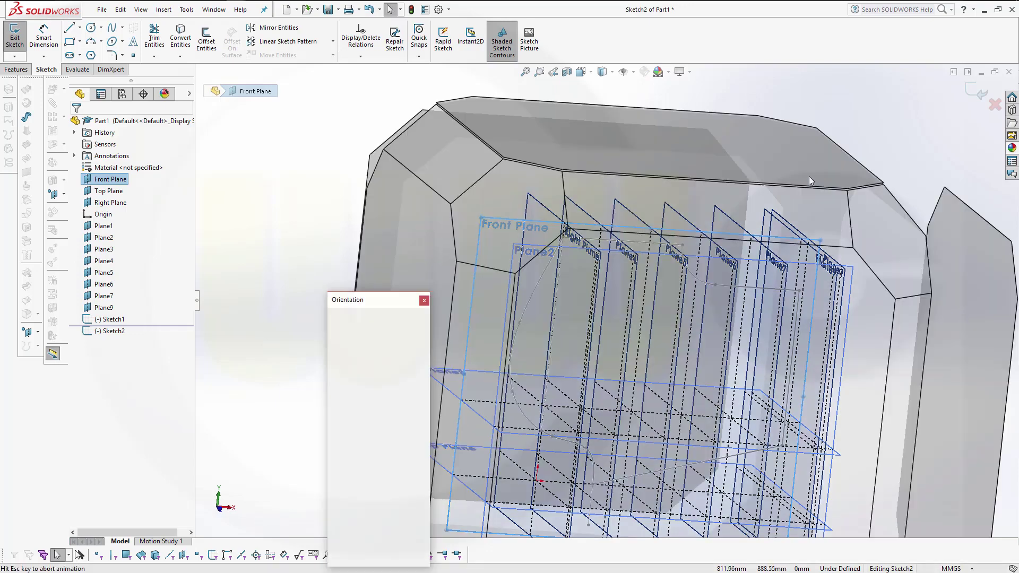
left_click(701, 295)
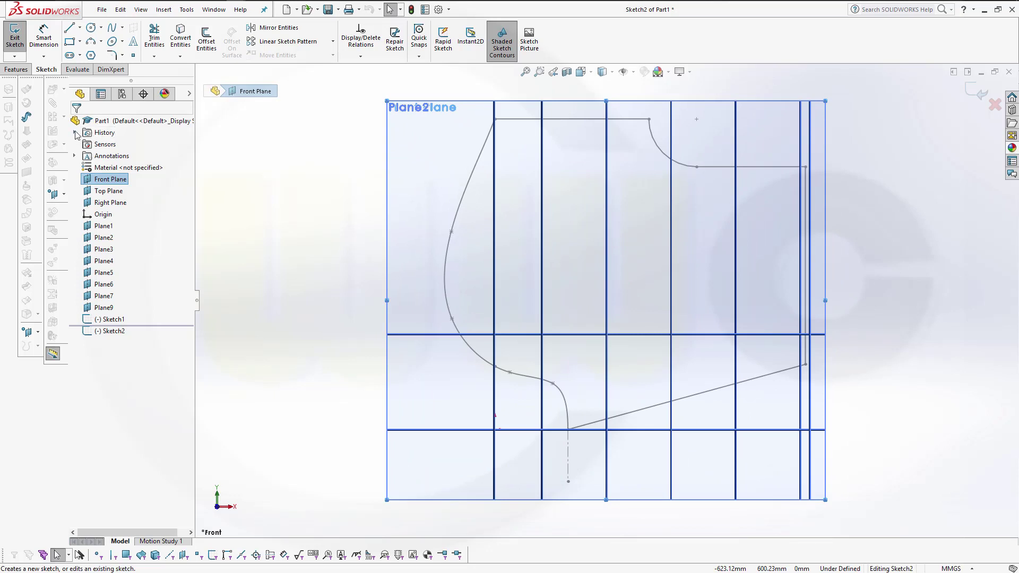
Draw a three-point arc of roughly 1262 mm radius spanning across the endplate.
left_click(94, 43)
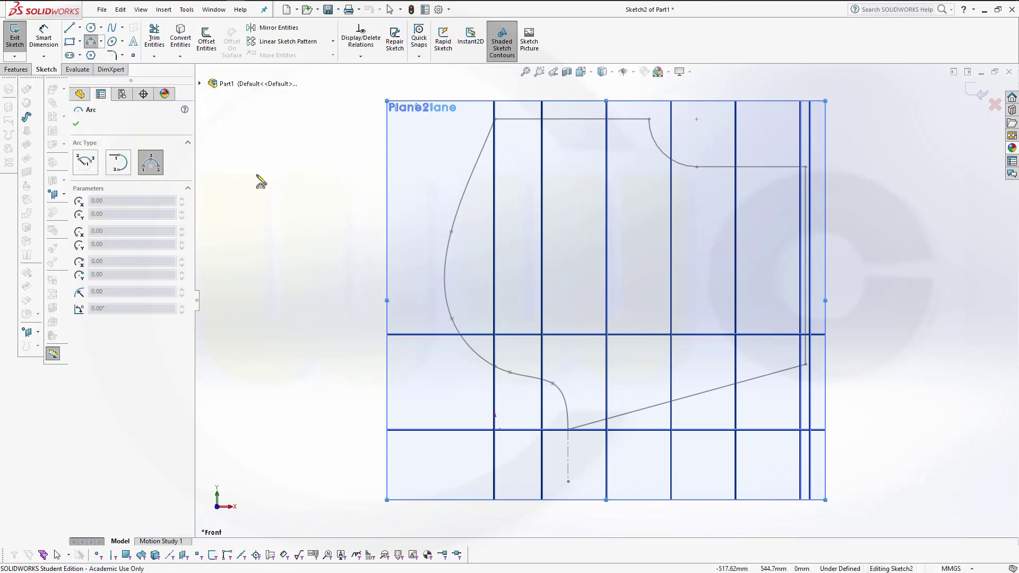
left_click(444, 189)
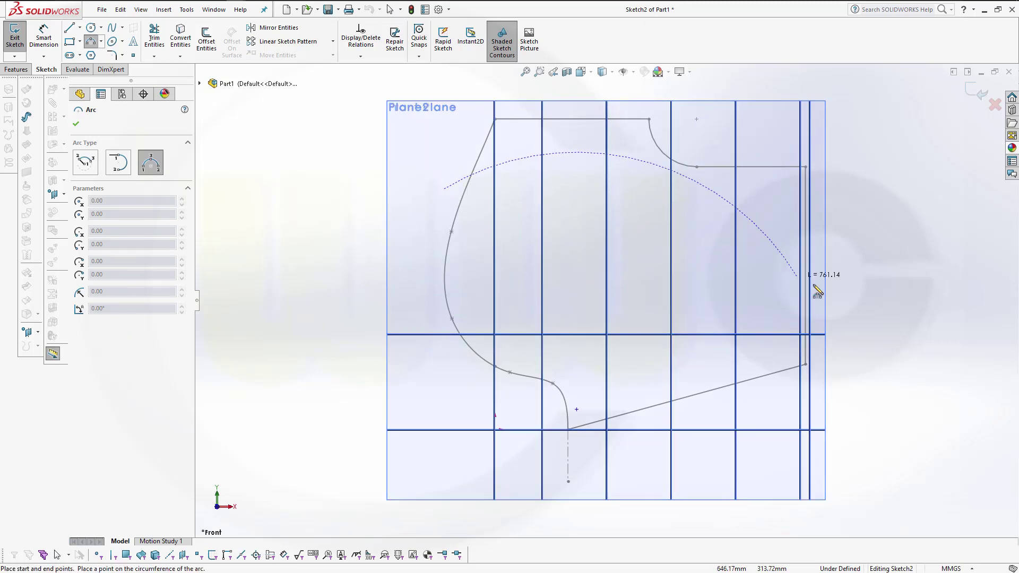
left_click(844, 288)
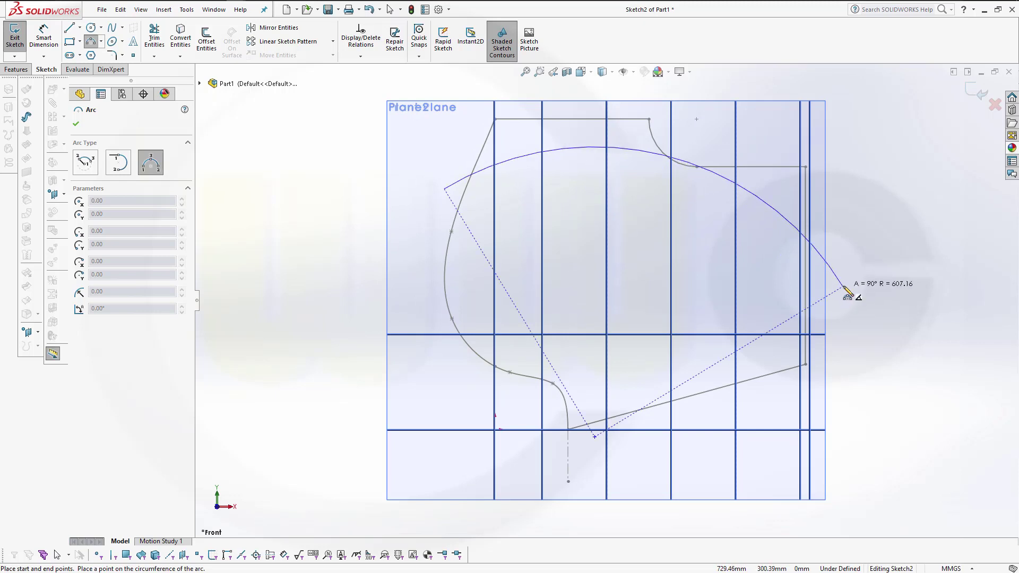
left_click(676, 213)
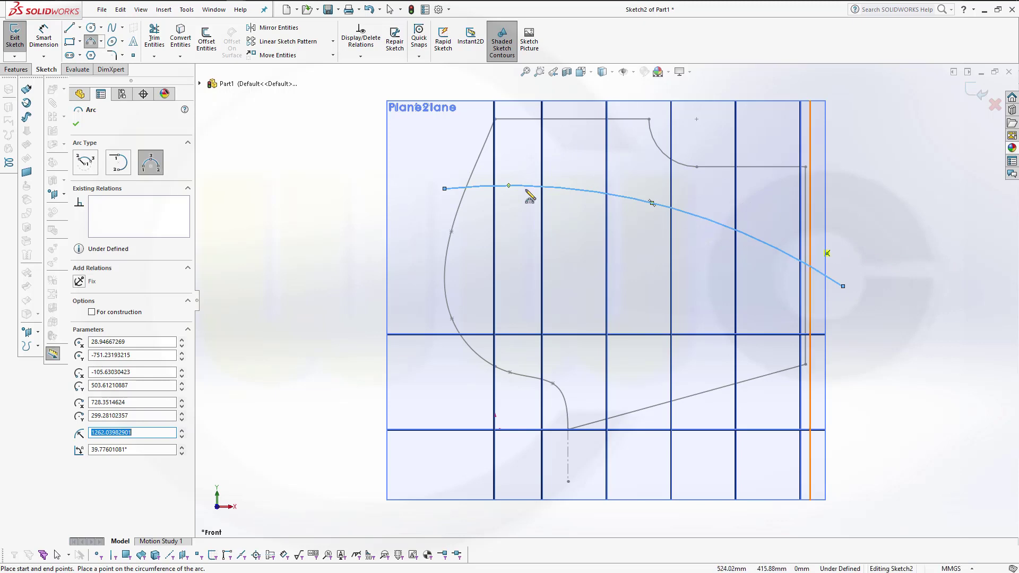
left_click(77, 125)
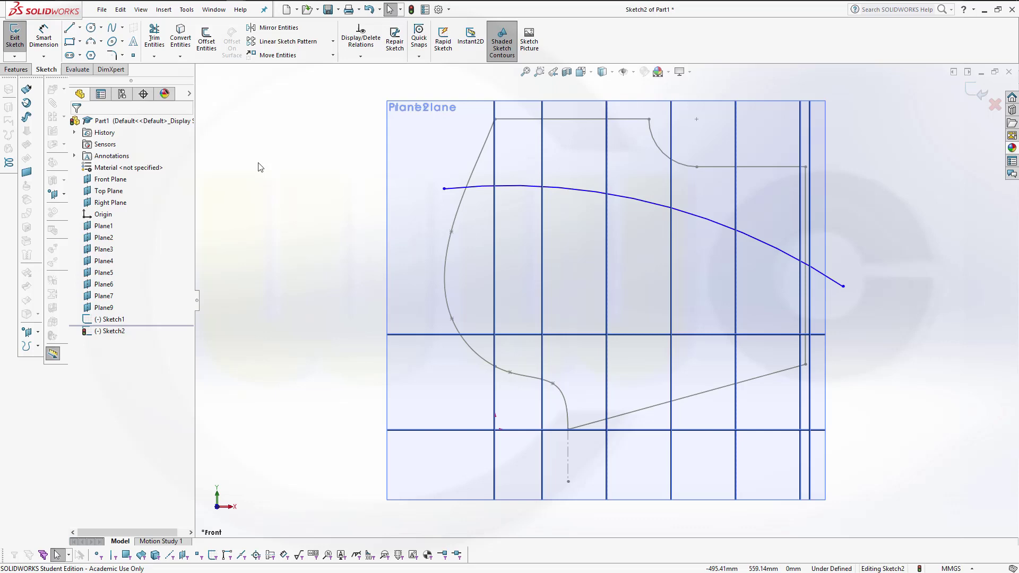
Close Sketch2 and start Sketch3 on Right Plane, viewed Normal To.
left_click(967, 91)
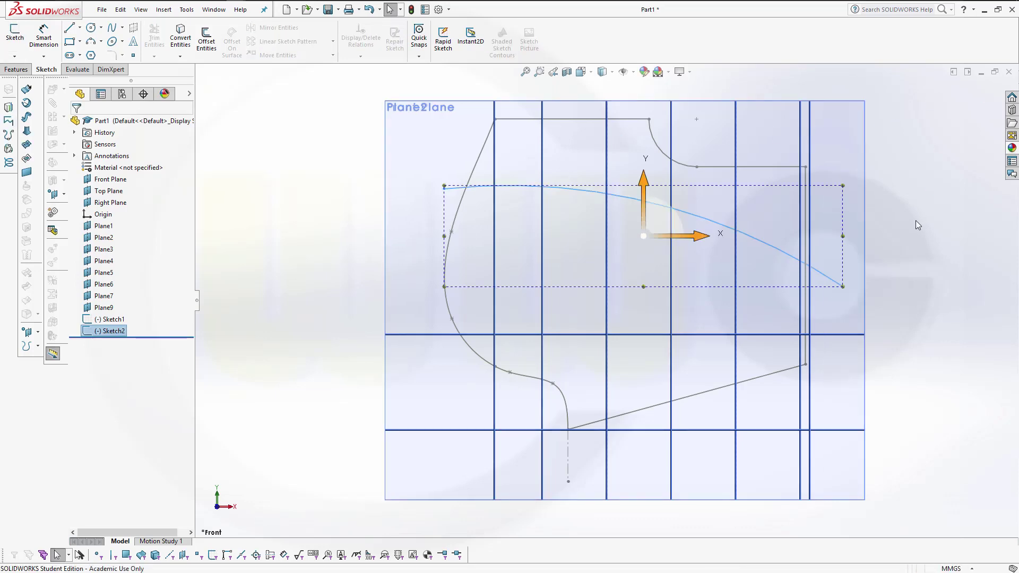
left_click(924, 263)
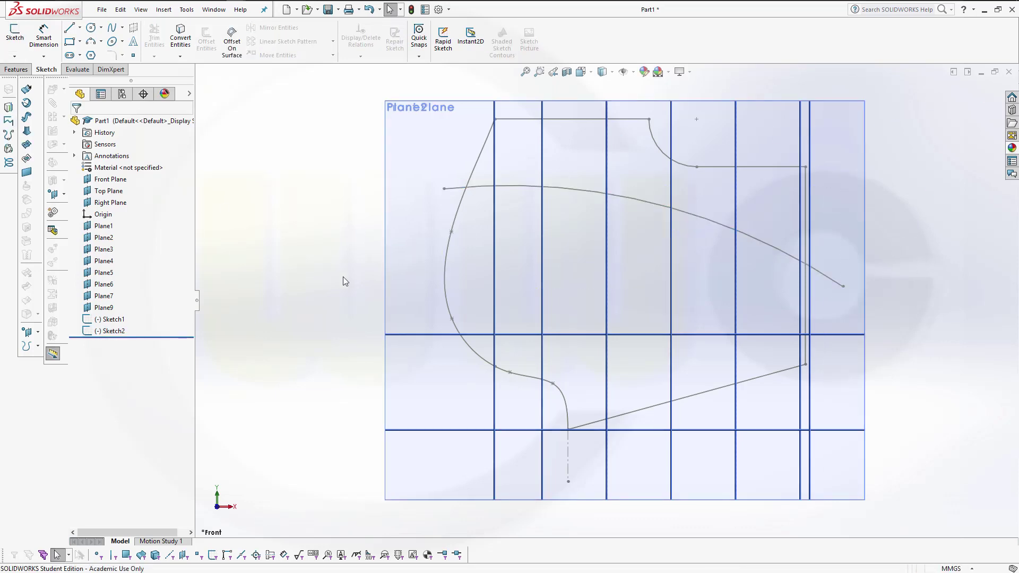
mouse_move(344, 281)
middle_mouse_down()
mouse_move(375, 273)
mouse_move(459, 289)
mouse_move(462, 281)
mouse_move(405, 300)
mouse_move(435, 309)
middle_mouse_up()
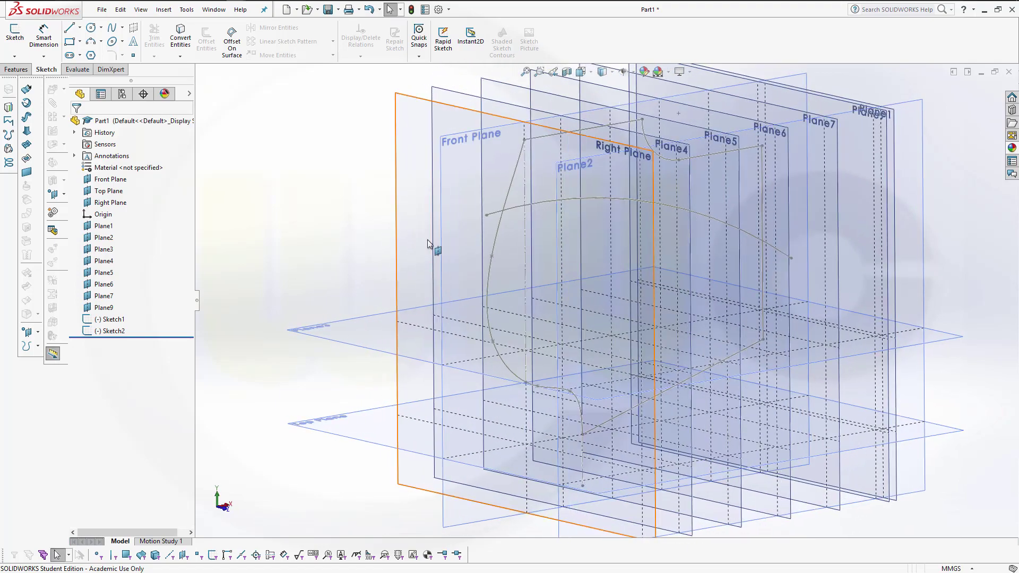
left_click(460, 112)
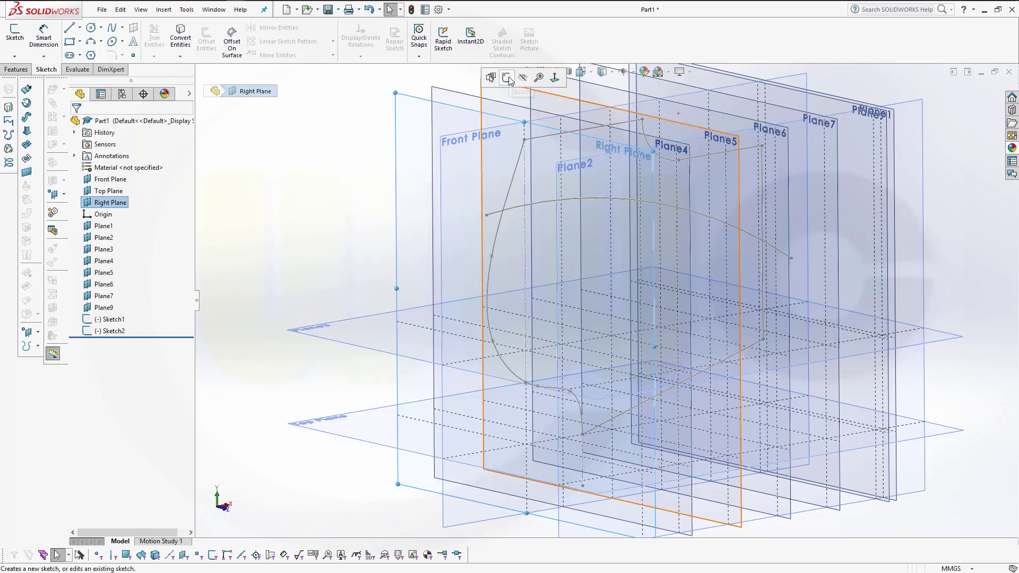
left_click(507, 78)
key("space")
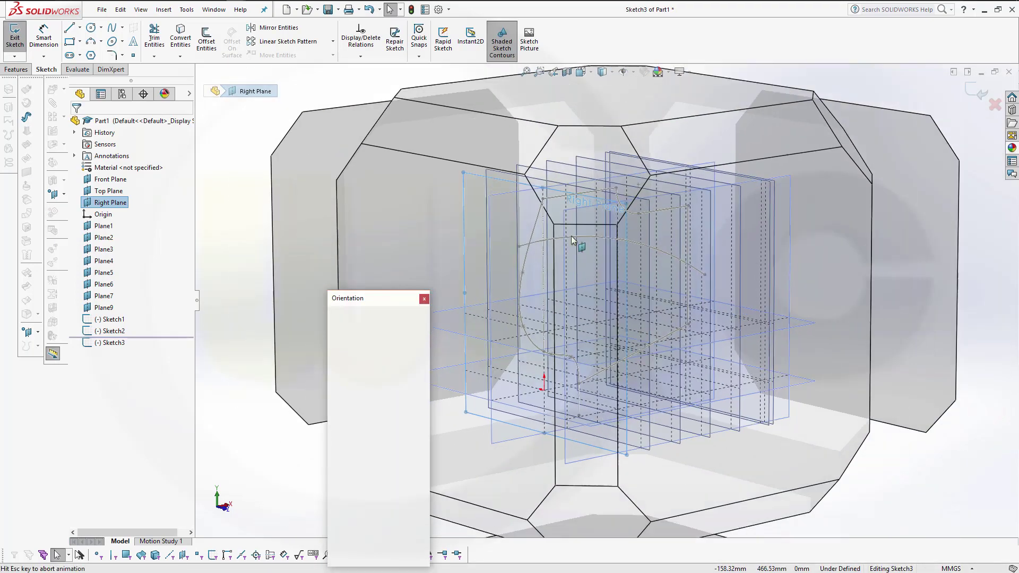
left_click(512, 294)
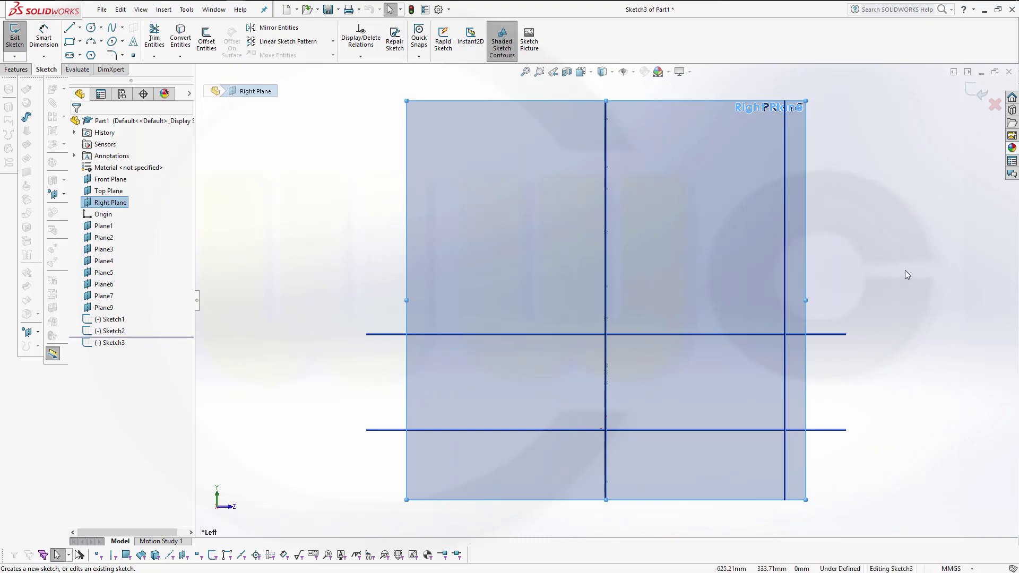
mouse_move(913, 271)
middle_mouse_down()
mouse_move(901, 289)
mouse_move(914, 265)
mouse_move(912, 275)
middle_mouse_up()
Draw a vertical line from the planes' top edge down near the bottom.
key("l")
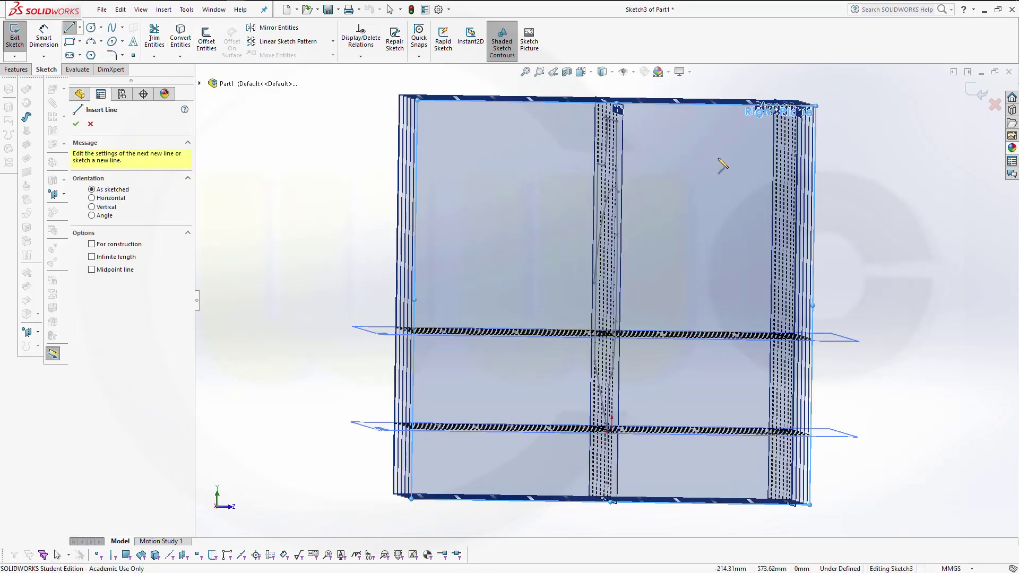
left_click(713, 91)
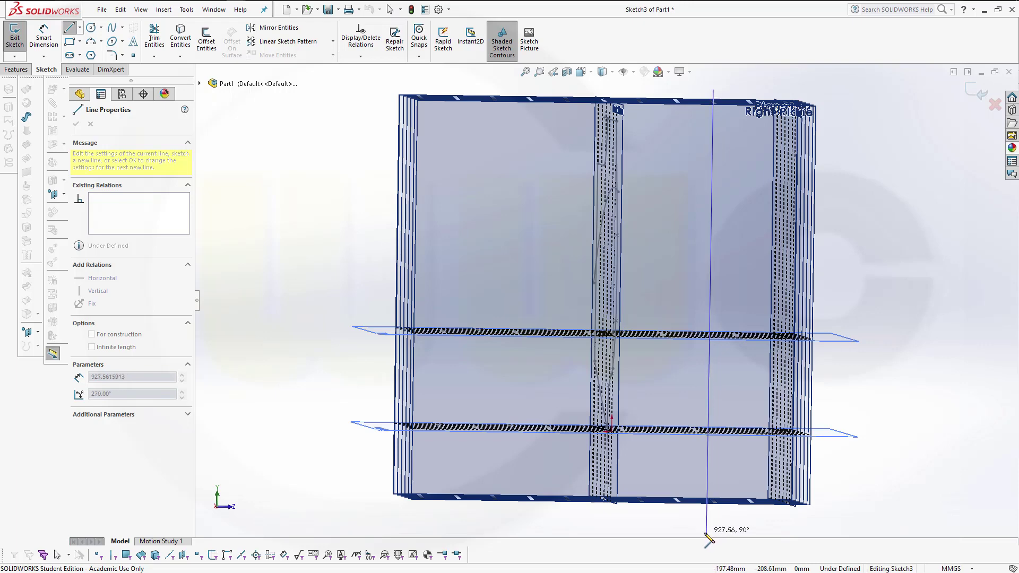
left_click(706, 532)
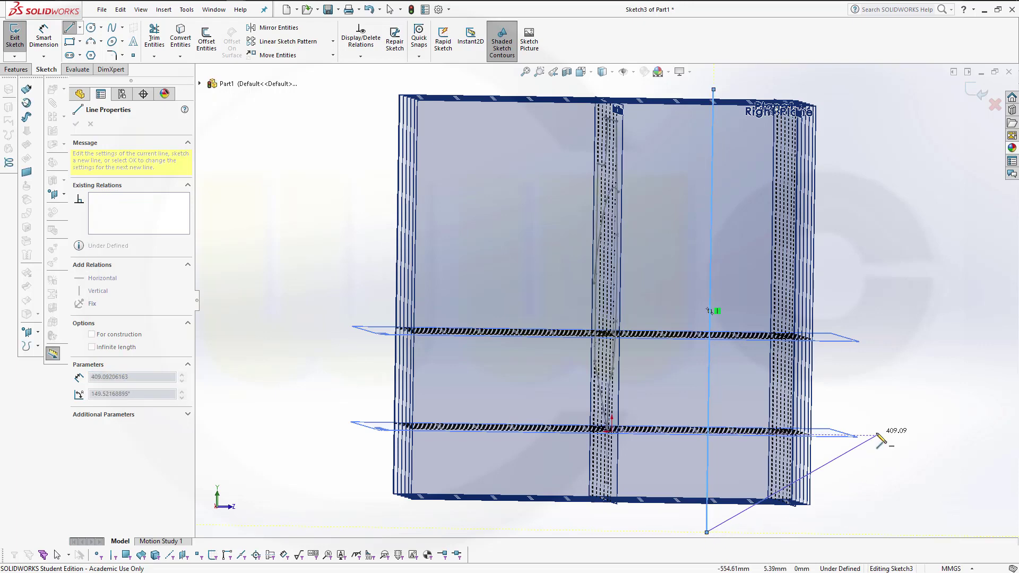
key("Escape")
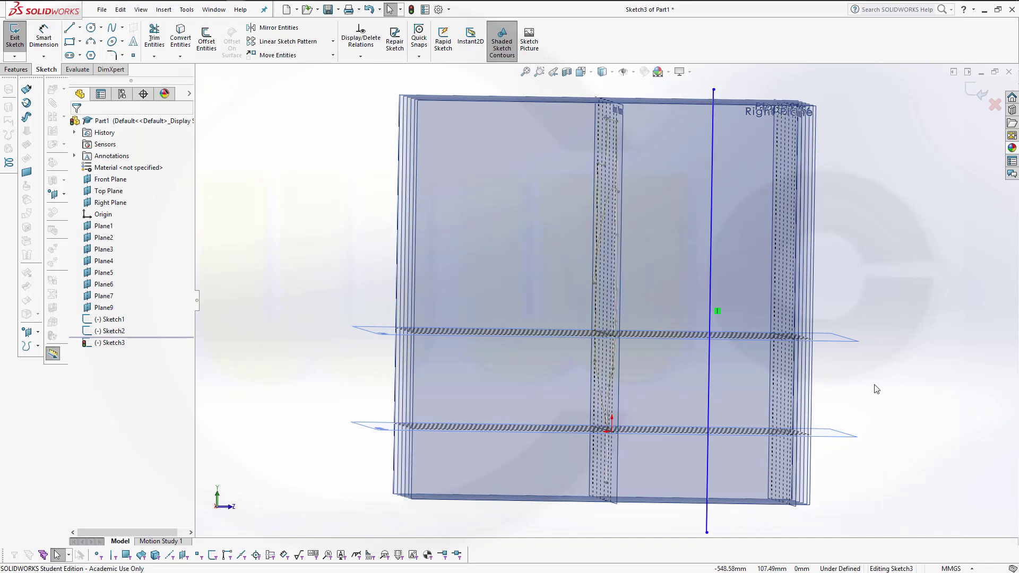
Make the vertical line collinear with Plane2 and exit Sketch3.
key("Down")
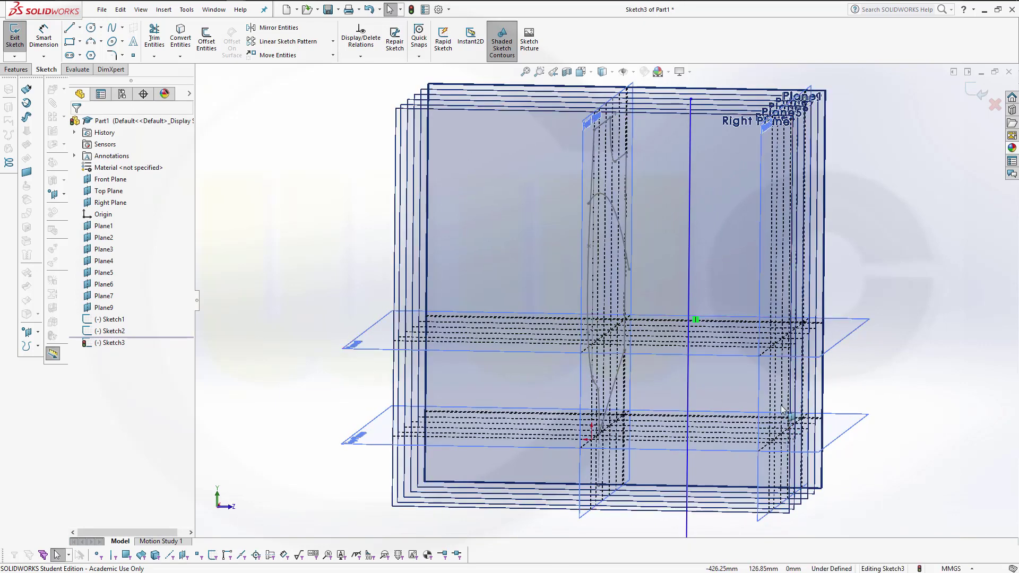
left_click(761, 405)
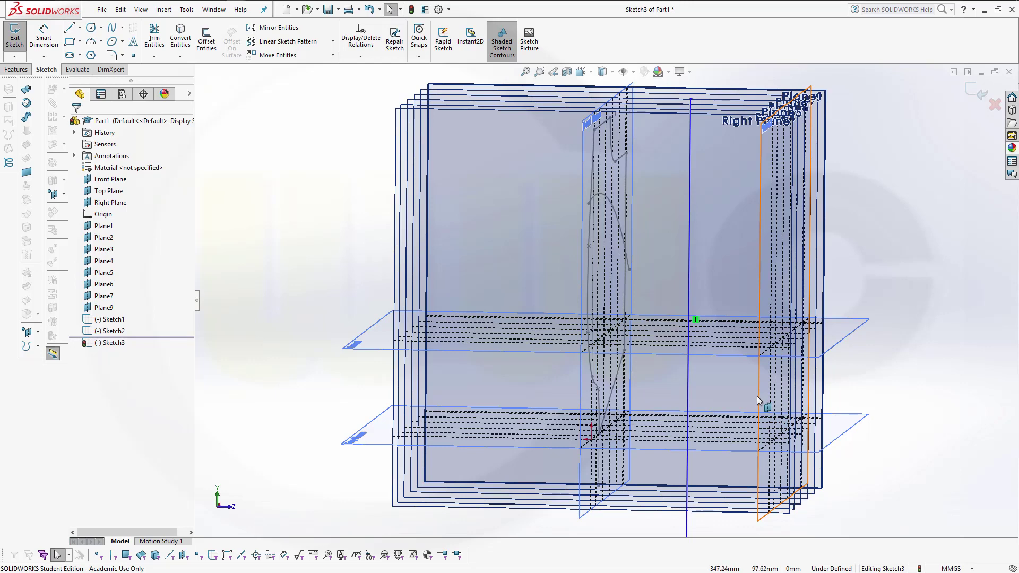
left_click(689, 398, "ctrl")
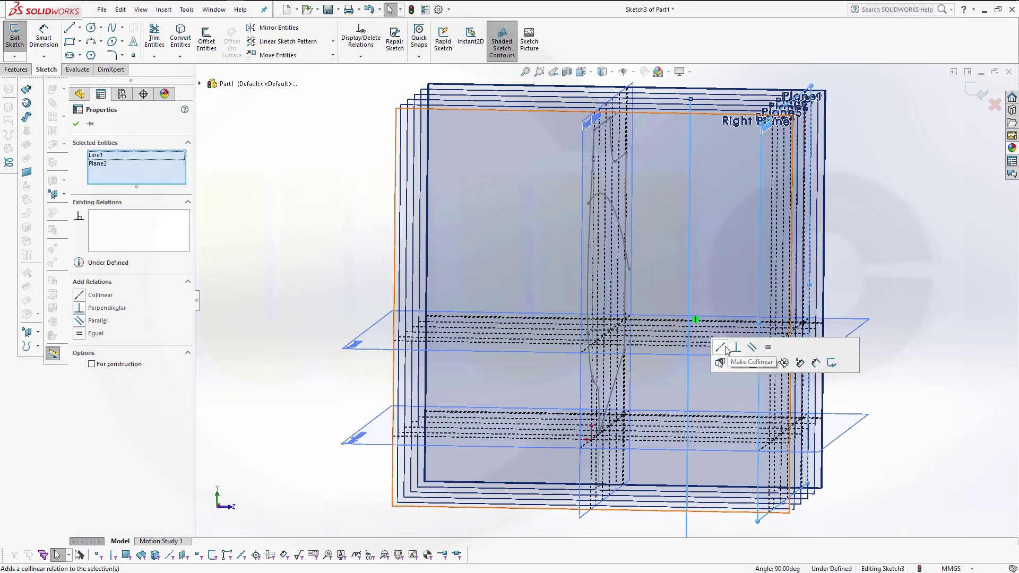
left_click(728, 361)
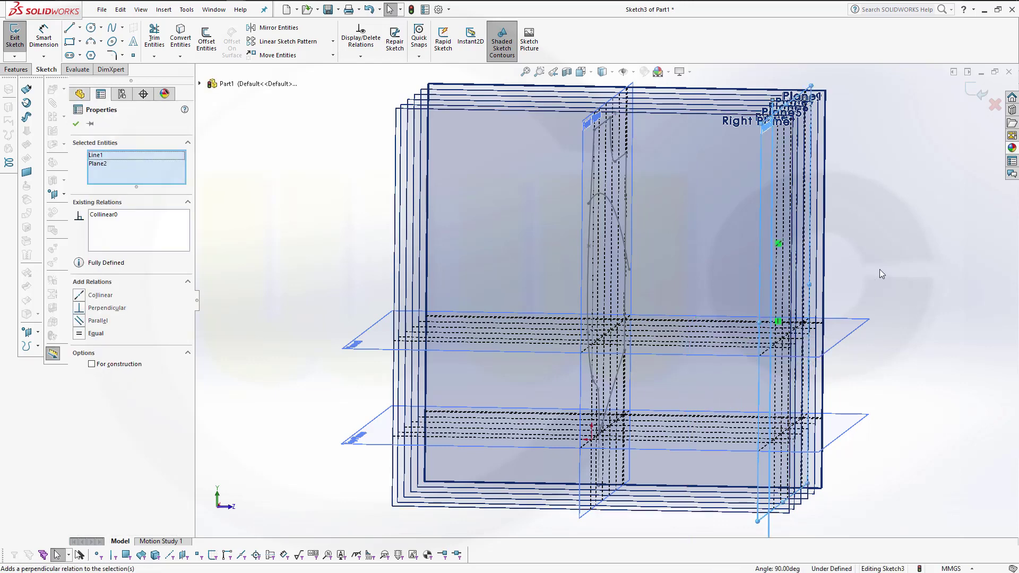
left_click(975, 99)
mouse_move(939, 159)
middle_mouse_down()
mouse_move(903, 275)
mouse_move(711, 293)
mouse_move(741, 298)
mouse_move(761, 316)
mouse_move(760, 305)
middle_mouse_up()
Zoom to fit, orbit the view, and reopen then close Sketch3 unchanged.
key("z")
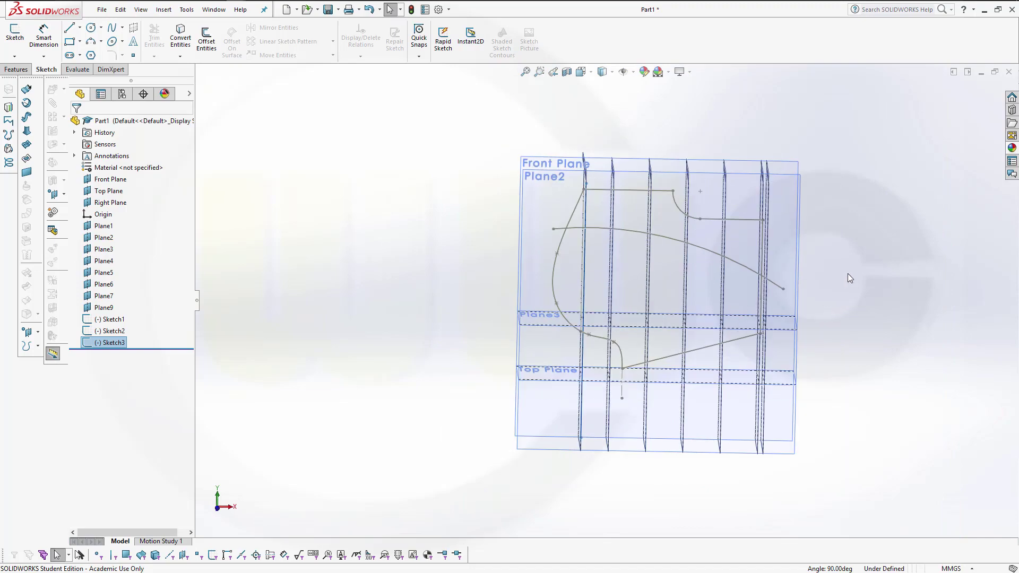
mouse_move(847, 274)
middle_mouse_down()
mouse_move(859, 282)
mouse_move(845, 269)
mouse_move(859, 263)
mouse_move(921, 278)
mouse_move(936, 304)
middle_mouse_up()
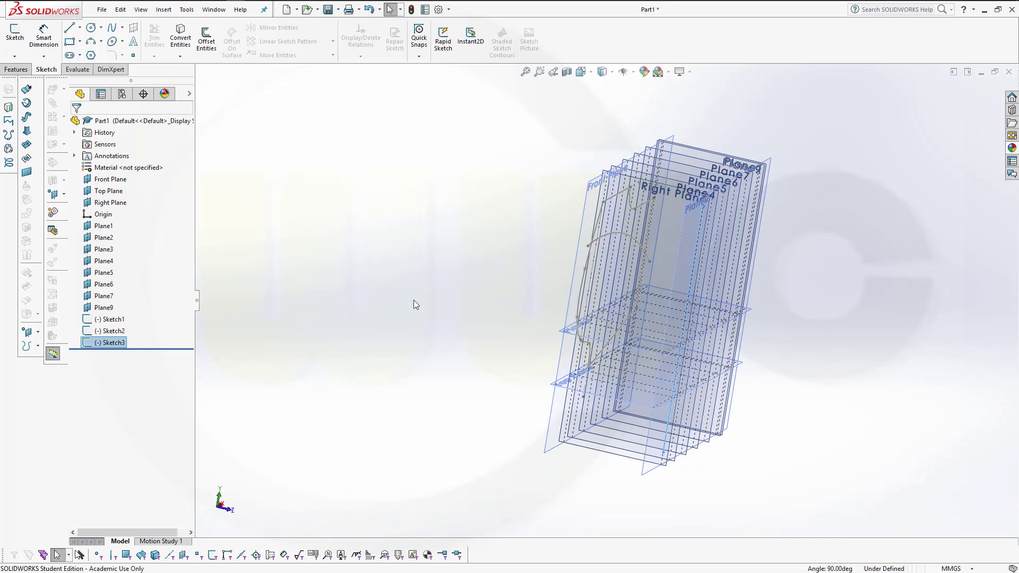
left_click(5, 38)
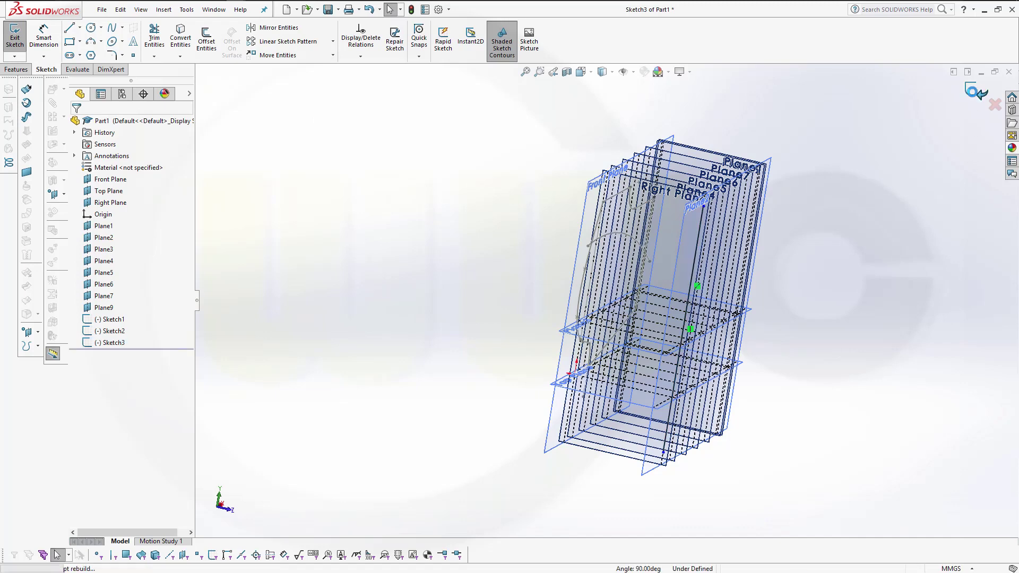
left_click(976, 94)
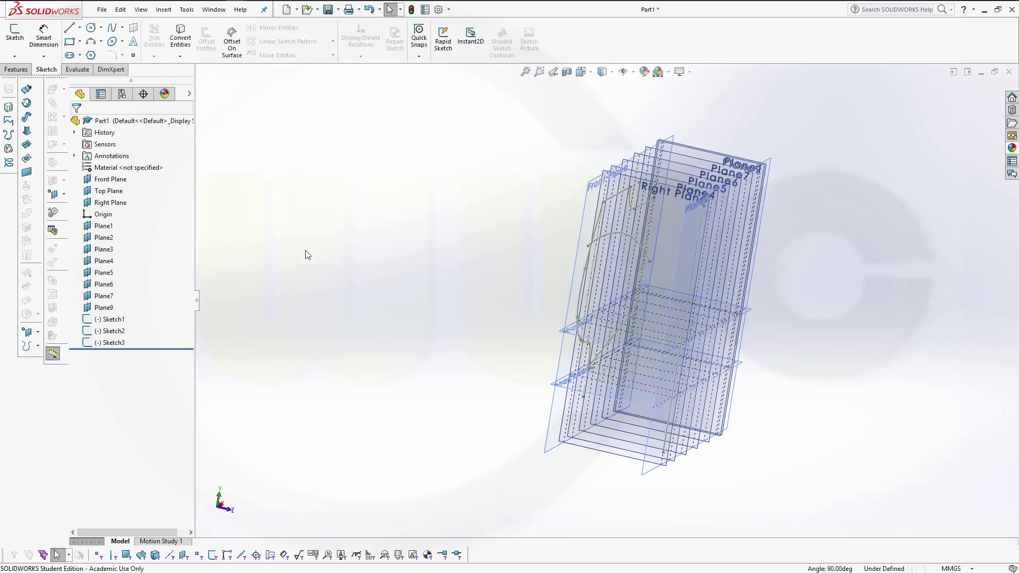
Start a new sketch on Right Plane and view it Normal To.
left_click(648, 181)
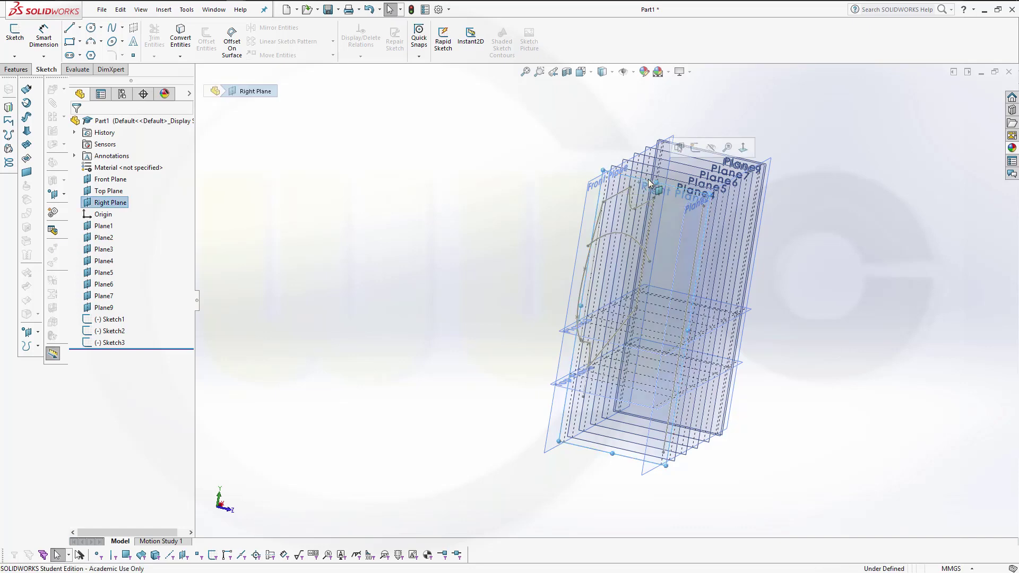
left_click(696, 148)
key("space")
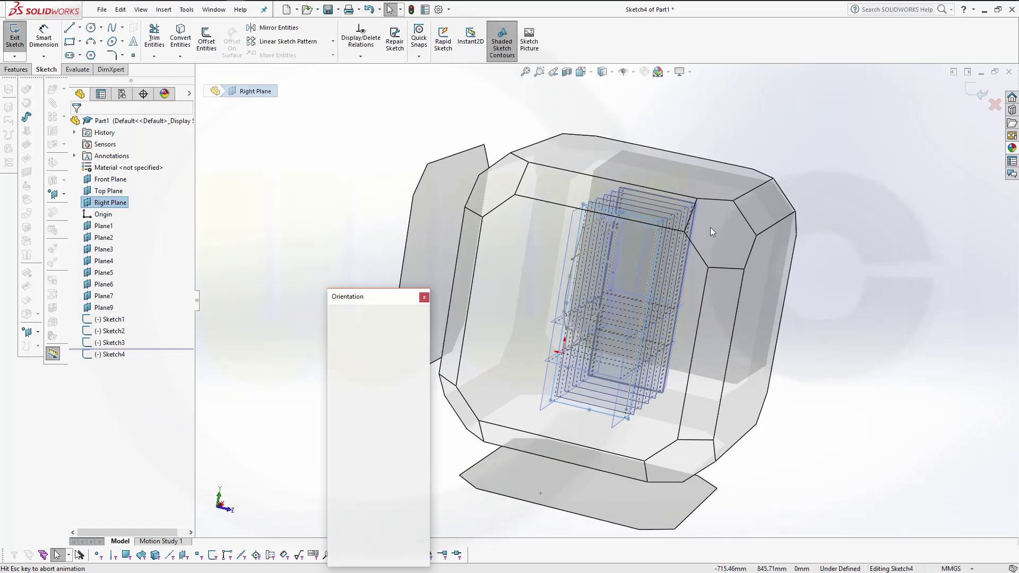
left_click(530, 329)
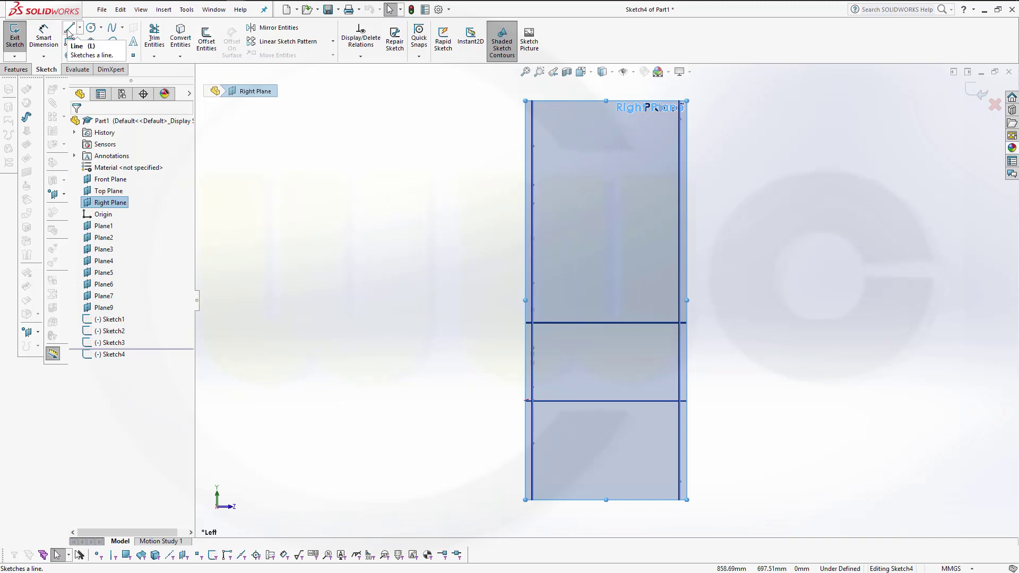
Draw a slanted line from the upper horizontal edge down past the lower edge.
left_click(68, 31)
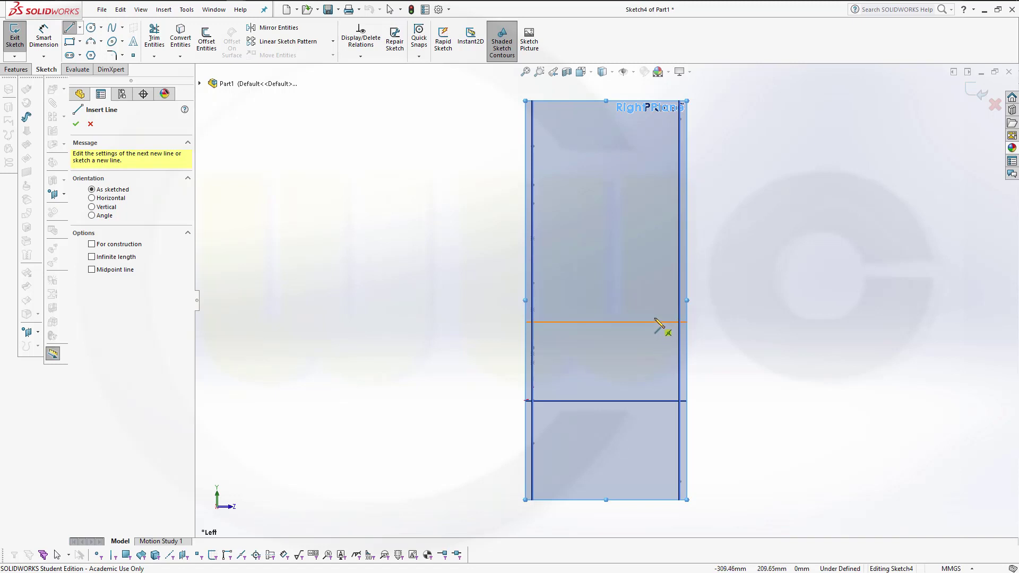
left_click(658, 322)
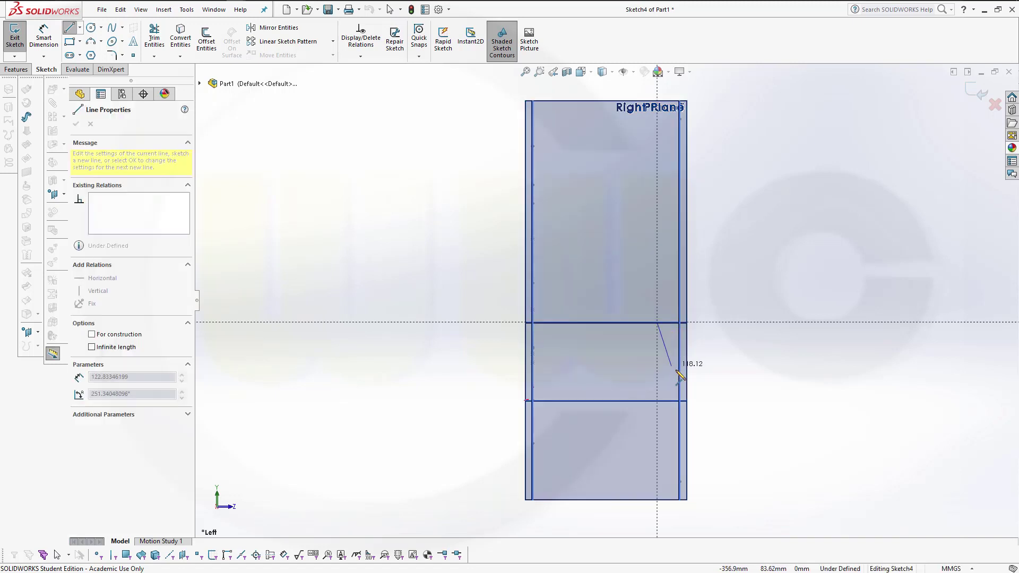
left_click(704, 441)
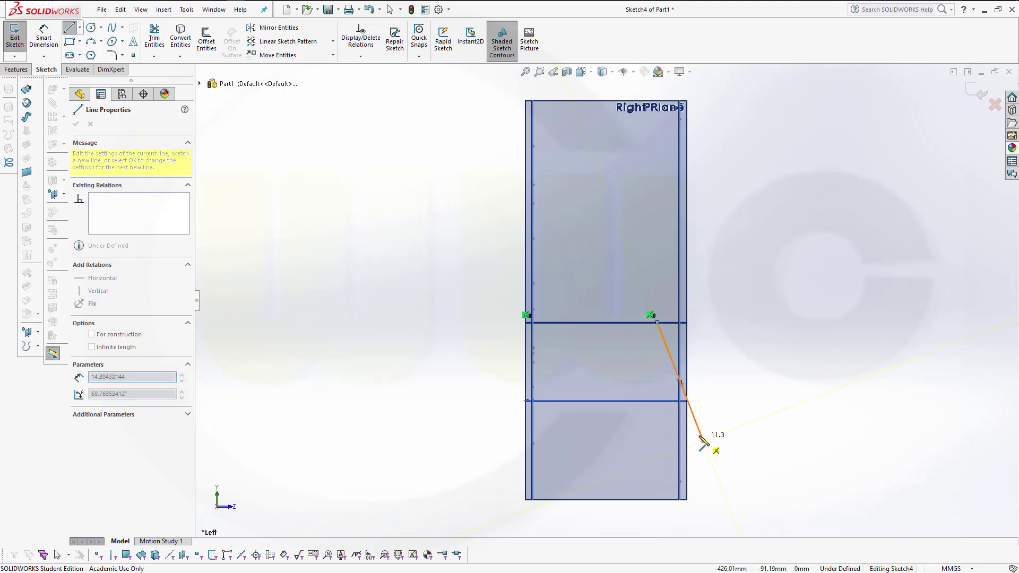
key("Escape")
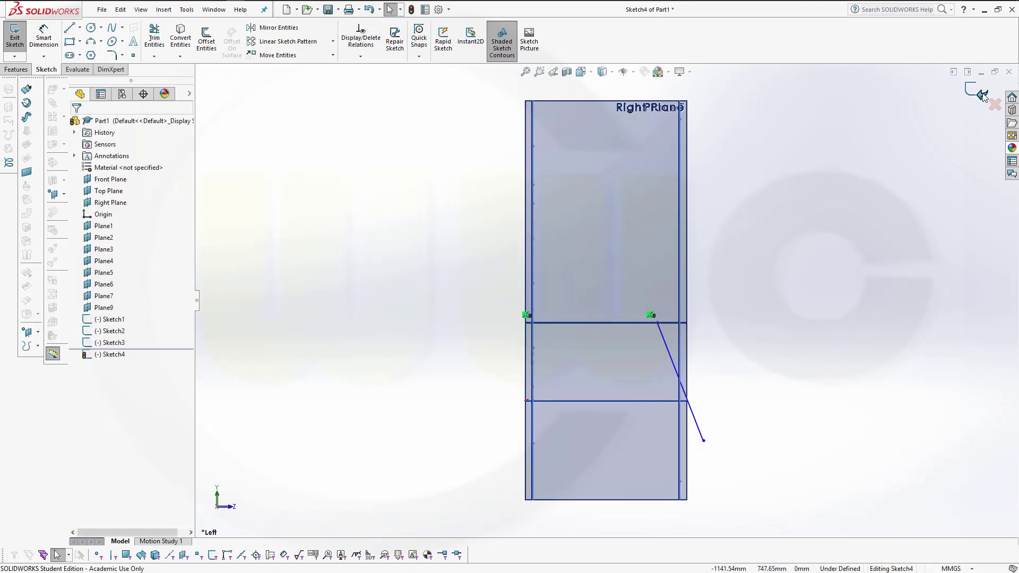
Exit Sketch4, orbit to an angled view, and start Sketch5 on Top Plane.
left_click(976, 94)
mouse_move(800, 269)
middle_mouse_down()
mouse_move(761, 261)
mouse_move(692, 281)
mouse_move(712, 286)
mouse_move(703, 257)
mouse_move(636, 248)
mouse_move(679, 250)
mouse_move(719, 282)
mouse_move(759, 292)
mouse_move(702, 256)
mouse_move(654, 268)
mouse_move(686, 265)
middle_mouse_up()
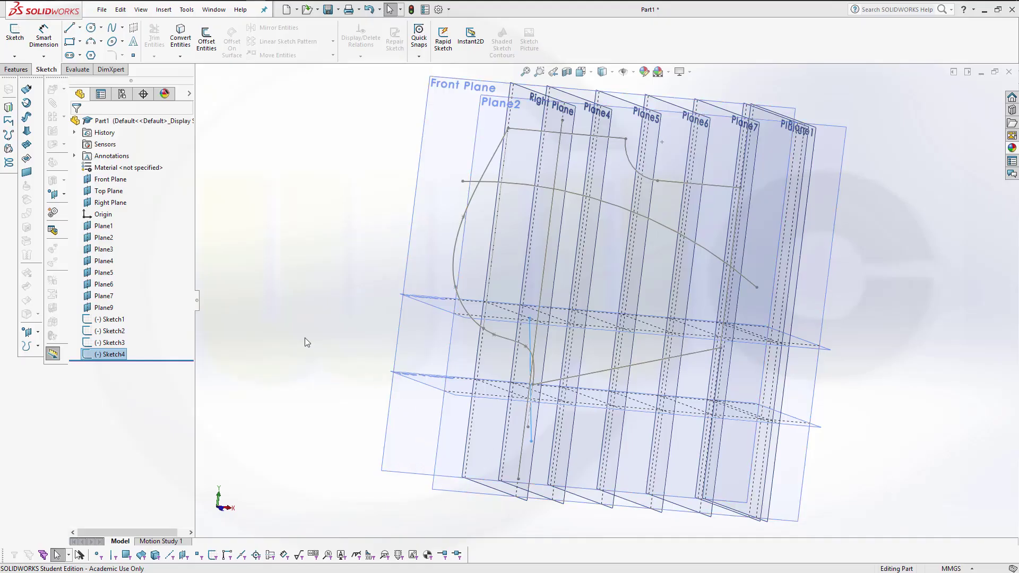
mouse_move(306, 342)
middle_mouse_down()
mouse_move(329, 346)
mouse_move(326, 368)
middle_mouse_up()
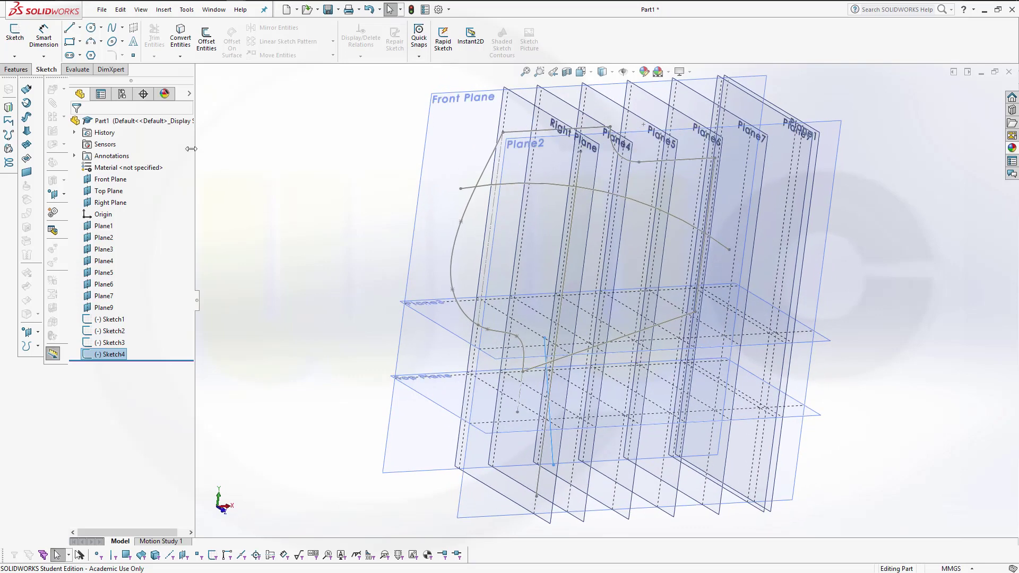
left_click(414, 395)
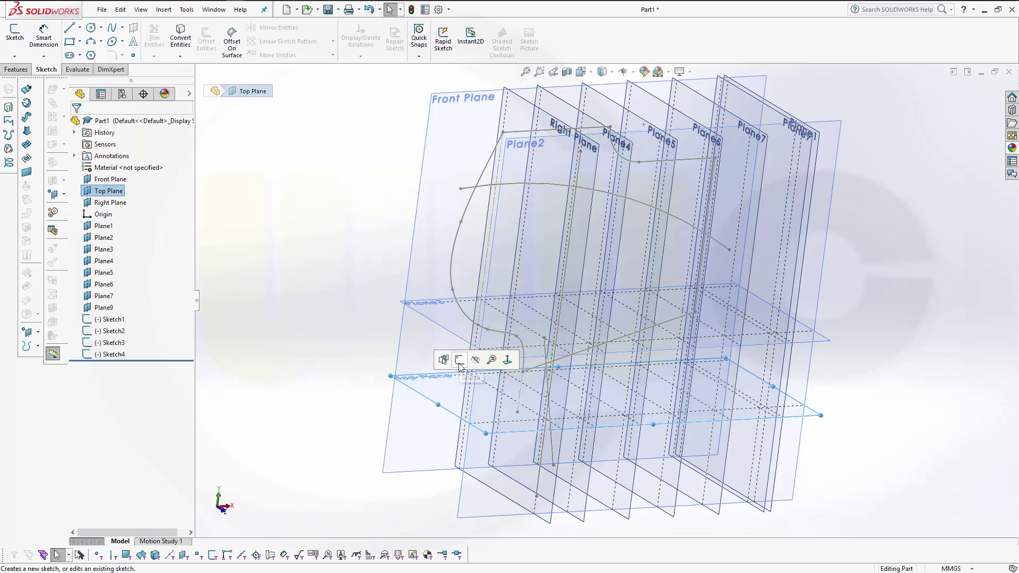
left_click(459, 363)
key("space")
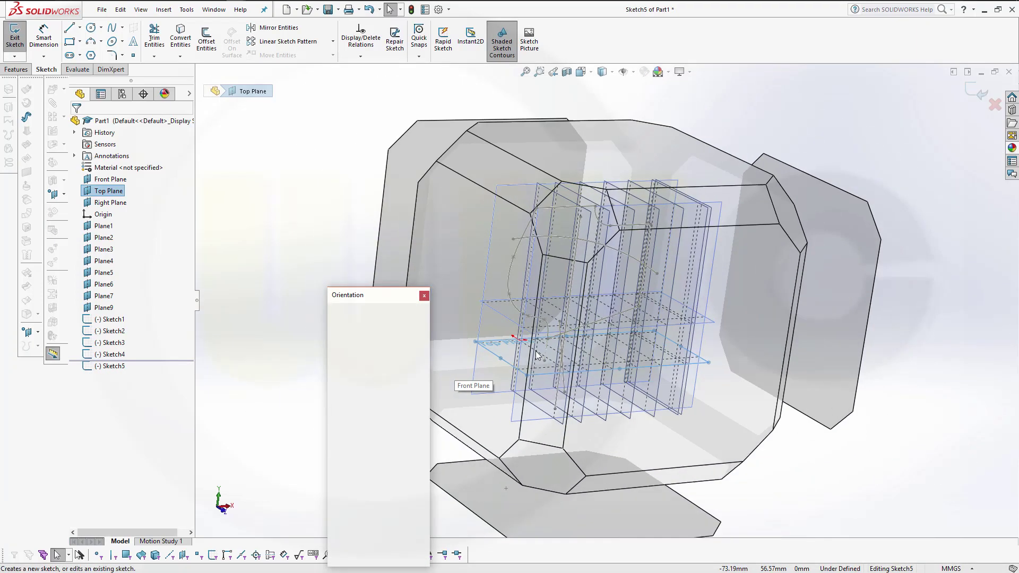
left_click(679, 207)
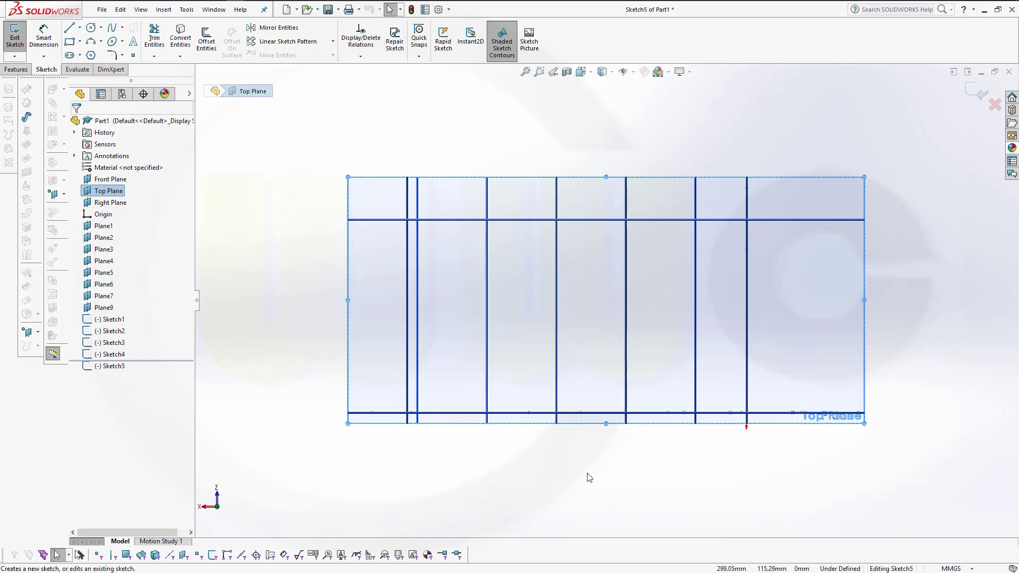
mouse_move(569, 481)
middle_mouse_down()
mouse_move(548, 482)
mouse_move(557, 491)
mouse_move(552, 474)
mouse_move(575, 473)
mouse_move(543, 471)
mouse_move(482, 476)
mouse_move(557, 490)
mouse_move(444, 475)
mouse_move(214, 499)
mouse_move(457, 493)
mouse_move(559, 246)
middle_mouse_up()
mouse_move(525, 569)
middle_mouse_down()
mouse_move(496, 519)
mouse_move(524, 533)
mouse_move(586, 494)
middle_mouse_up()
middle_click_drag(614, 387, 612, 414)
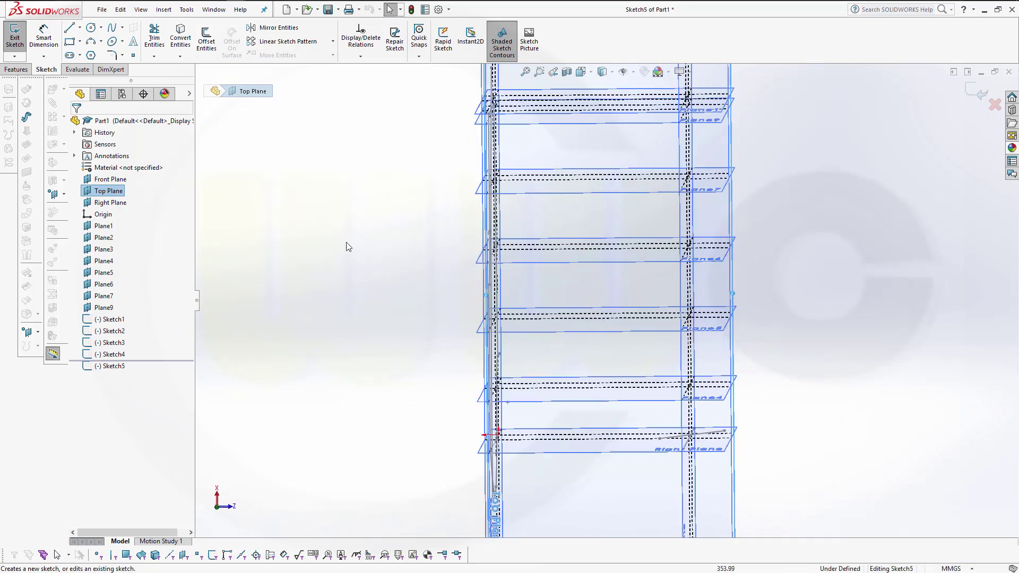
Draw a tall corner rectangle to the right of the planes.
left_click(69, 41)
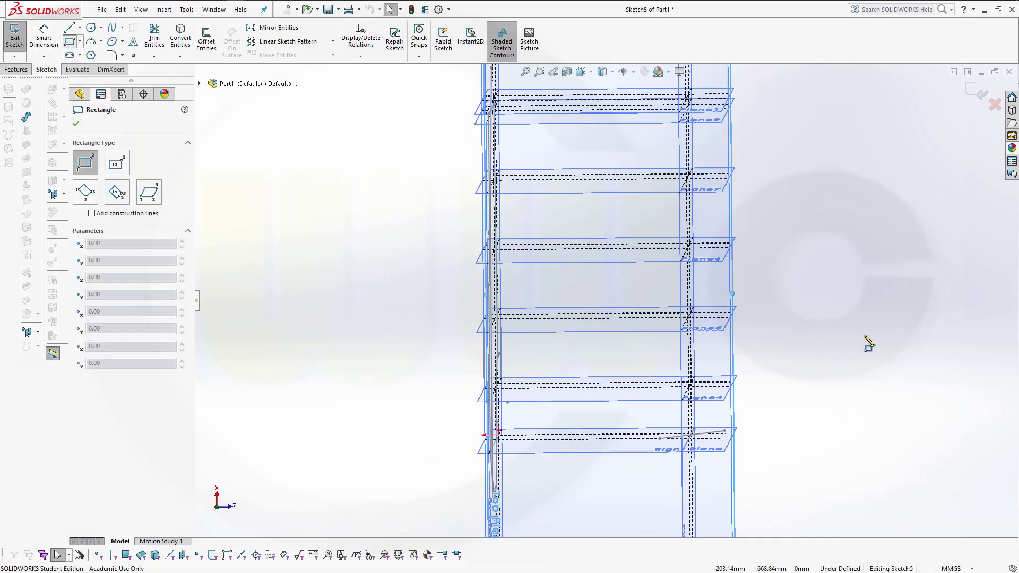
left_click_drag(785, 305, 824, 405)
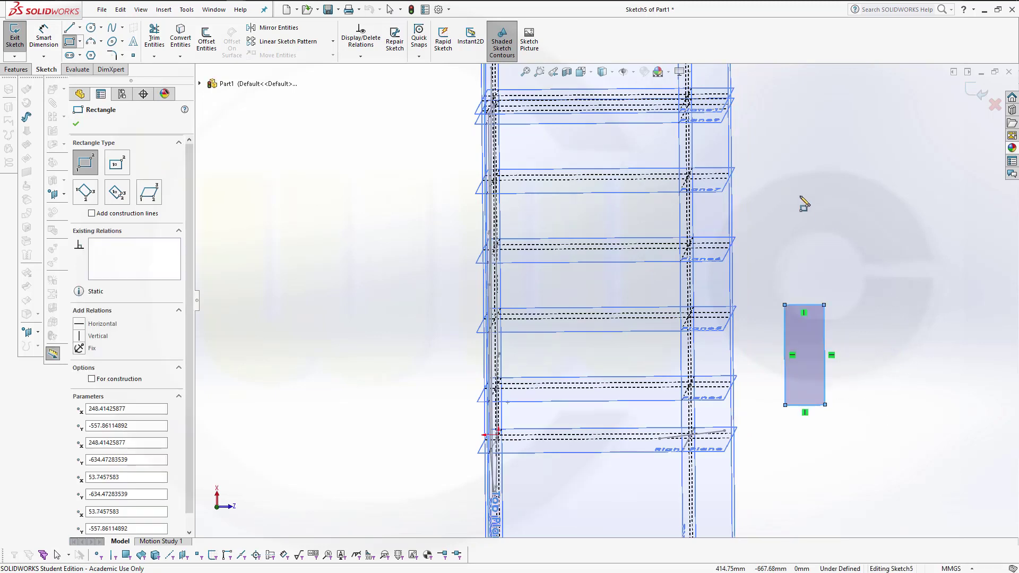
key("Escape")
left_click_drag(771, 285, 843, 432)
left_click(866, 225)
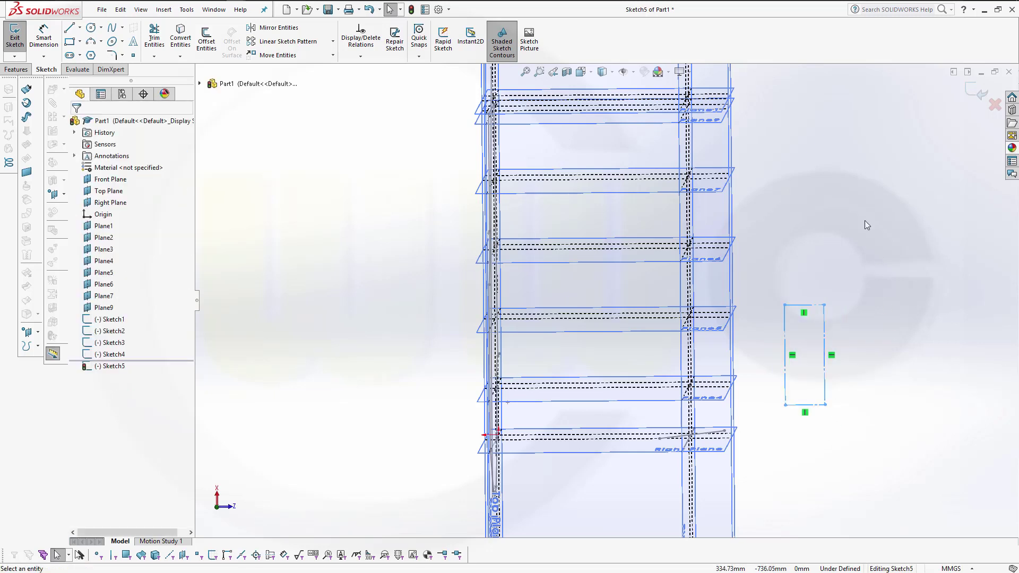
Dimension the rectangle 135 mm tall and 20 mm wide.
left_click(38, 44)
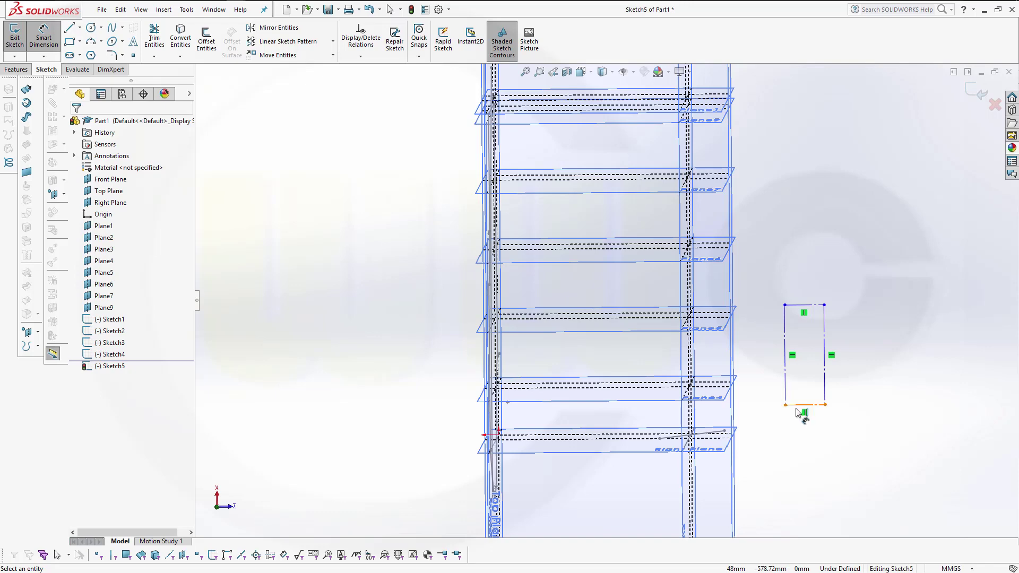
left_click(796, 409)
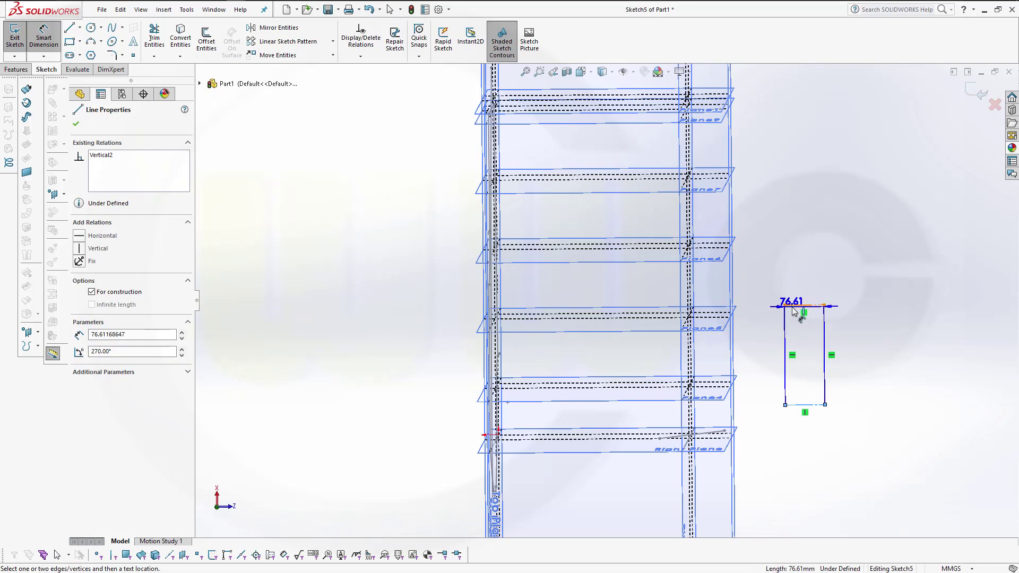
left_click(907, 371)
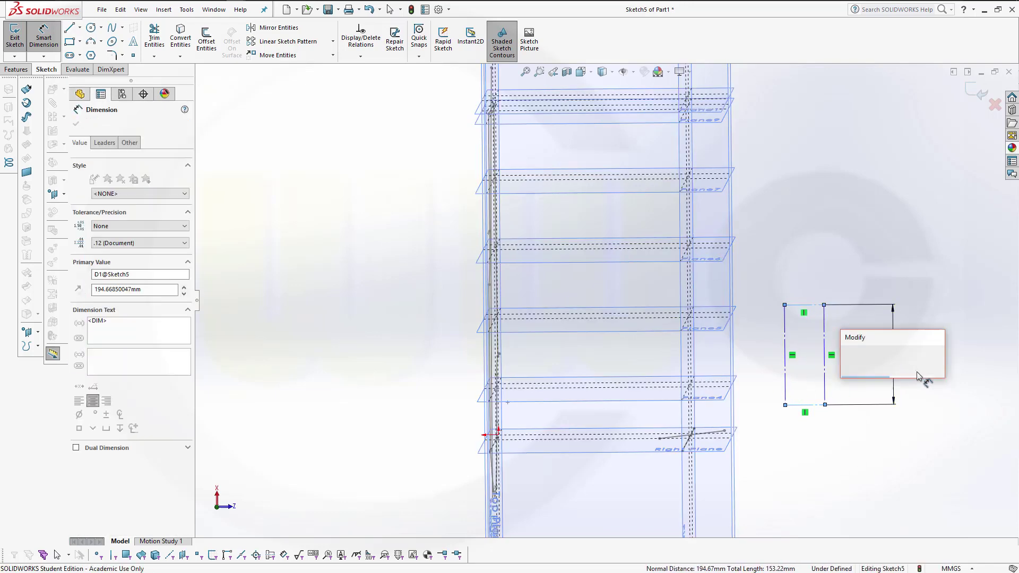
type("135")
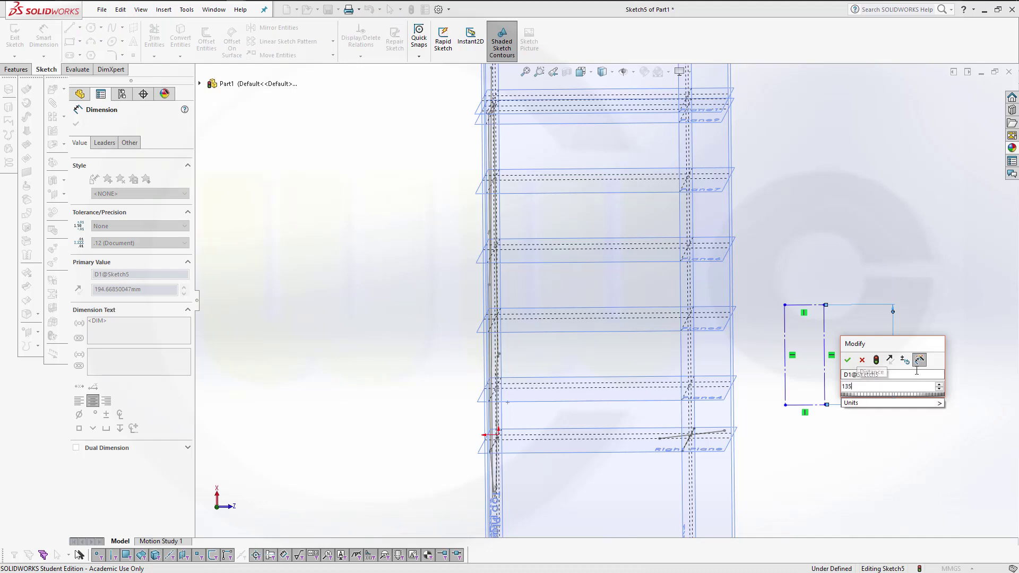
key("Return")
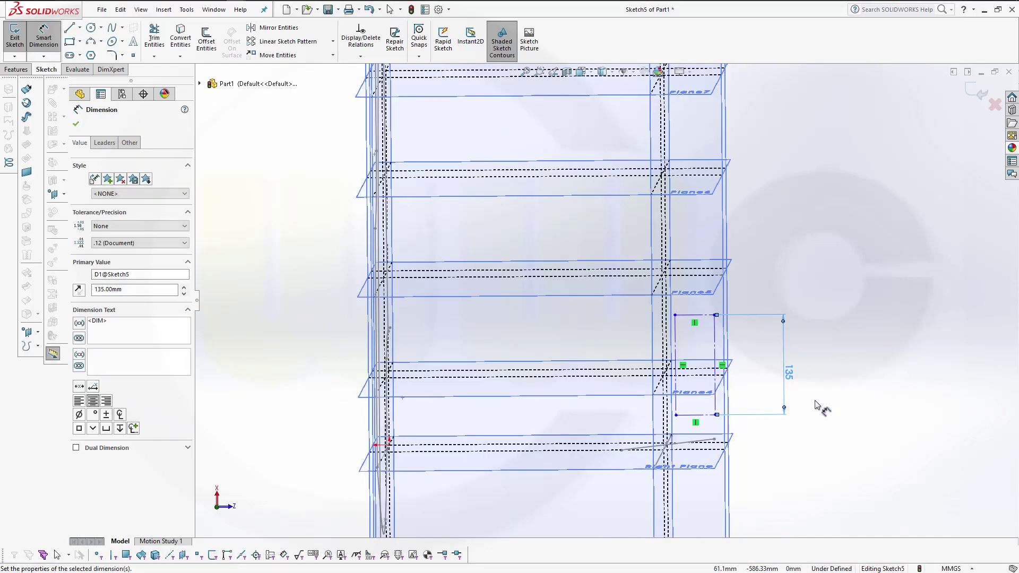
left_click(676, 413)
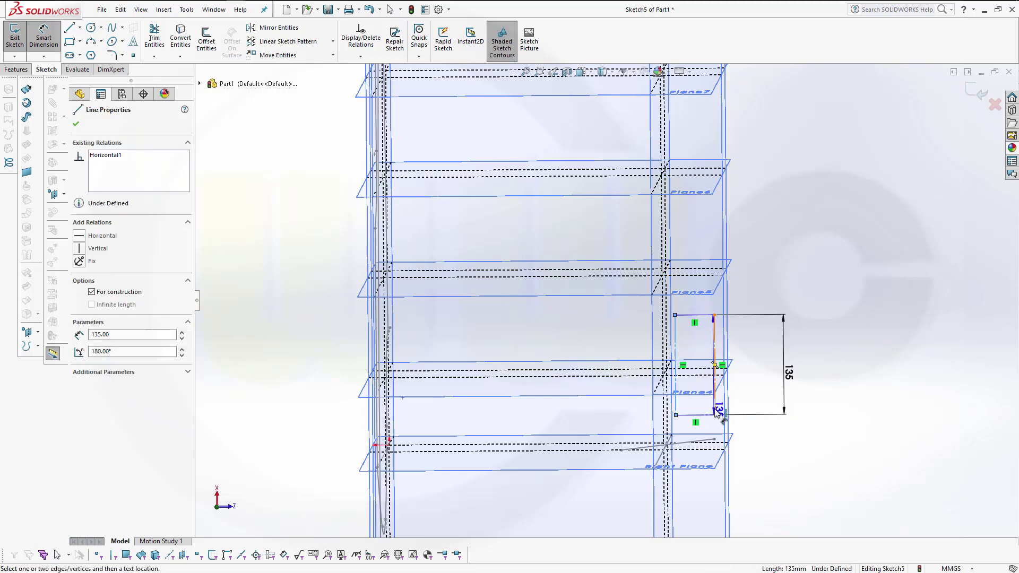
left_click(714, 409)
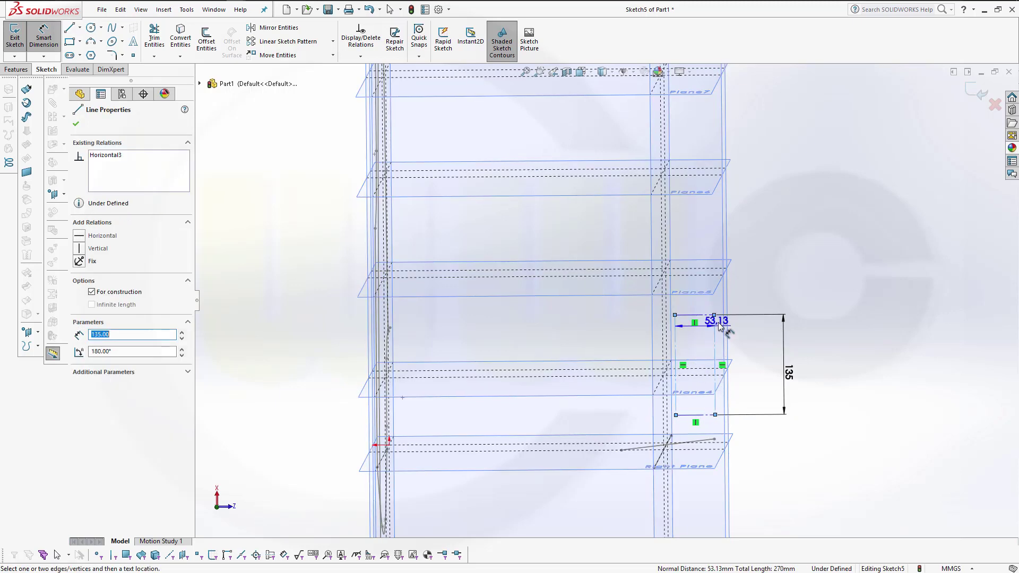
left_click(769, 287)
type("2")
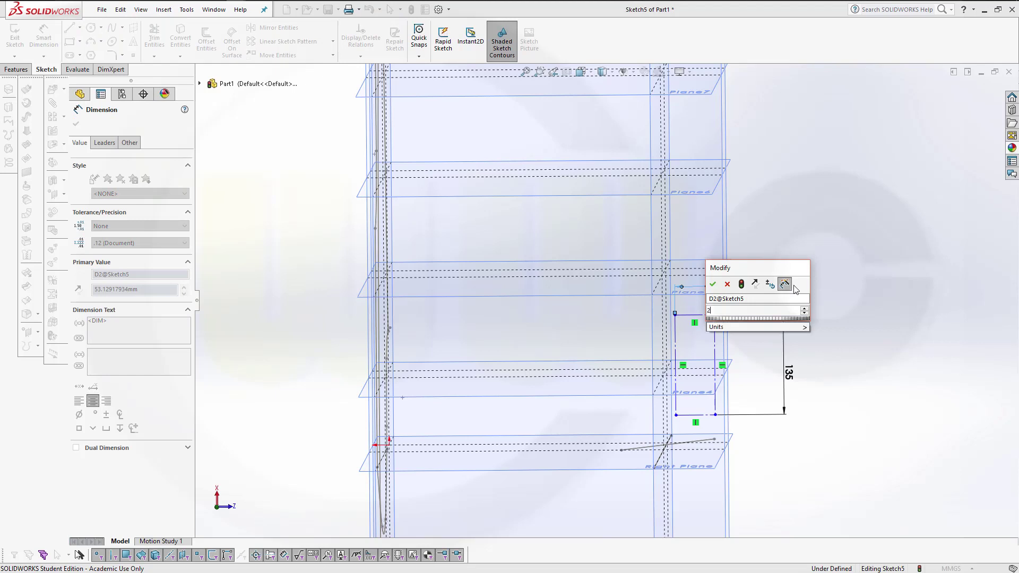
type("0")
key("Return")
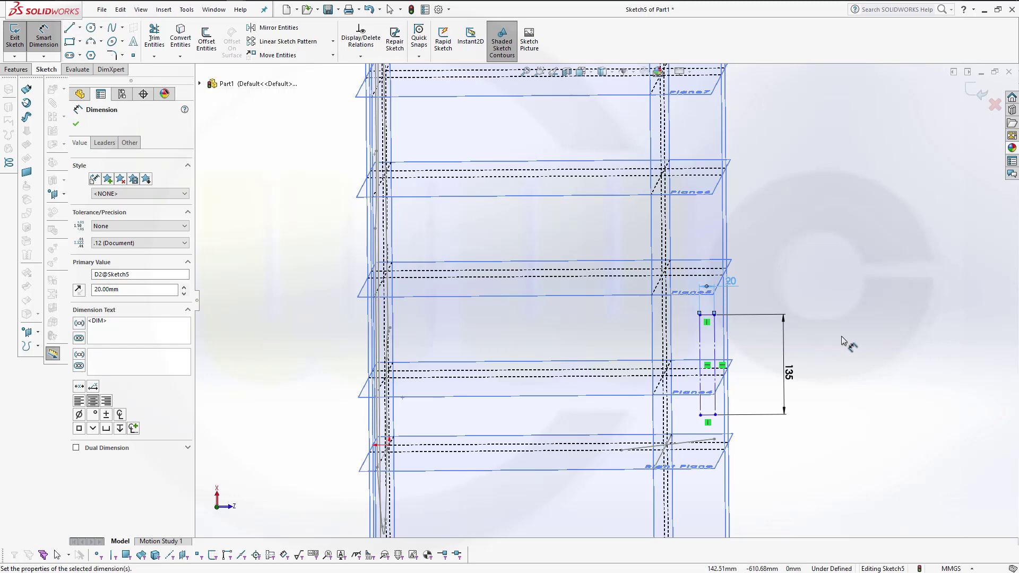
Move the dimensioned rectangle to the right and zoom in on it.
key("Escape")
left_click_drag(716, 411, 822, 419)
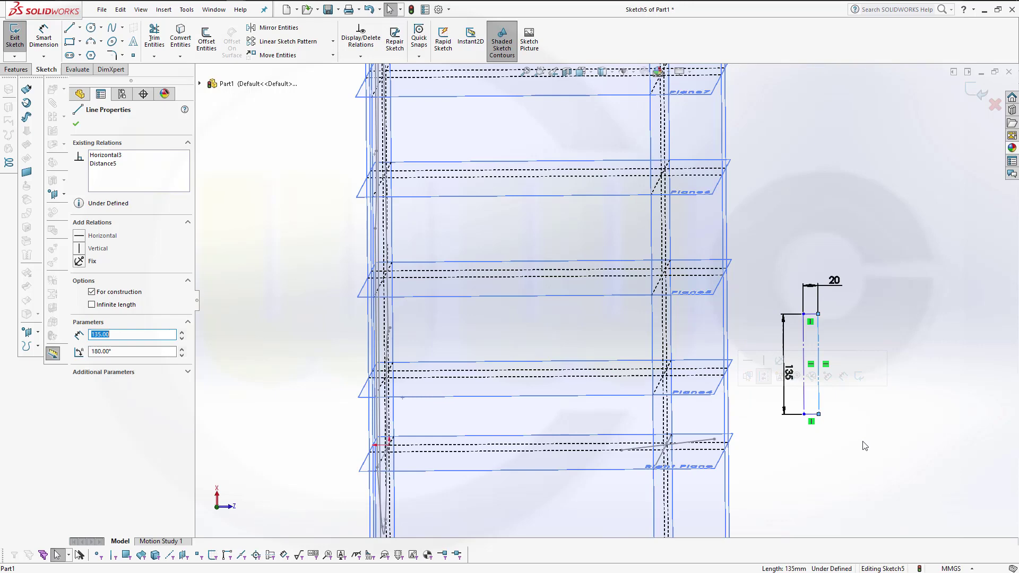
scroll(865, 446, "down", 4)
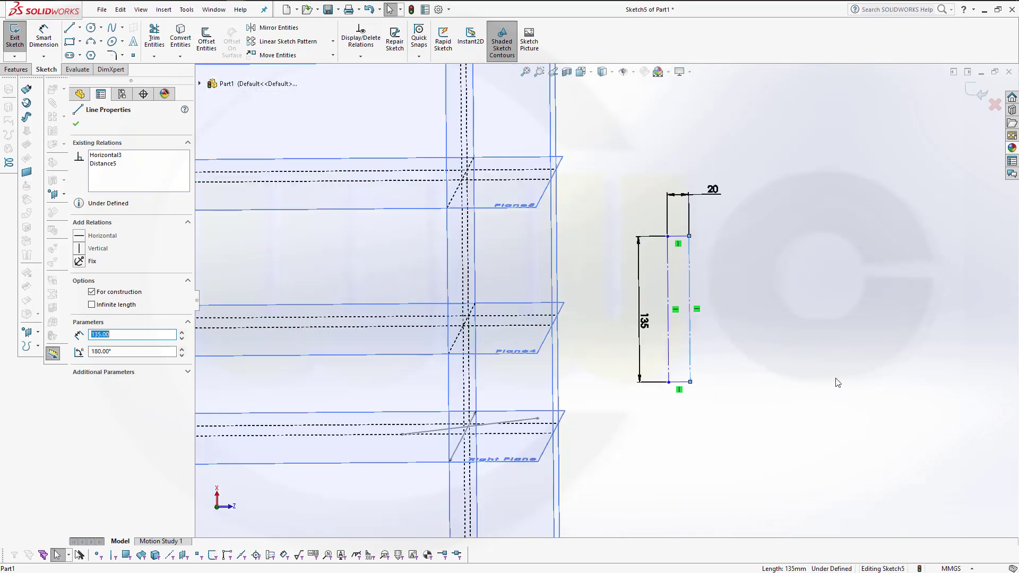
Draw a short vertical line up from the rectangle's bottom-right corner and delete the stray line.
left_click(69, 28)
left_click(691, 381)
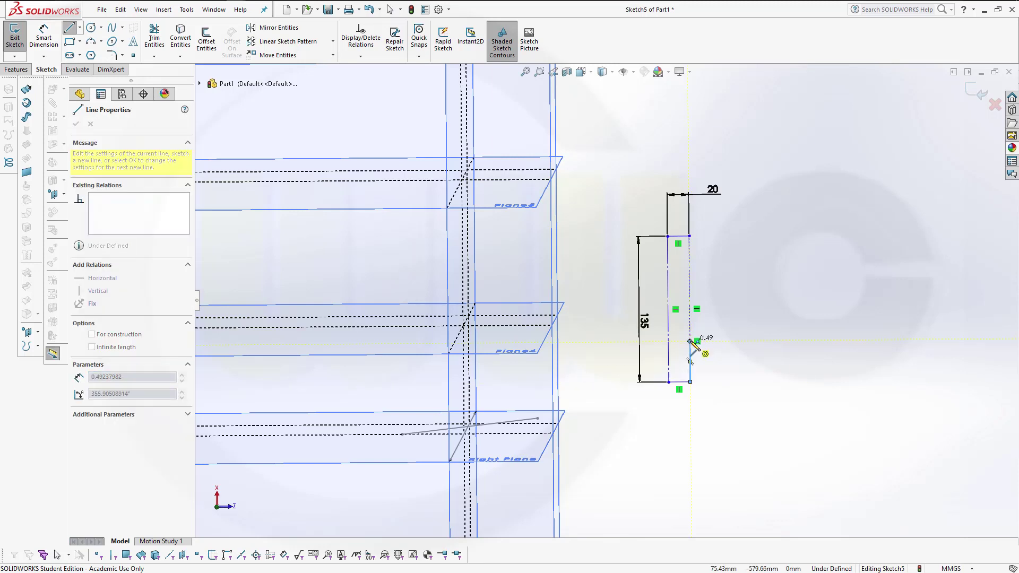
left_click(681, 314)
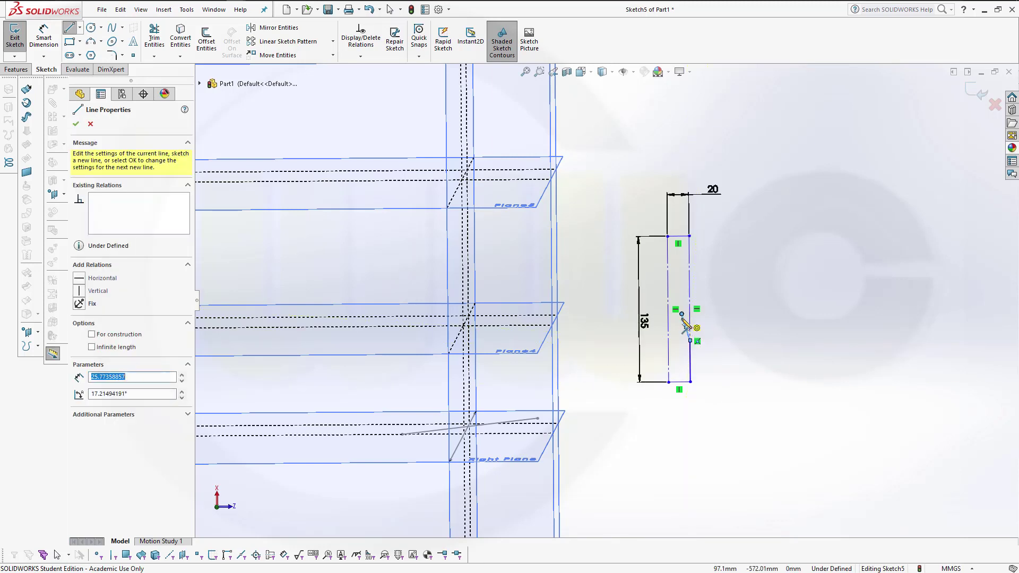
key("Escape")
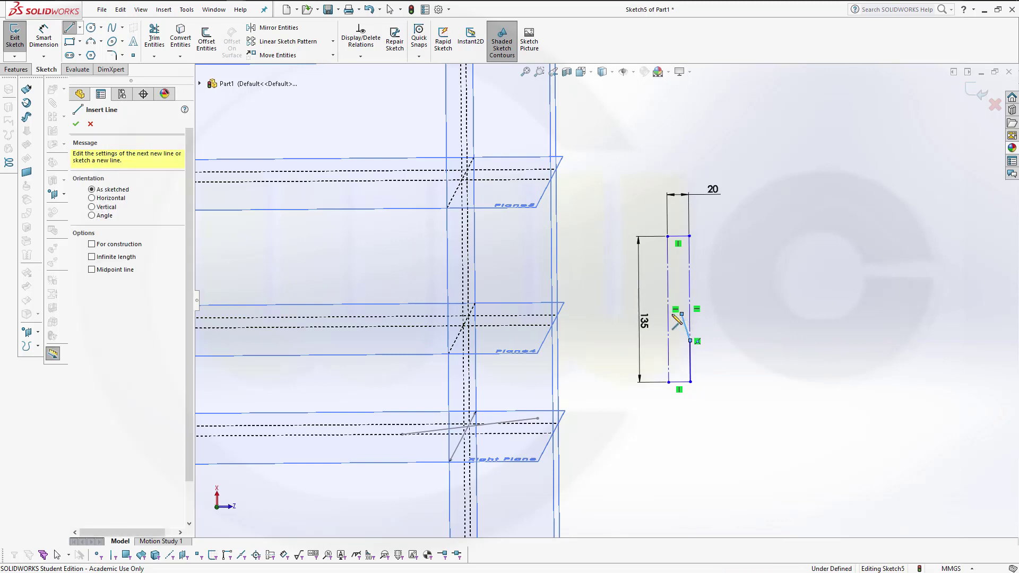
key("Escape")
left_click(686, 327)
key("Delete")
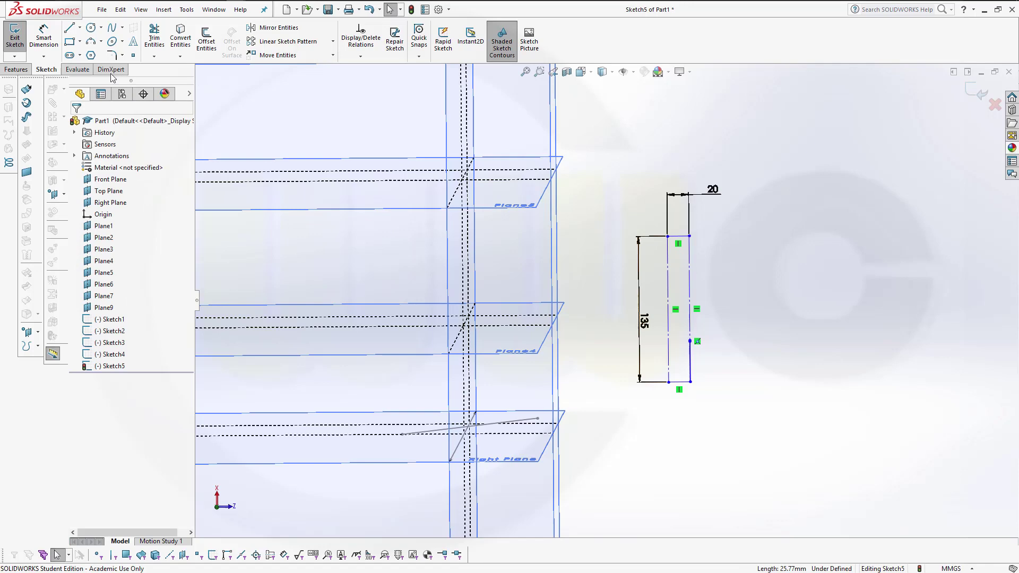
Draw two joined three-point arcs forming an S-curve up to the rectangle's top-left corner.
left_click(92, 41)
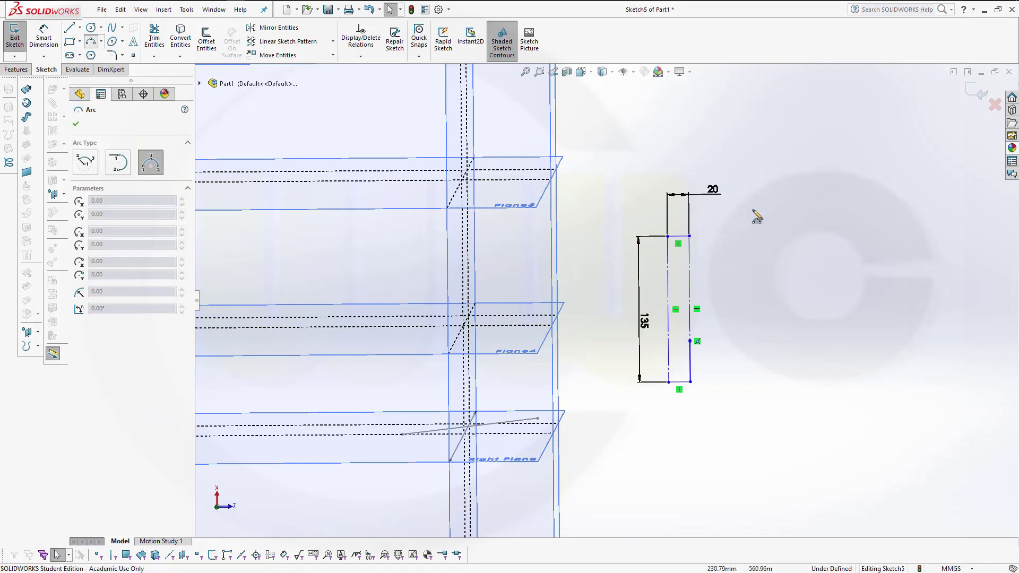
left_click(690, 341)
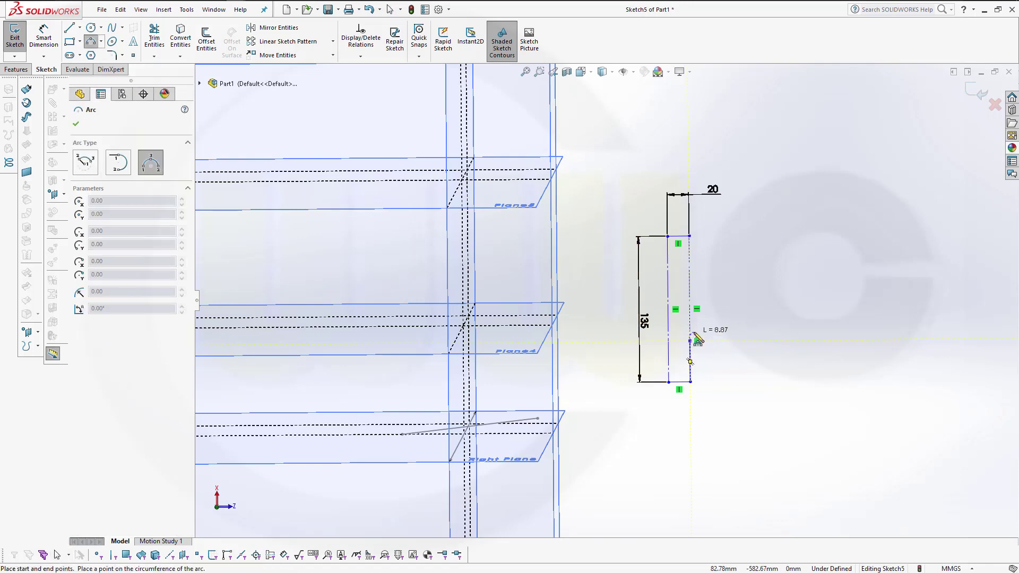
scroll(693, 336, "up", 2)
scroll(607, 332, "down", 5)
scroll(585, 276, "down", 2)
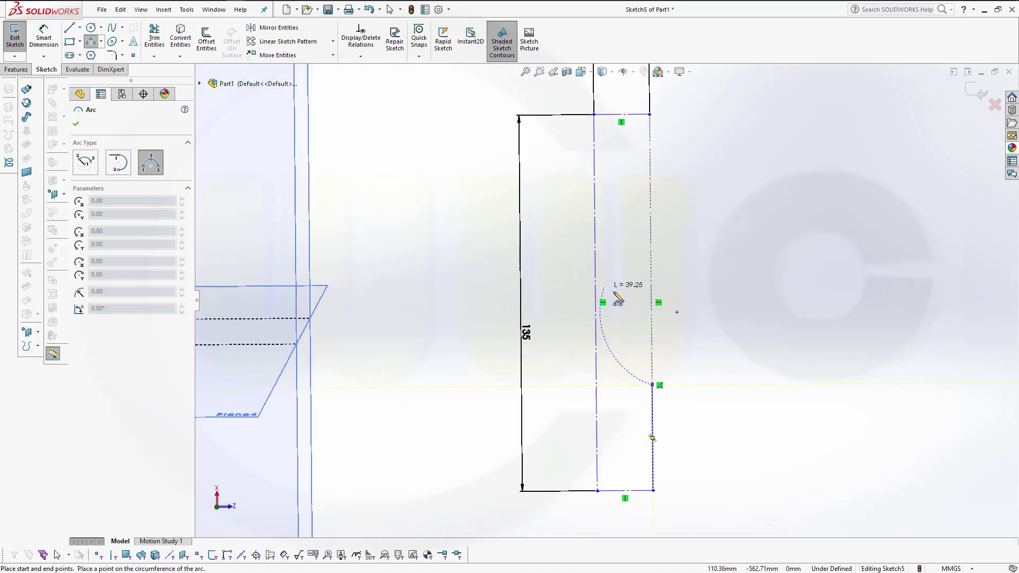
left_click(621, 255)
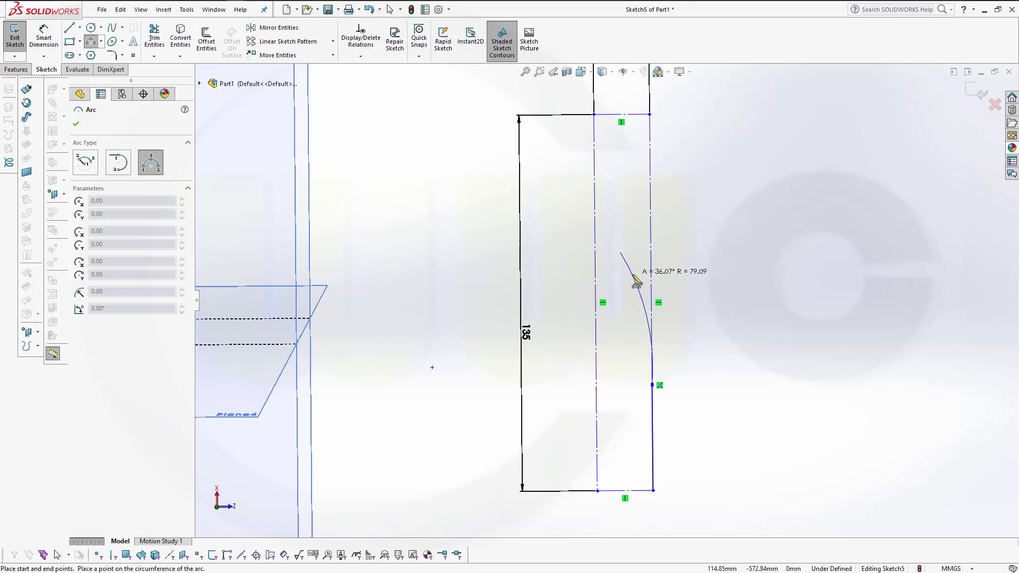
left_click(634, 283)
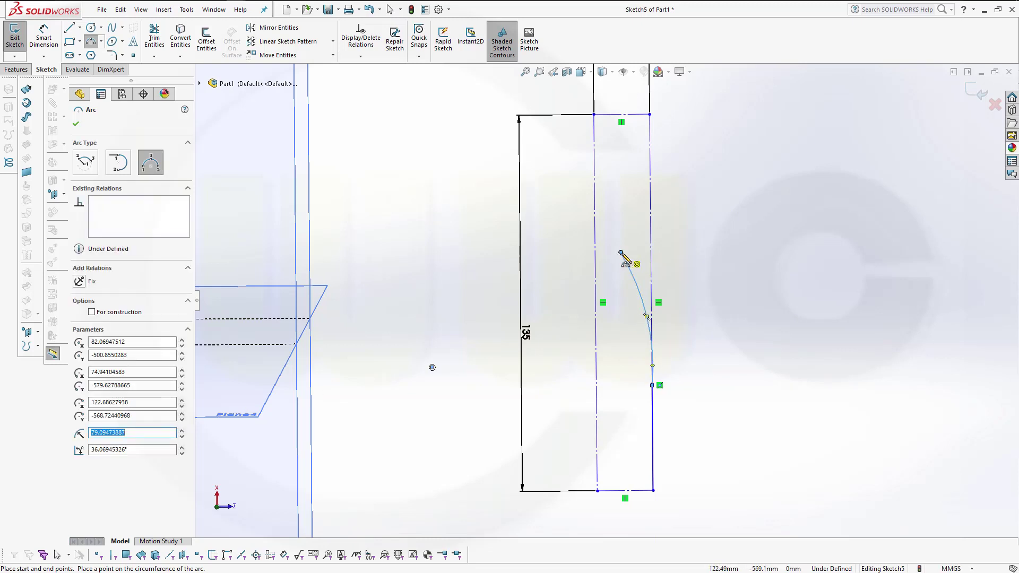
left_click(622, 254)
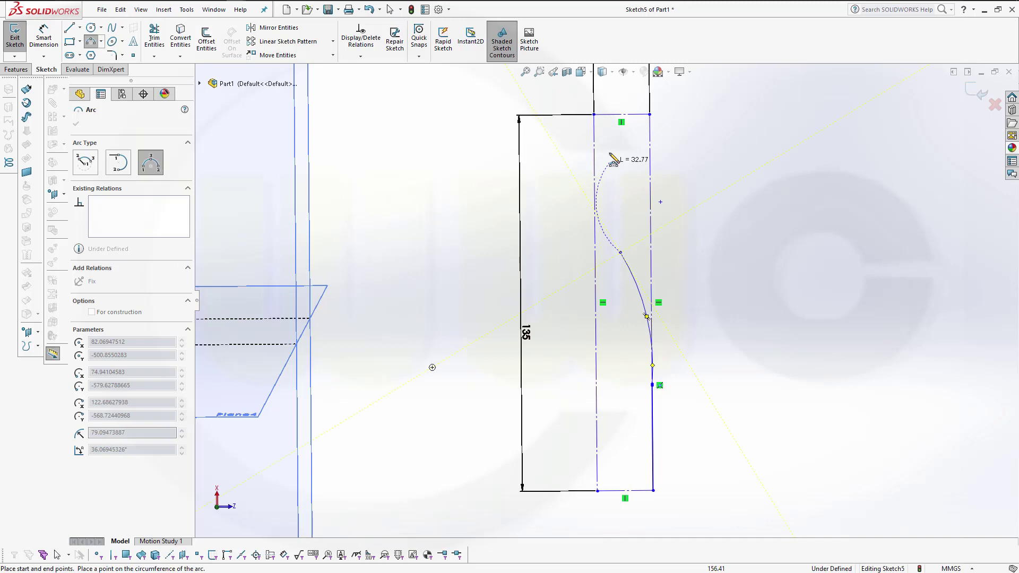
left_click(594, 115)
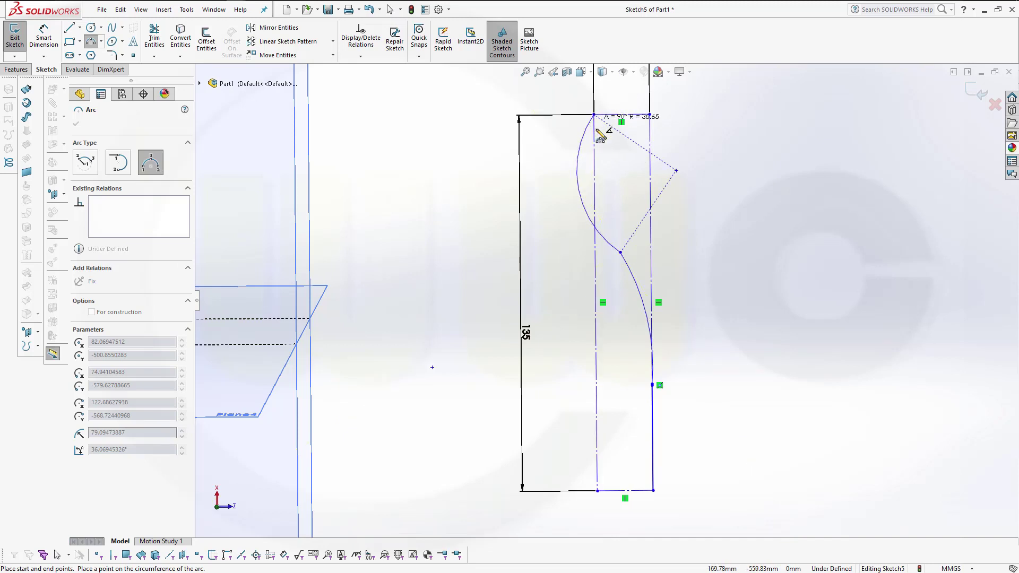
left_click(595, 161)
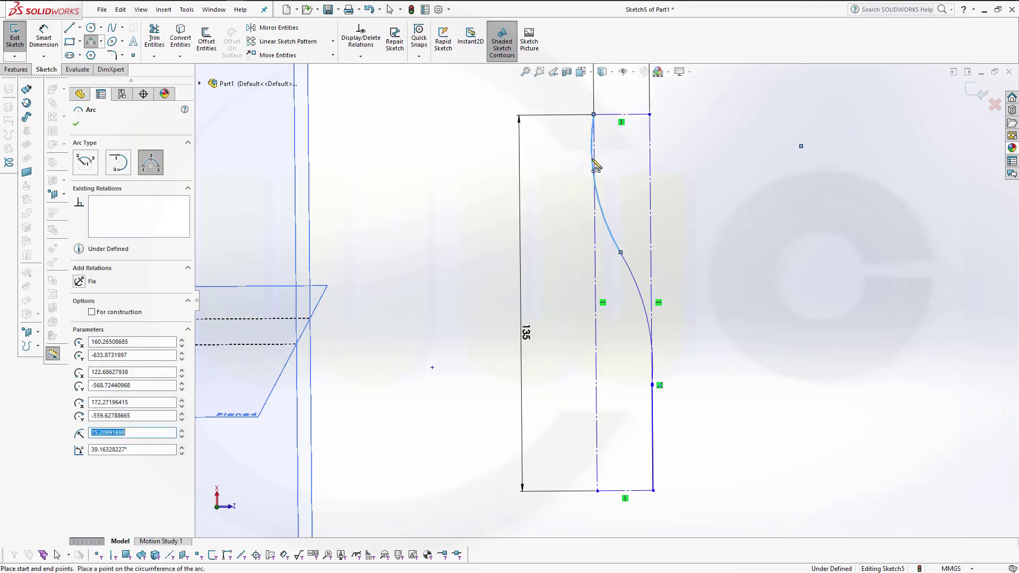
key("Escape")
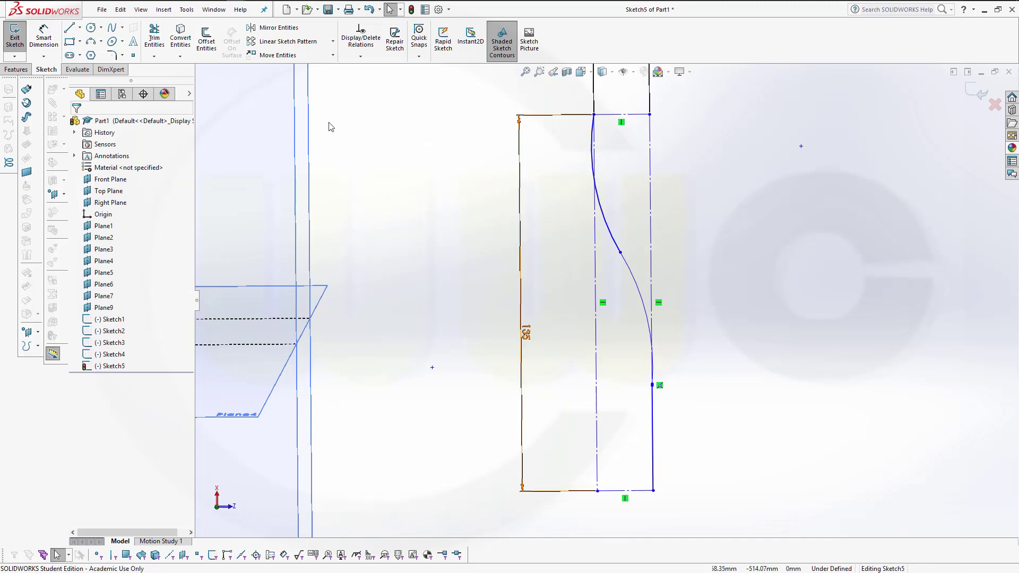
Dimension the short vertical line at the rectangle's bottom-right to 25 mm.
left_click(43, 45)
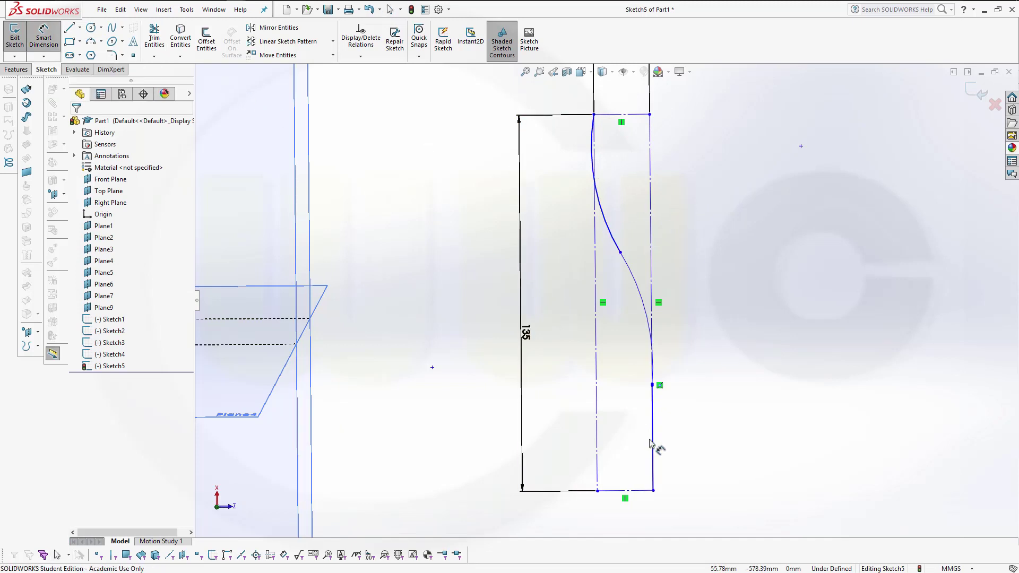
left_click(654, 447)
left_click(711, 447)
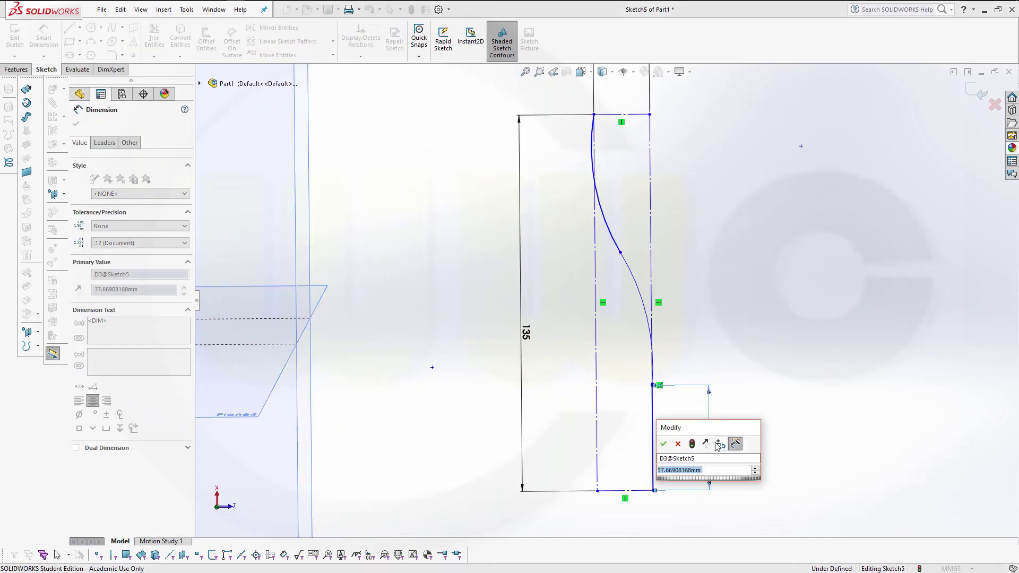
type("25")
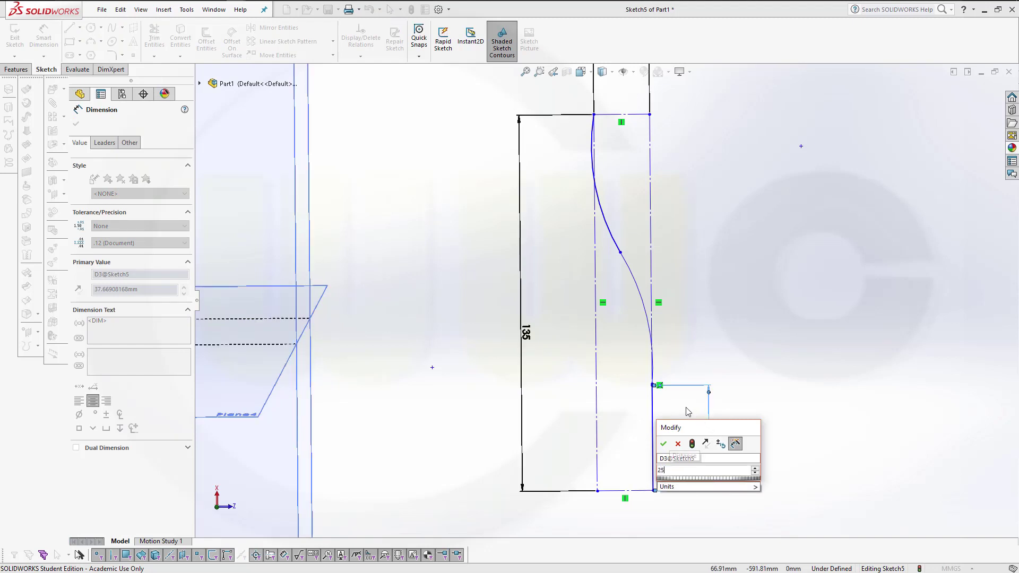
key("Return")
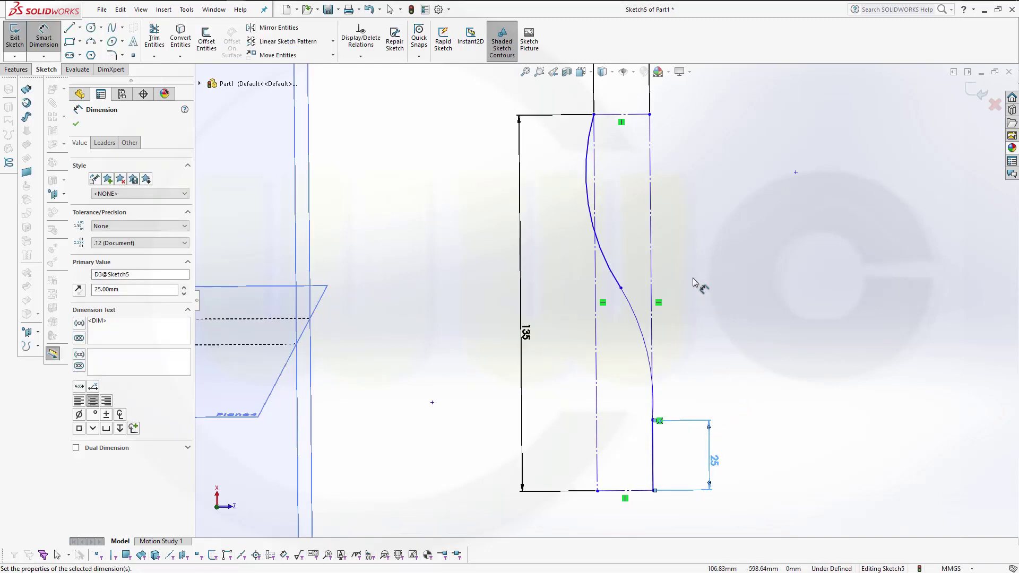
Make the lower arc tangent to the short vertical line.
key("Escape")
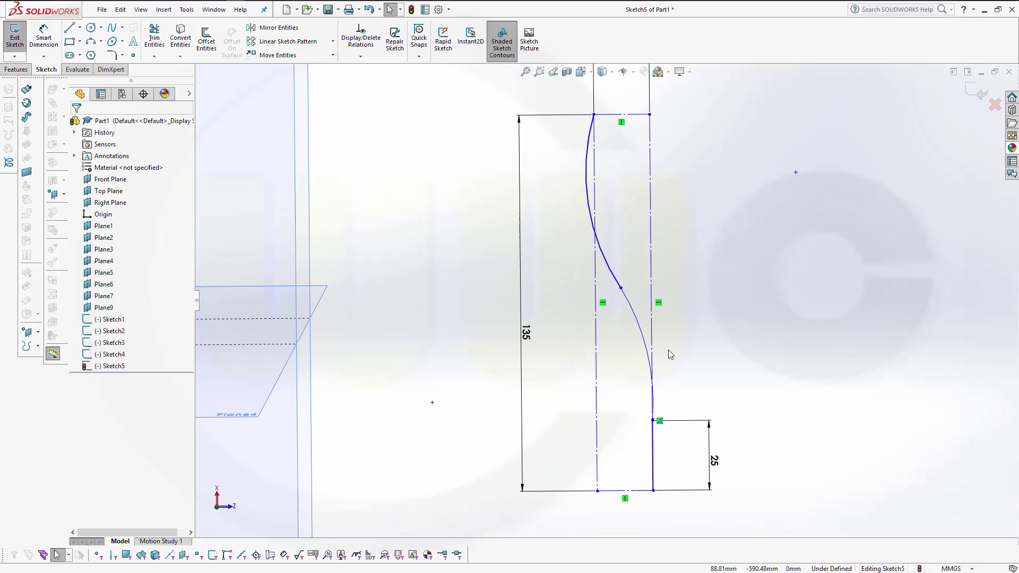
left_click(649, 357)
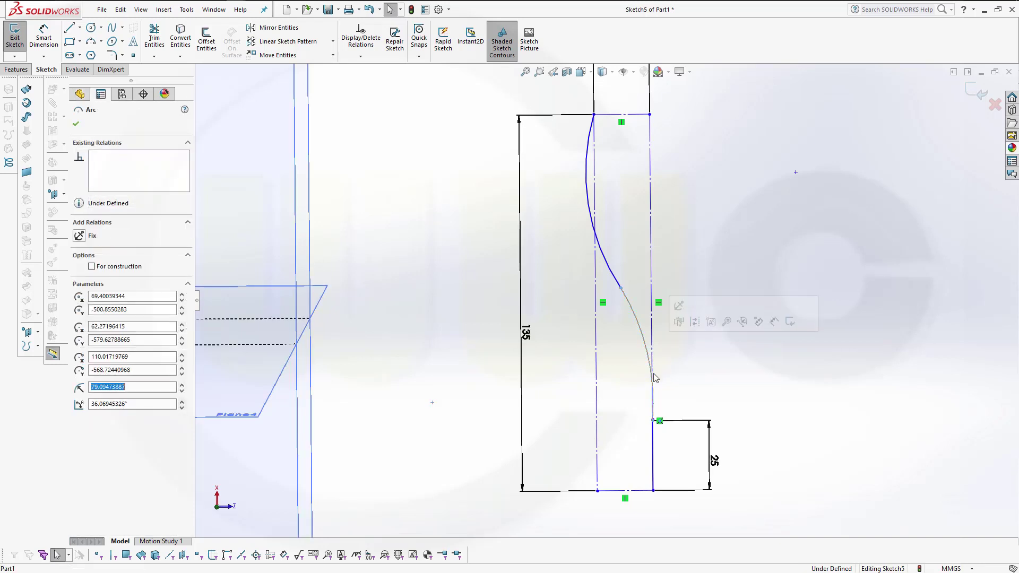
left_click(653, 450, "ctrl")
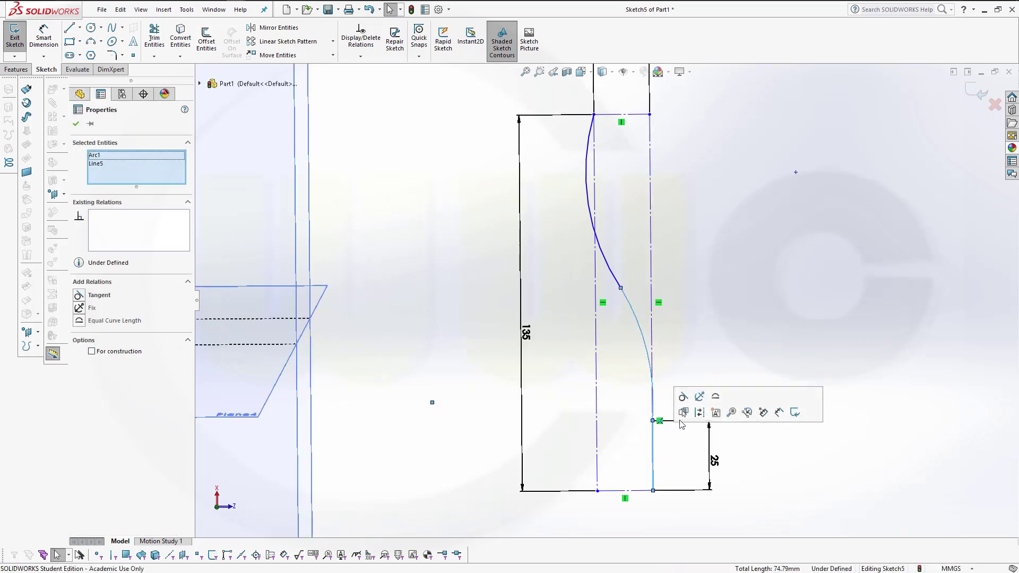
left_click(683, 397)
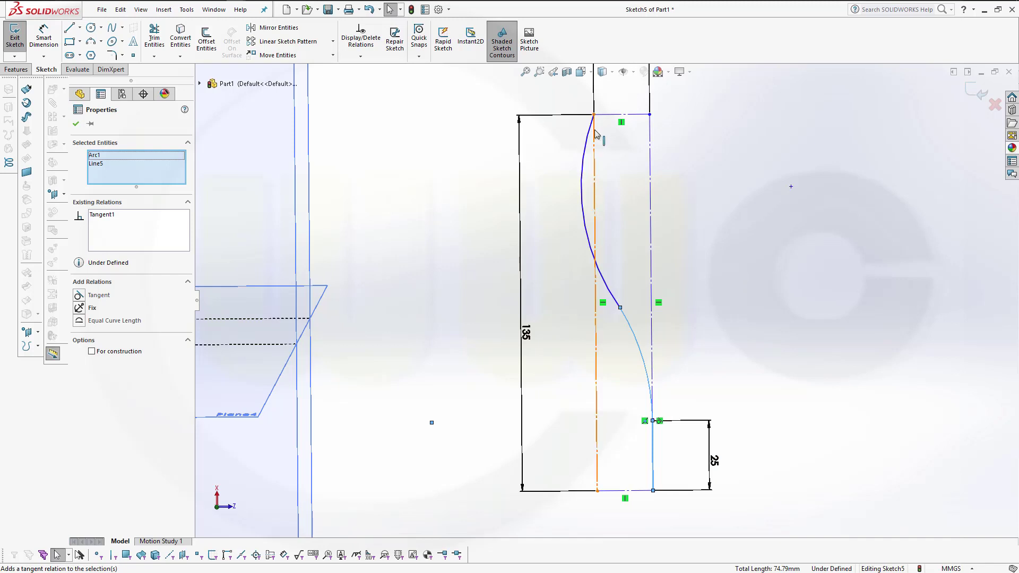
Make the upper arc tangent to the rectangle's left edge.
left_click(598, 149)
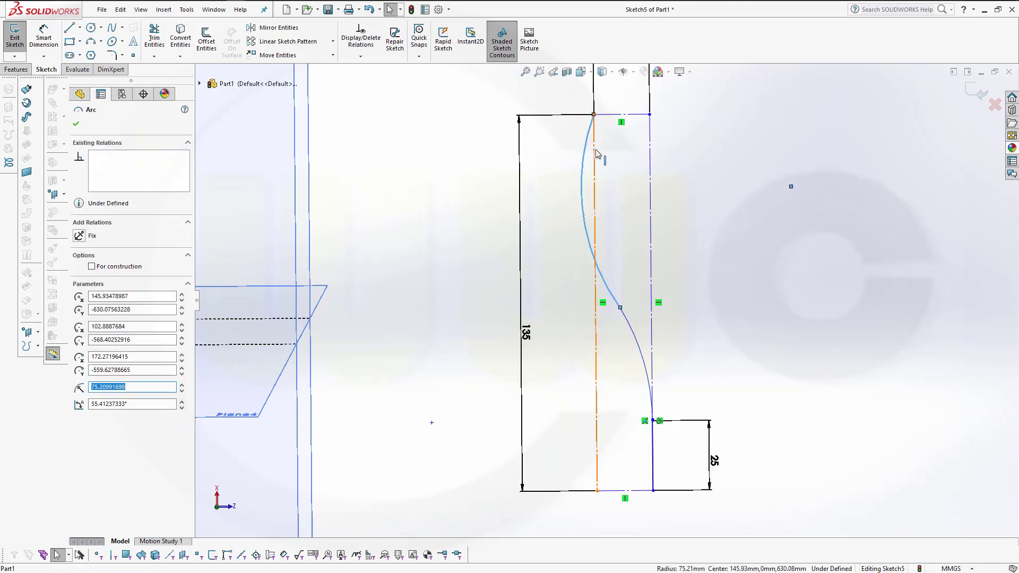
left_click(596, 152, "ctrl")
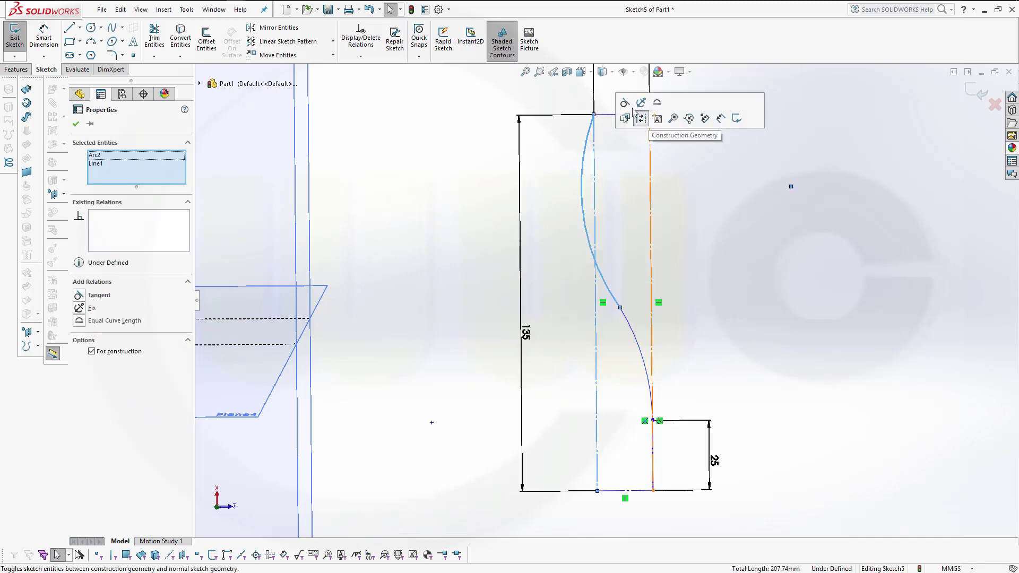
left_click(625, 103)
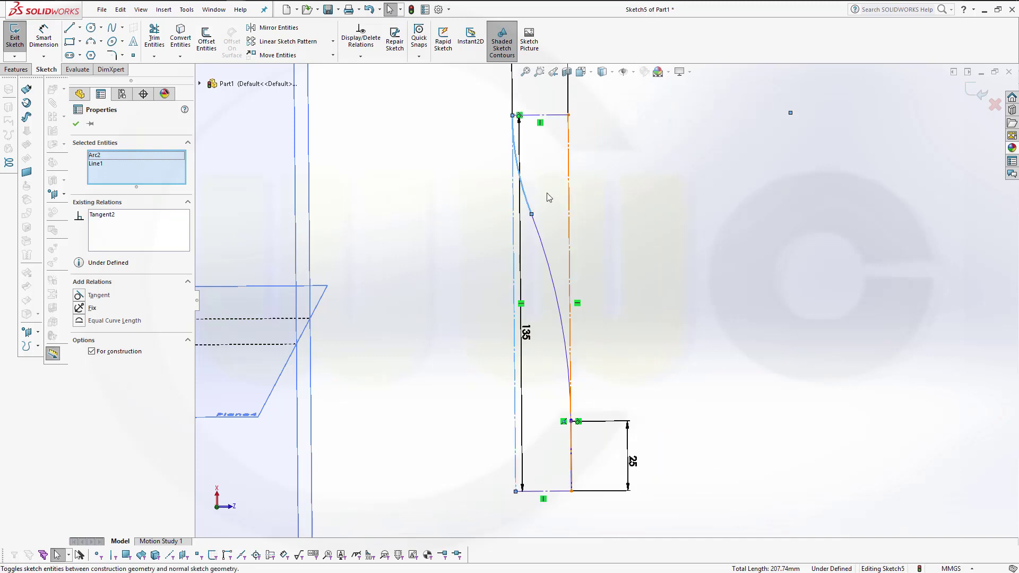
Make the two arcs tangent to each other at their junction.
left_click(542, 240, "ctrl")
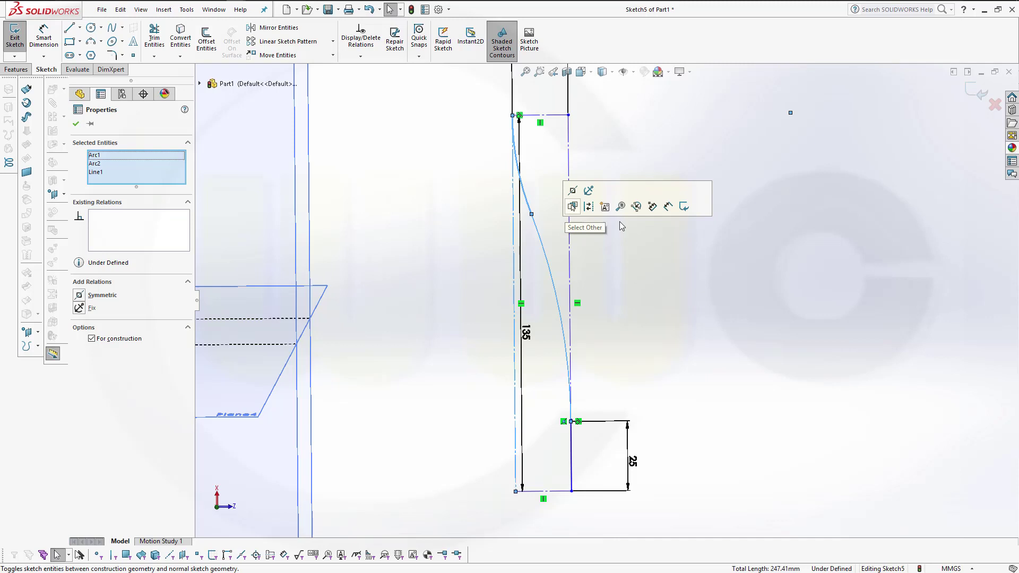
left_click(625, 236)
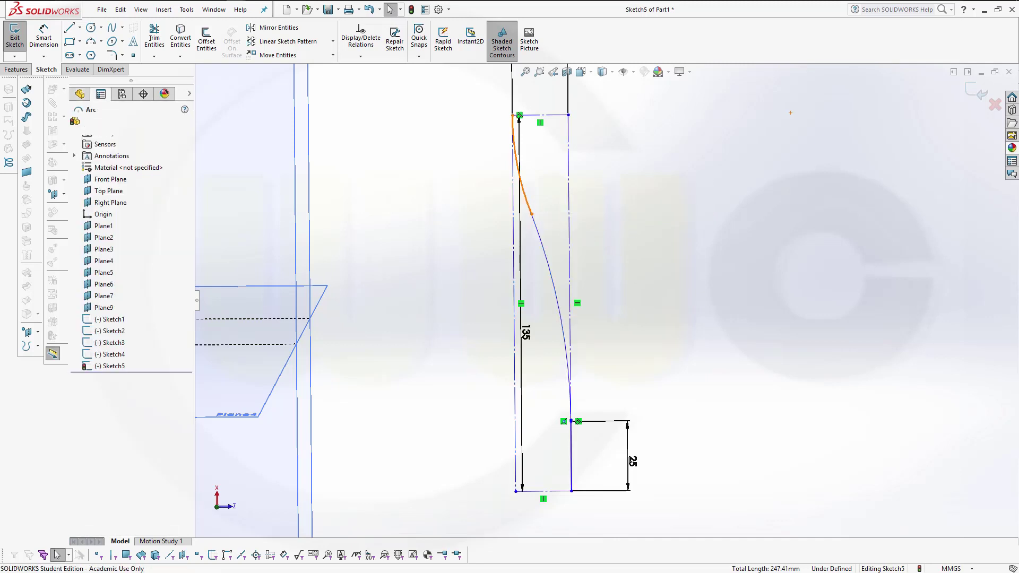
left_click(540, 234)
left_click(540, 234, "ctrl")
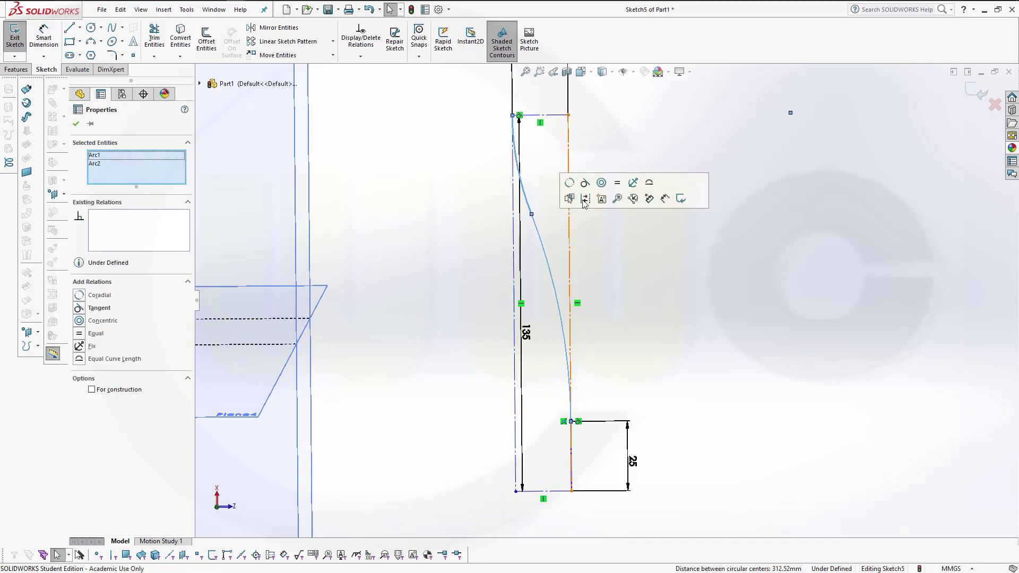
left_click(585, 184)
left_click(653, 294)
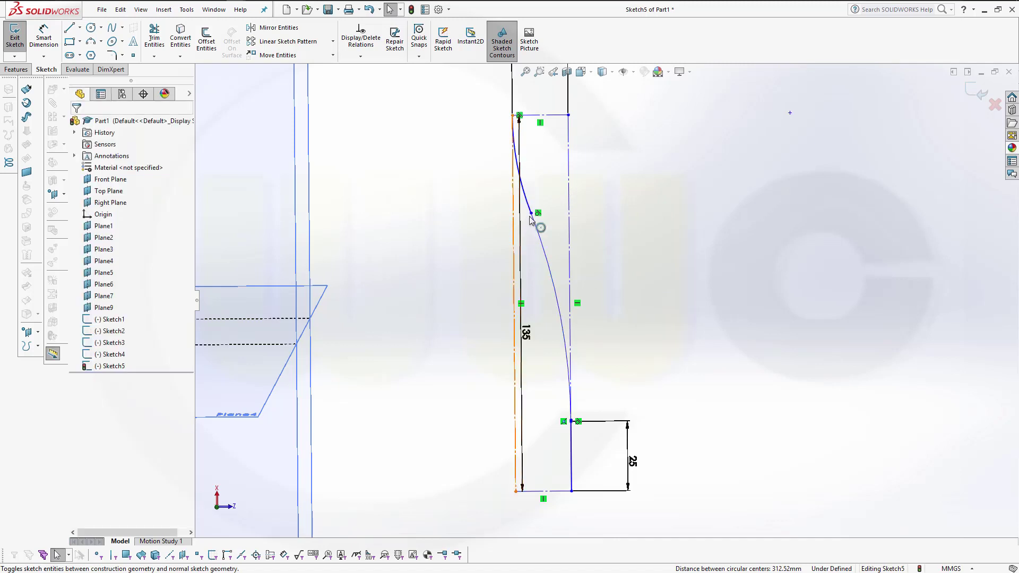
Reshape the S-curve by dragging the arcs' junction point.
left_click_drag(531, 217, 552, 232)
left_click(552, 280)
scroll(472, 406, "up", 3)
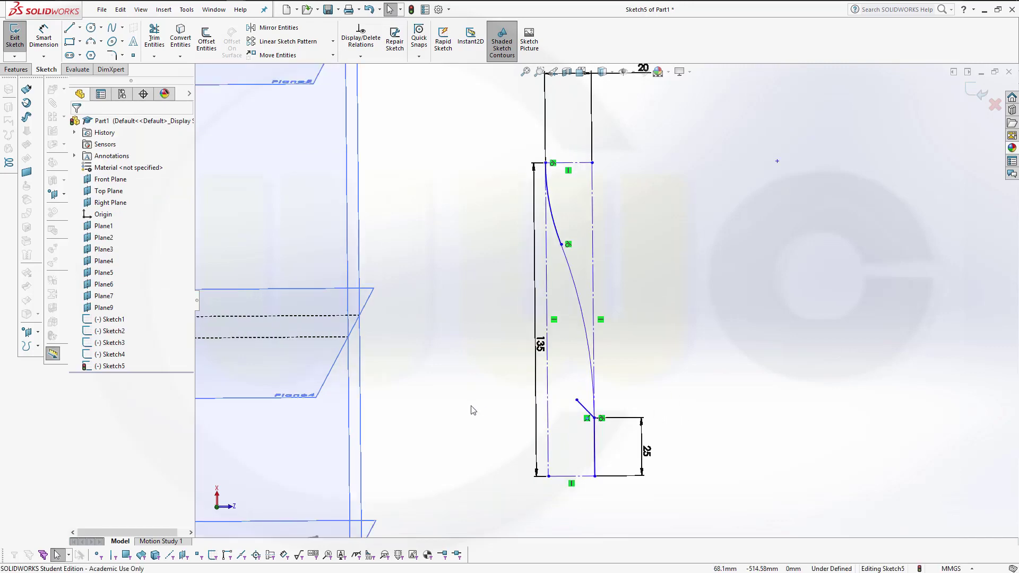
scroll(475, 404, "up", 5)
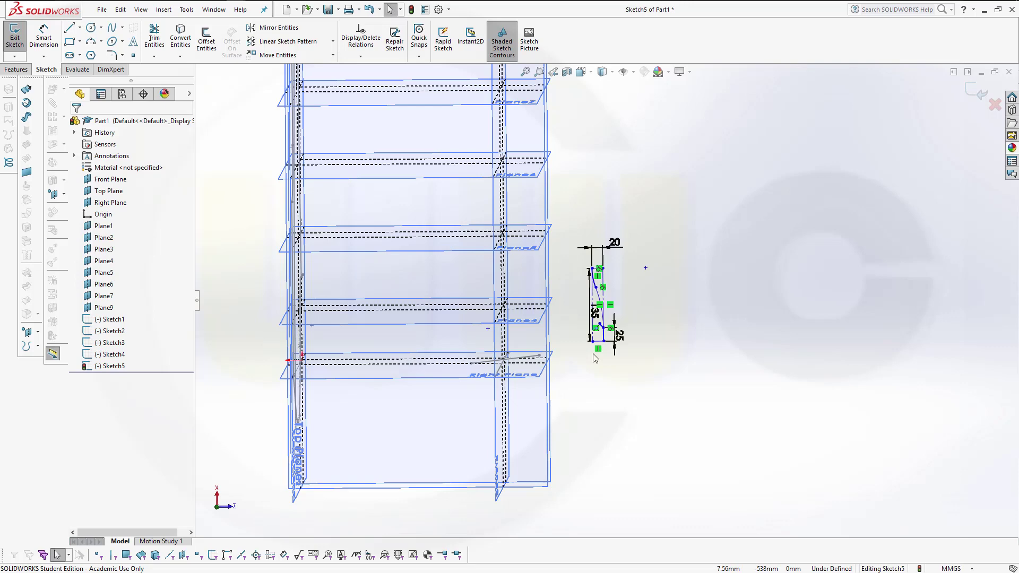
scroll(590, 355, "down", 4)
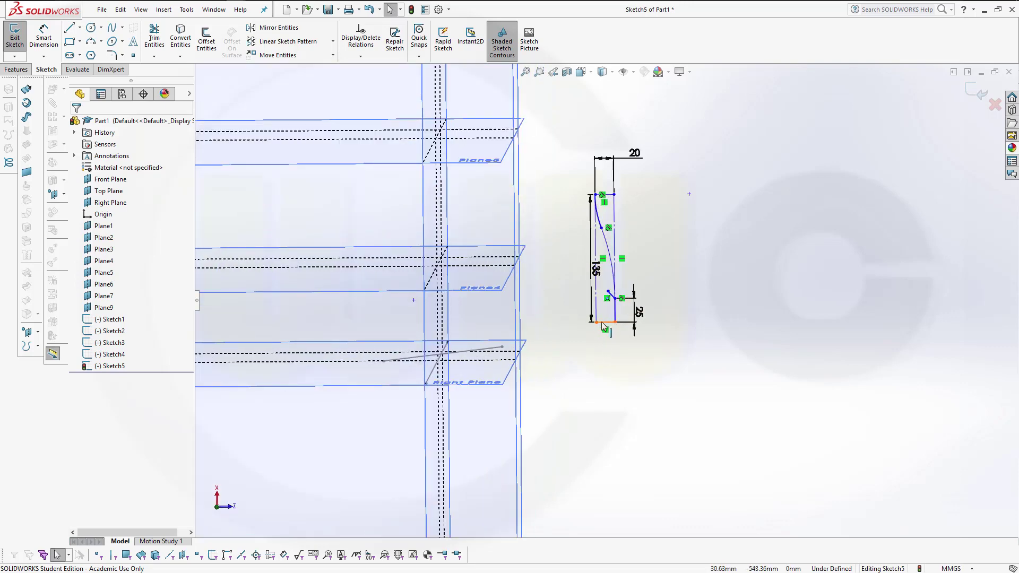
Make the sketch's bottom line collinear with Plane4.
left_click(602, 323)
key("Escape")
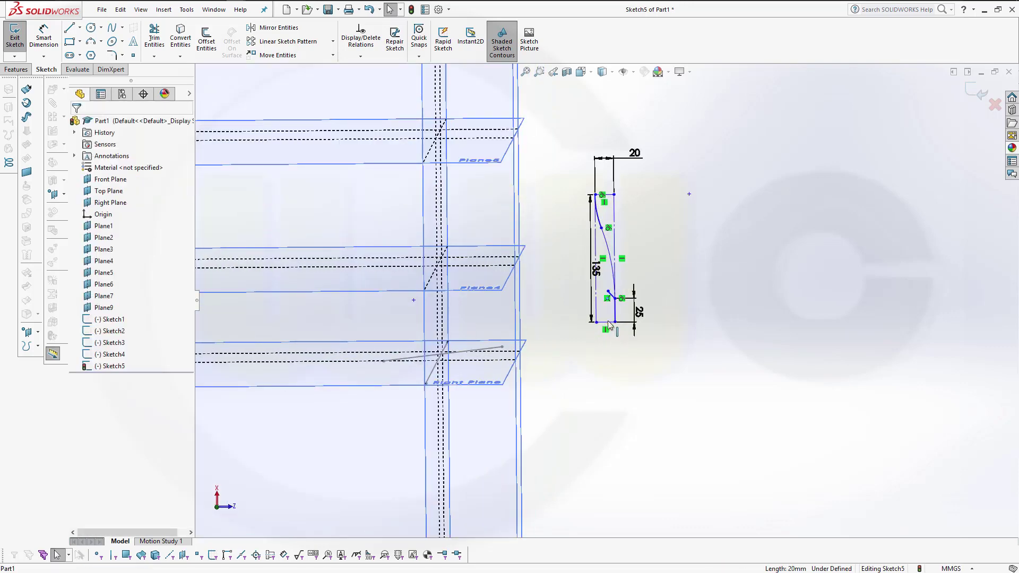
left_click(605, 323)
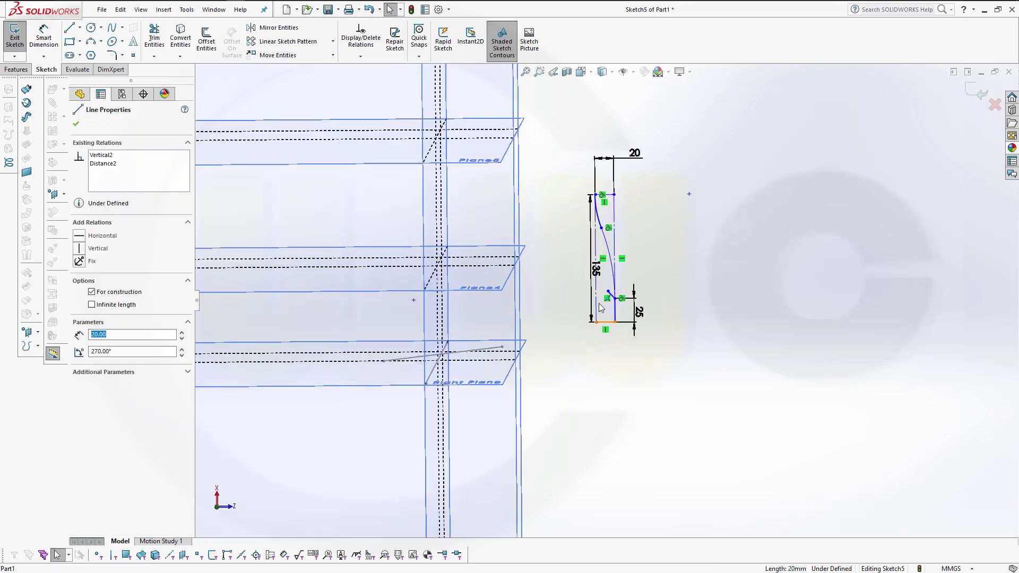
left_click(467, 290, "ctrl")
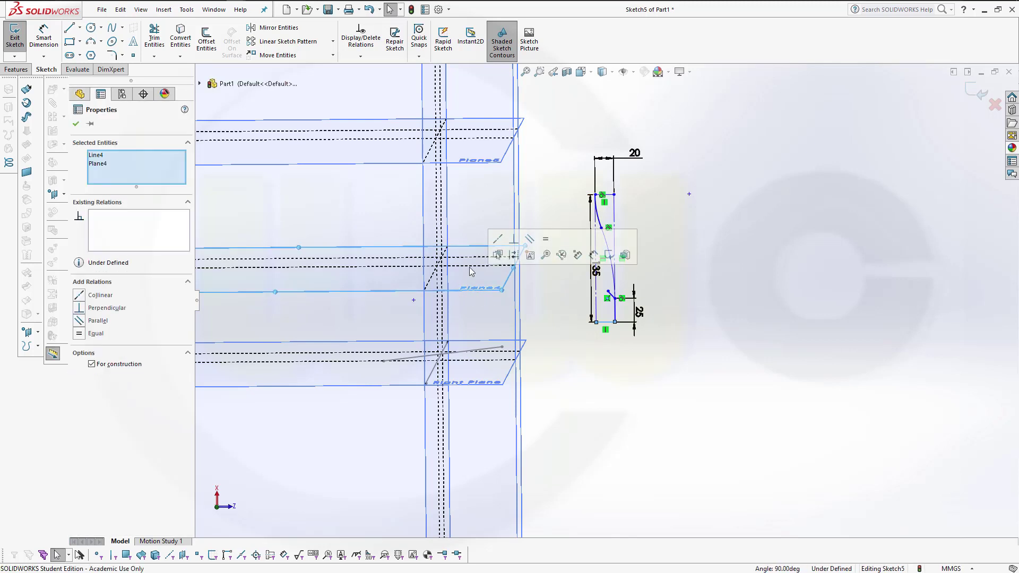
left_click(498, 238)
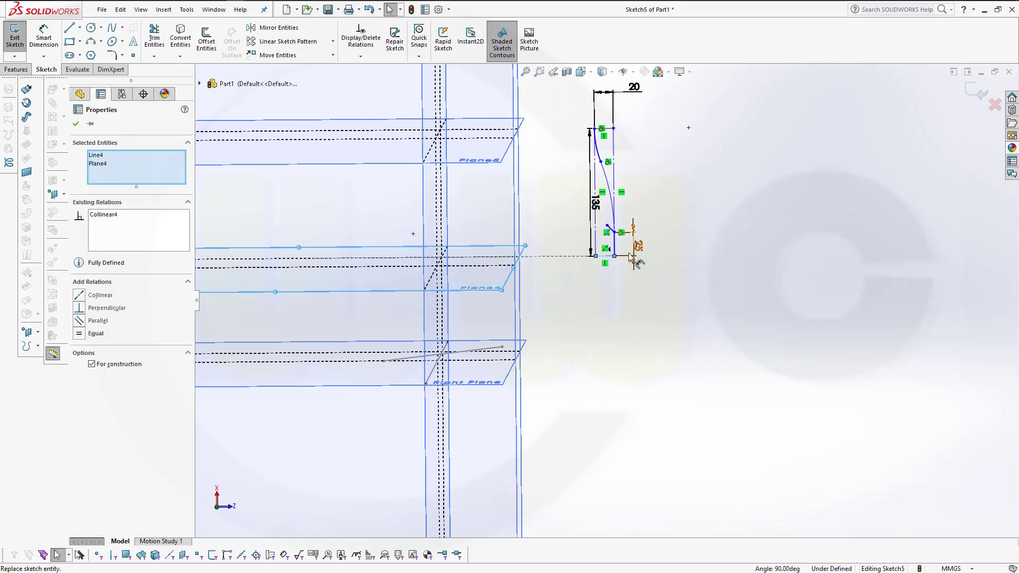
Make the short 25 mm vertical line collinear with Plane2 and lower one spline point.
left_click(614, 246)
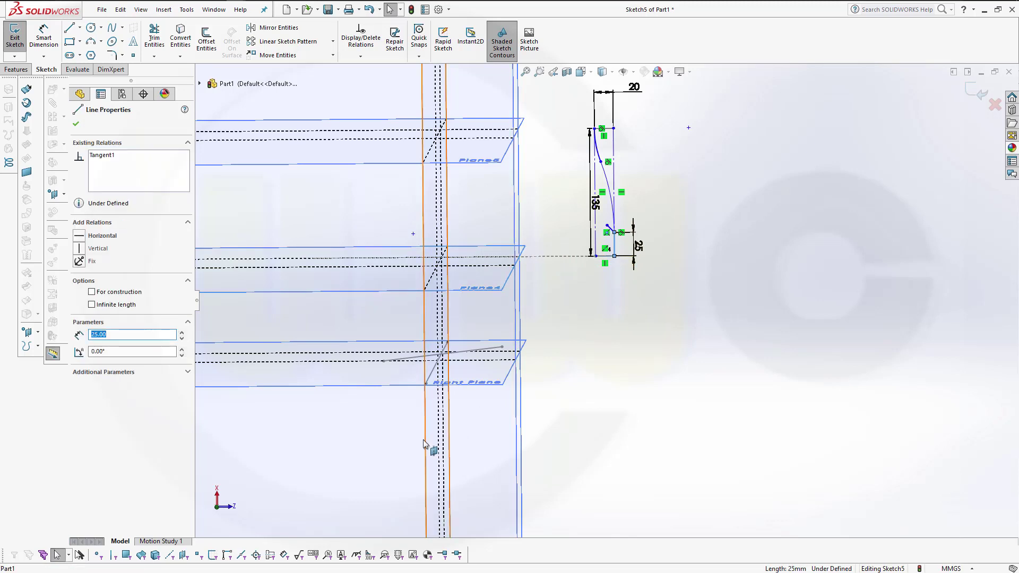
left_click(424, 445, "ctrl")
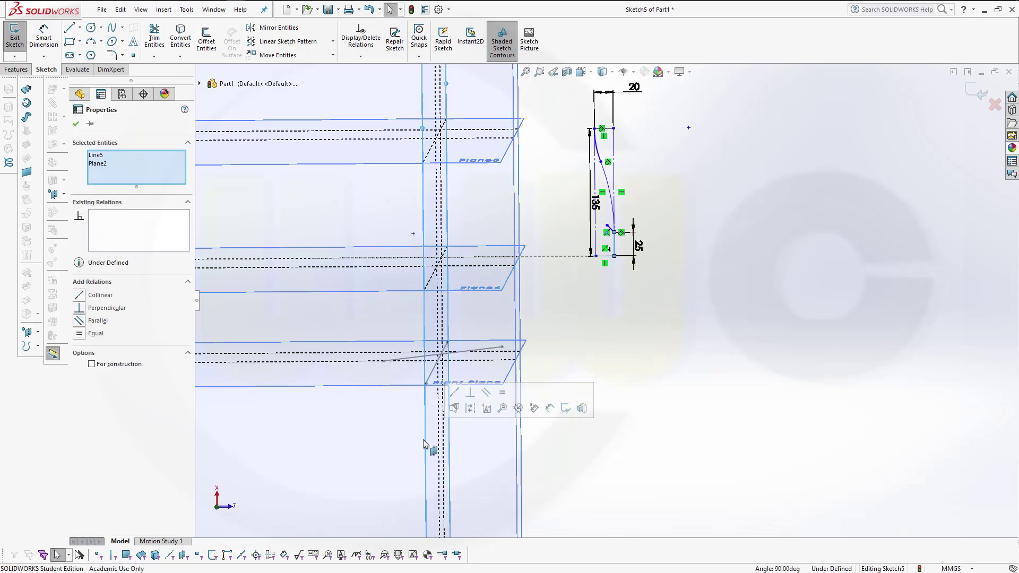
left_click(468, 393)
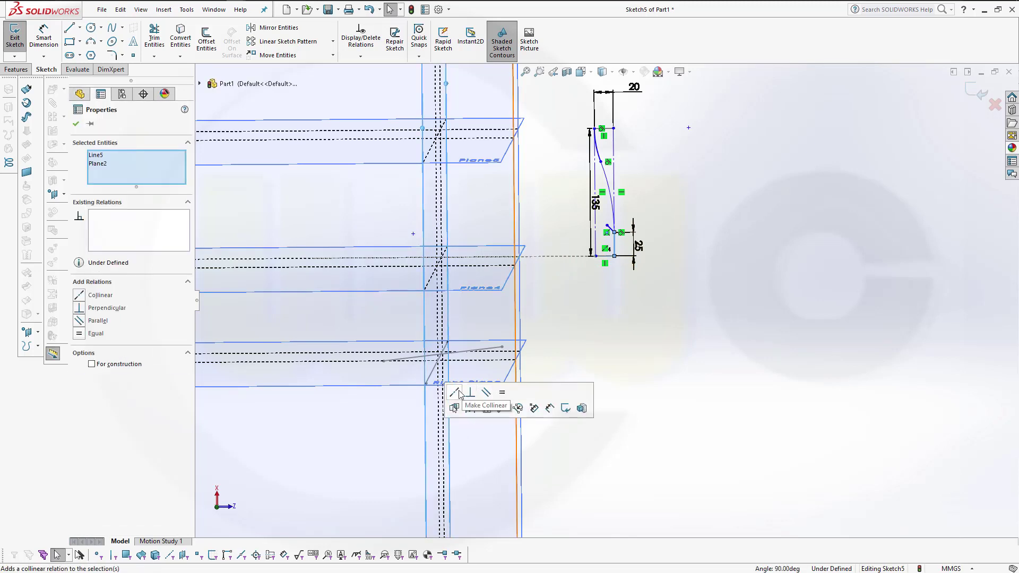
left_click(577, 273)
left_click_drag(429, 164, 438, 185)
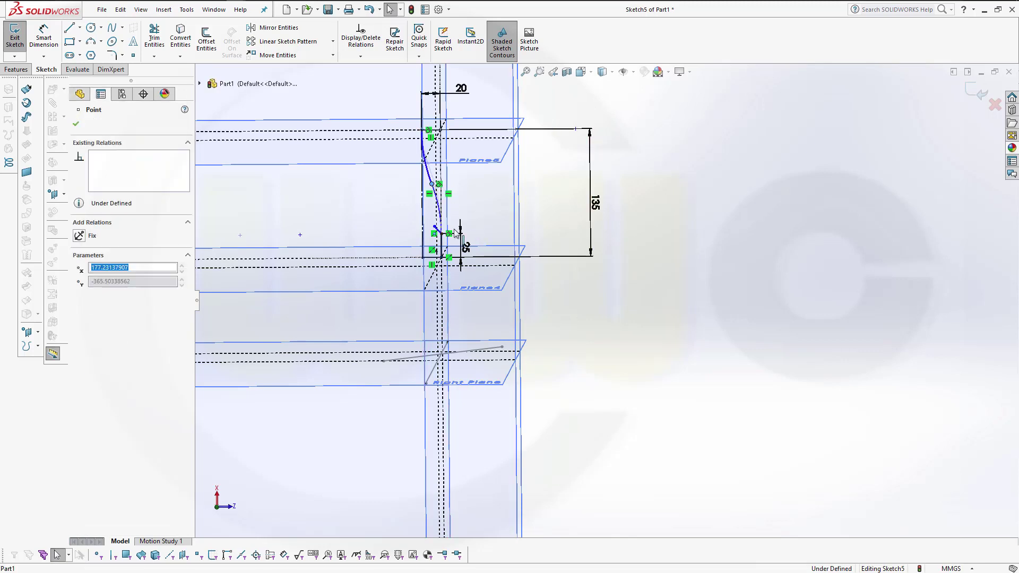
left_click(640, 314)
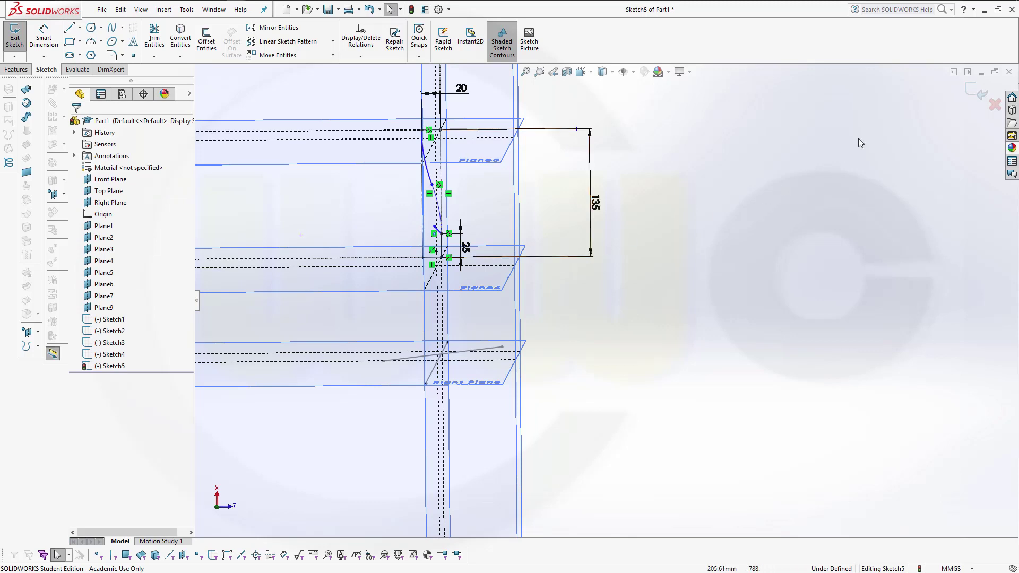
Close Sketch5 and paste its dimensioned profile onto Top Plane as Sketch6.
left_click(974, 94)
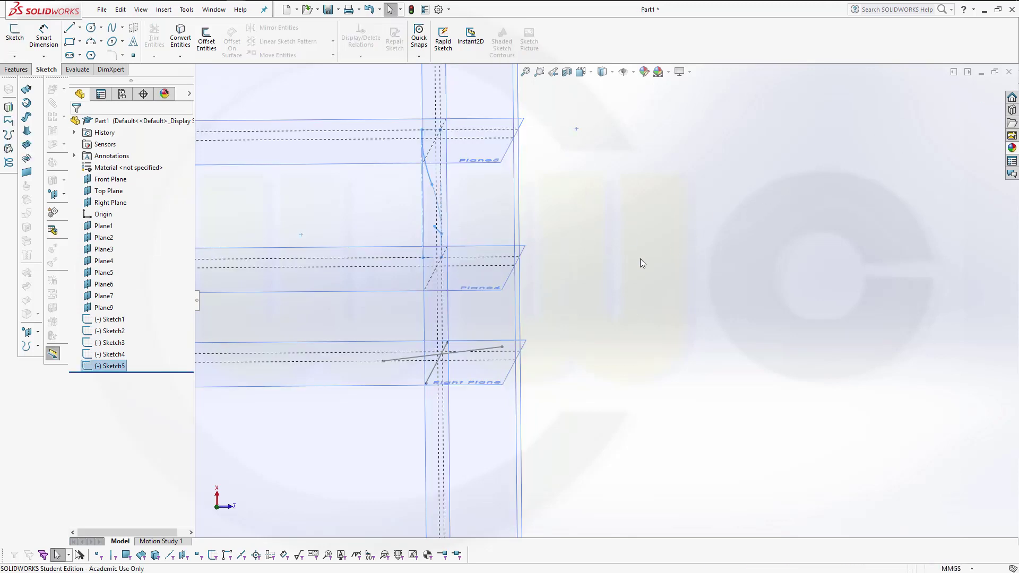
middle_click_drag(577, 205, 577, 196)
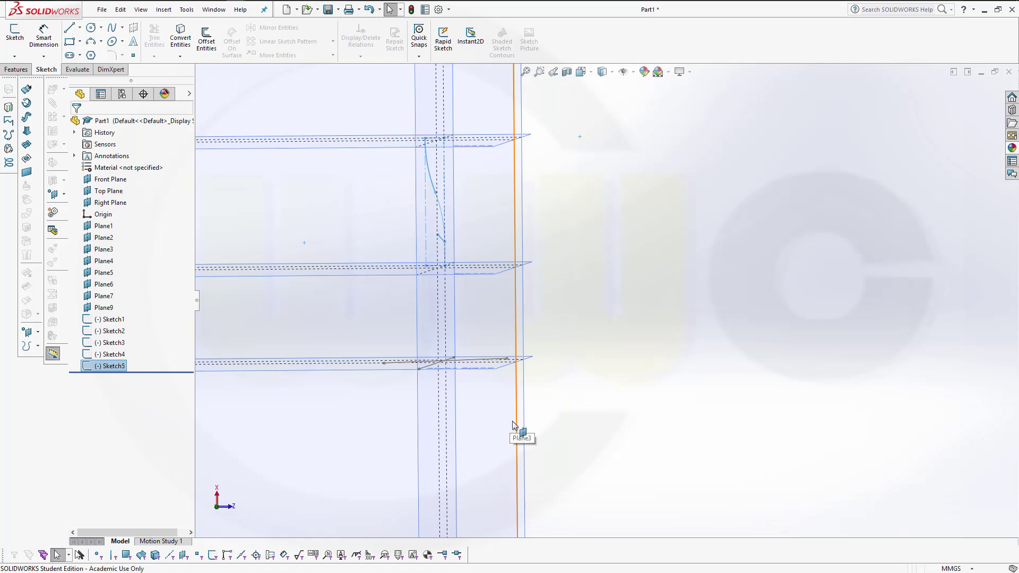
left_click(109, 190)
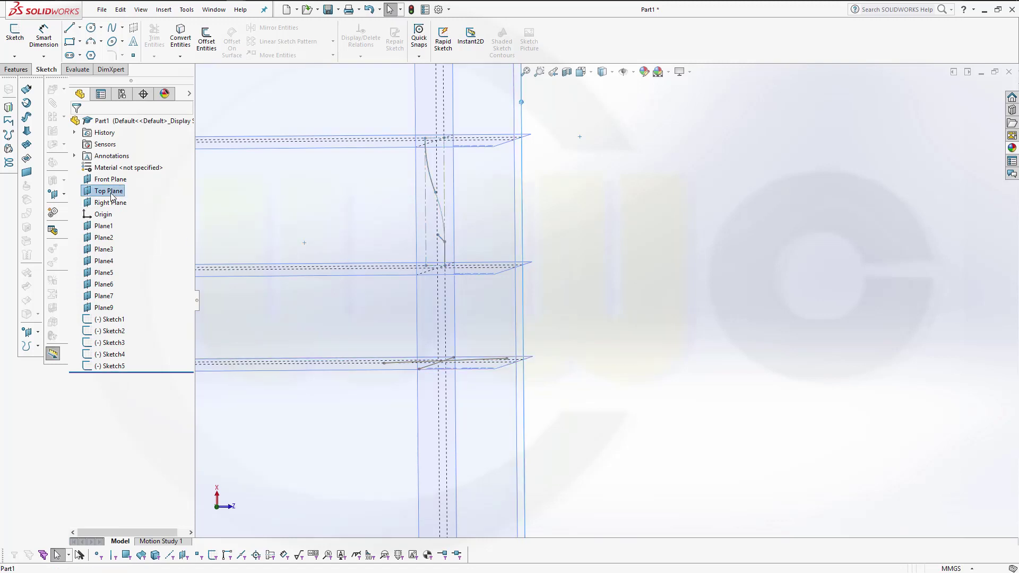
left_click(396, 269)
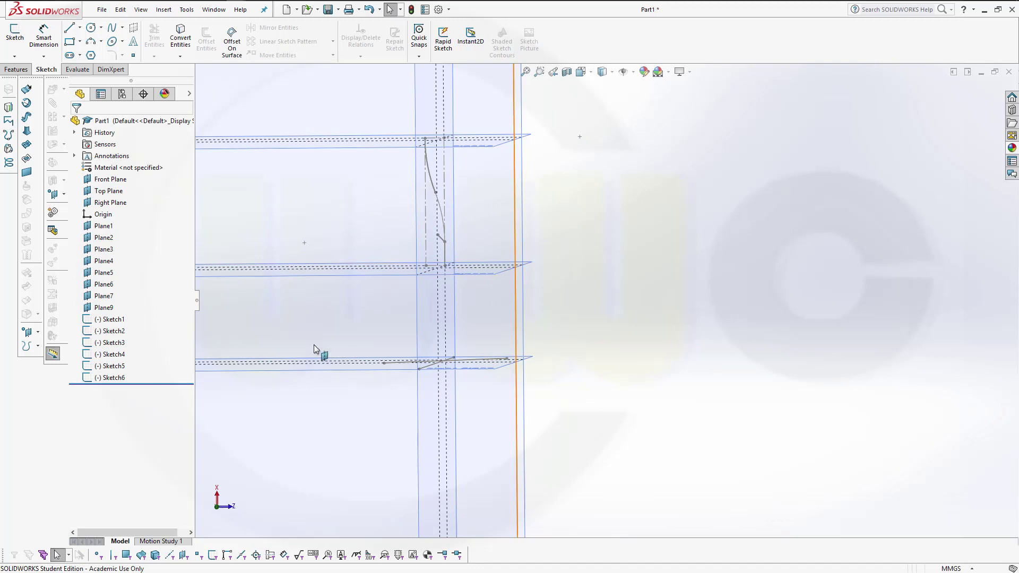
left_click(112, 380)
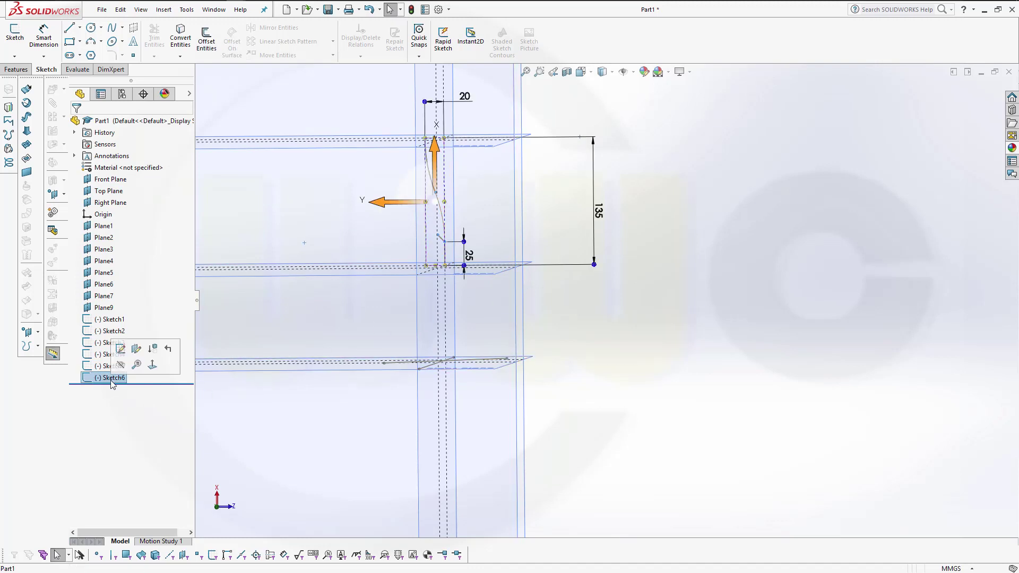
Edit Sketch6 with Sketch5 hidden, viewed from a perspective angle.
left_click(122, 349)
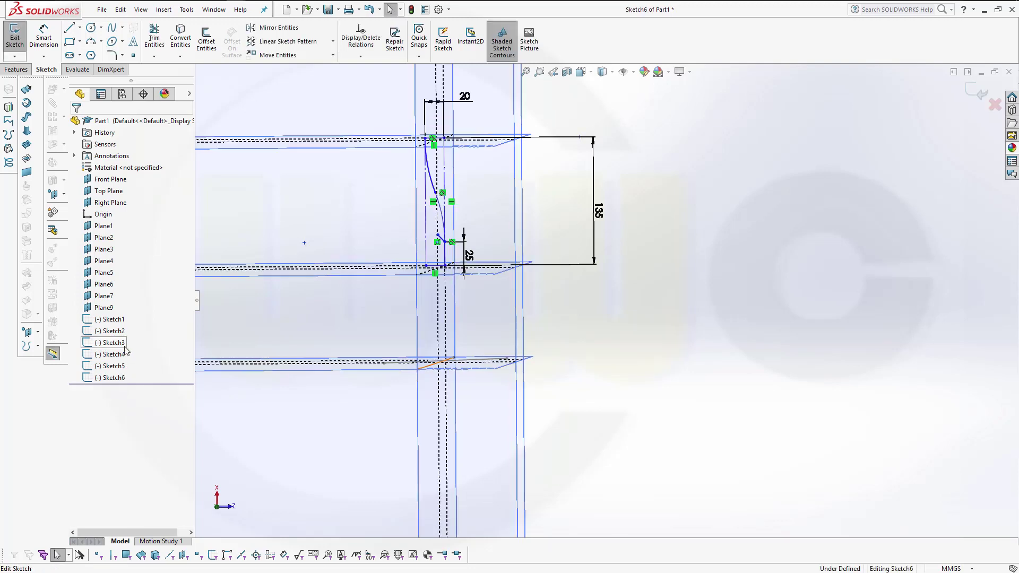
left_click(118, 367)
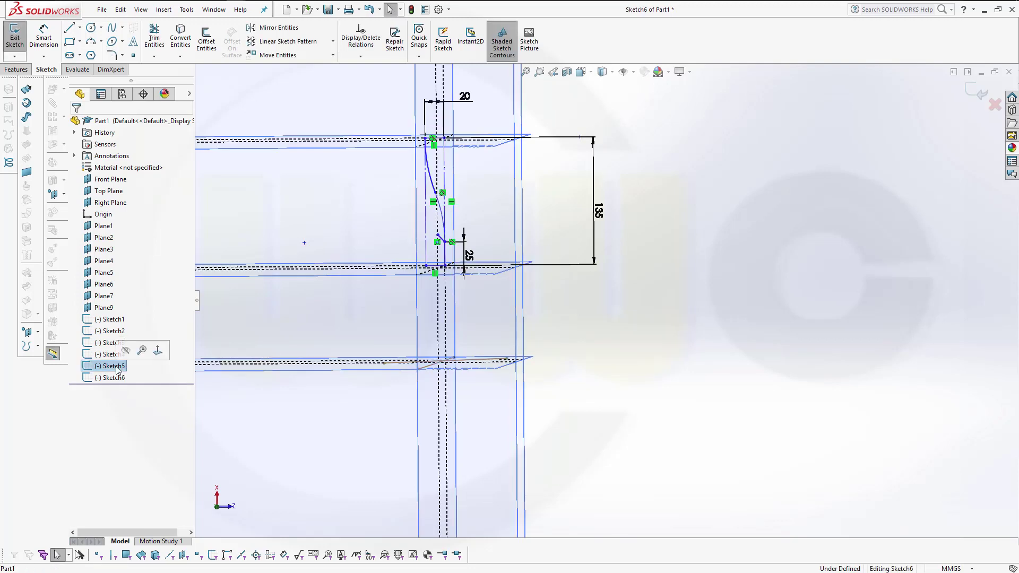
left_click(137, 349)
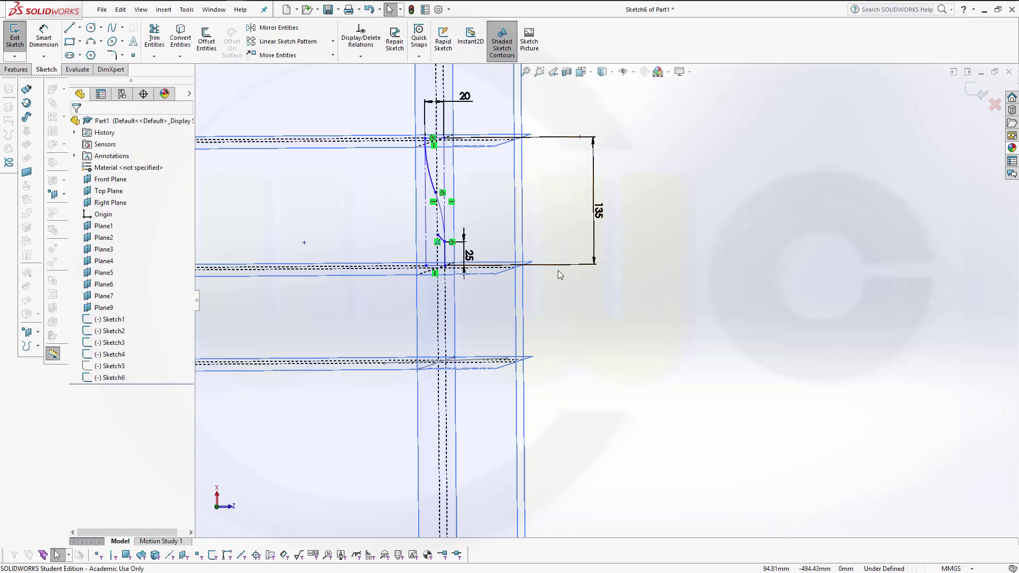
mouse_move(574, 275)
middle_mouse_down()
mouse_move(587, 271)
mouse_move(466, 268)
mouse_move(396, 246)
middle_mouse_up()
scroll(398, 248, "up", 2)
scroll(400, 252, "down", 5)
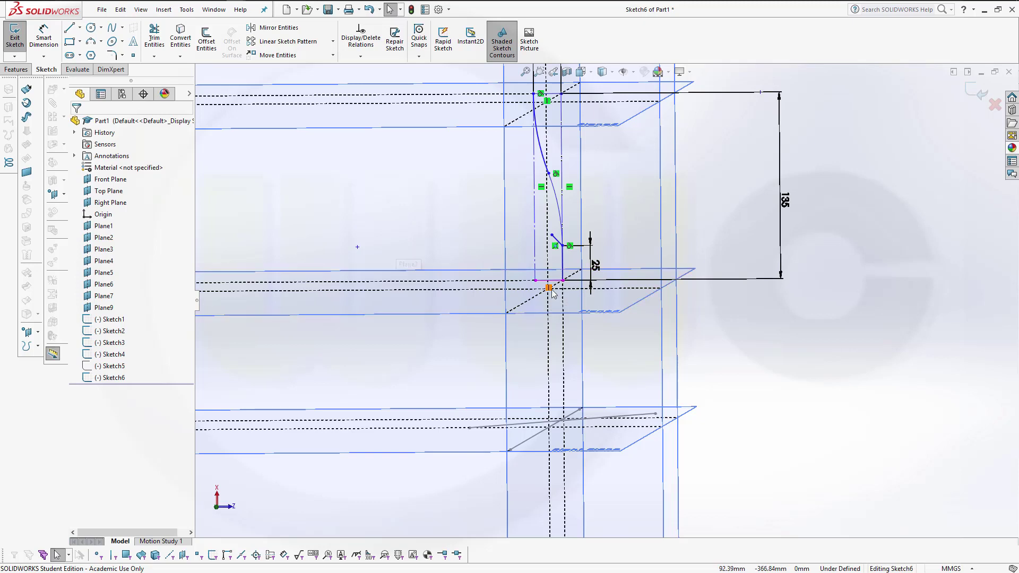
Delete the bottom line's Horizontal relation and slide the profile down the planes.
left_click(549, 288)
right_click(551, 291)
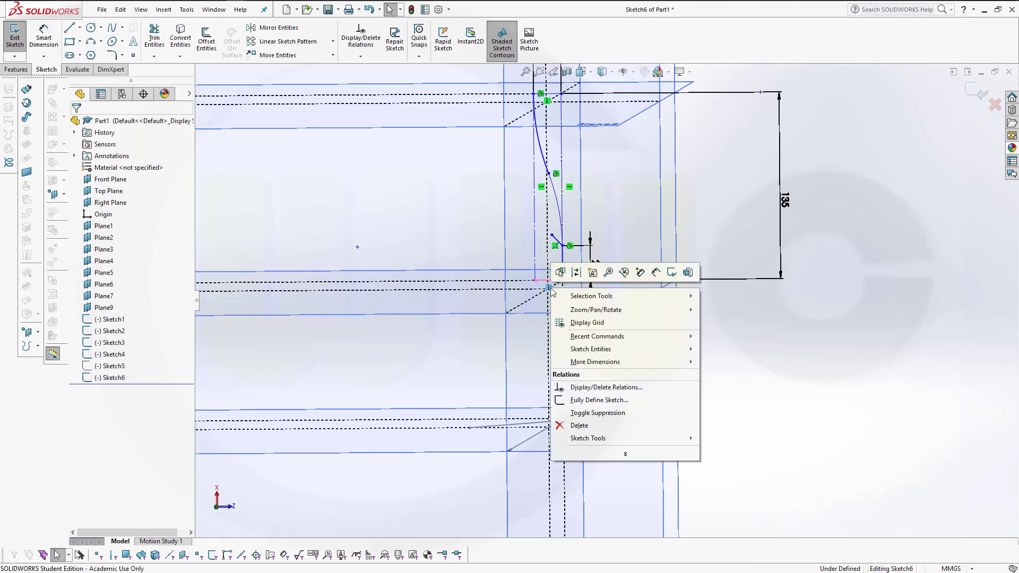
left_click(593, 425)
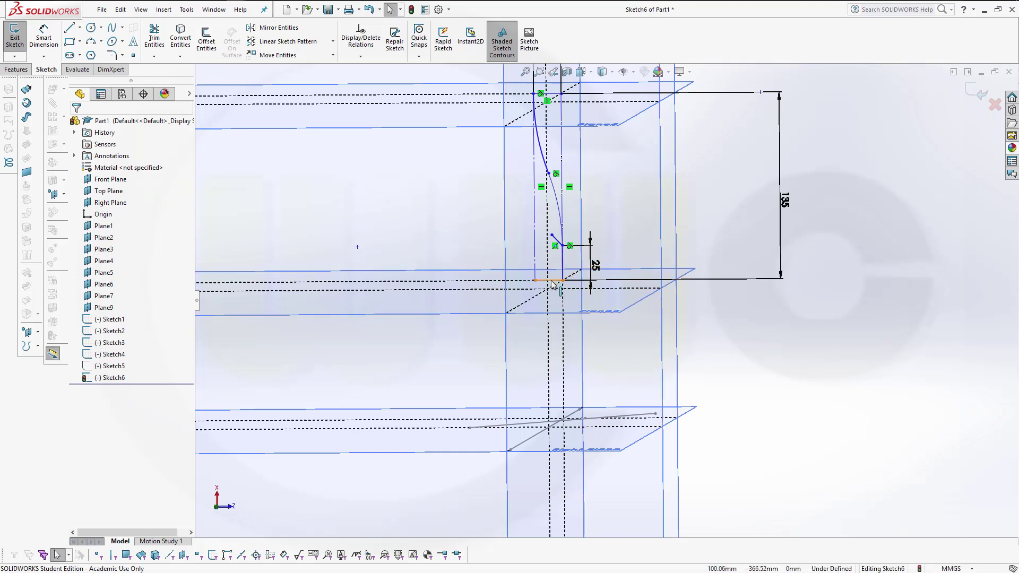
left_click_drag(553, 285, 528, 411)
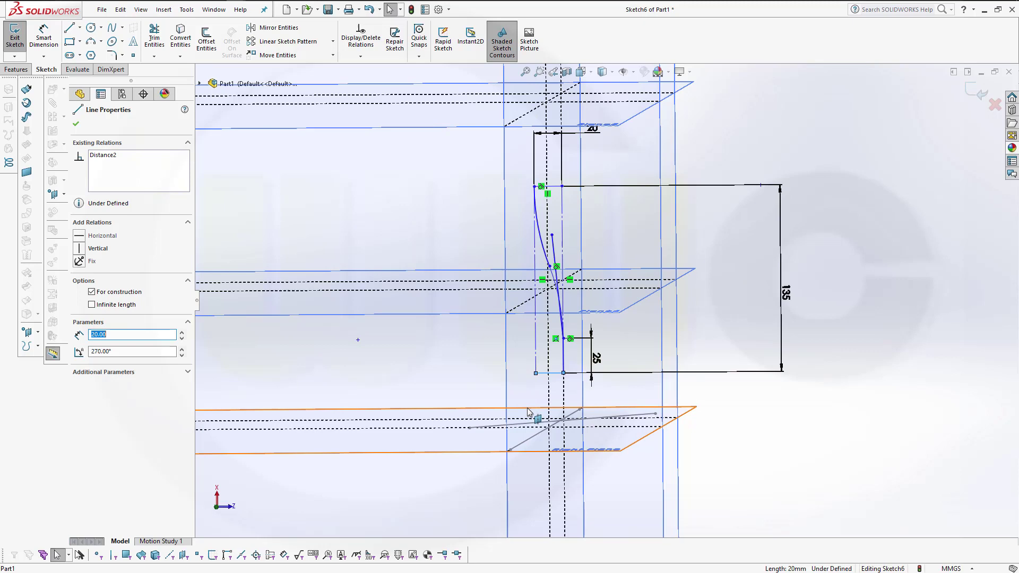
left_click(384, 329)
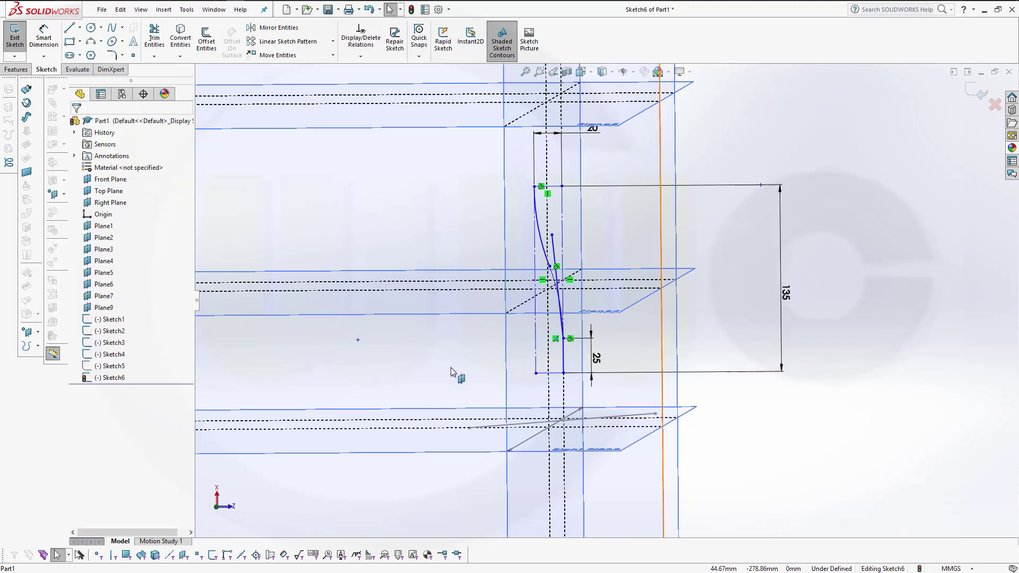
Make the bottom construction line collinear with Right Plane.
left_click(546, 376)
left_click(534, 408, "ctrl")
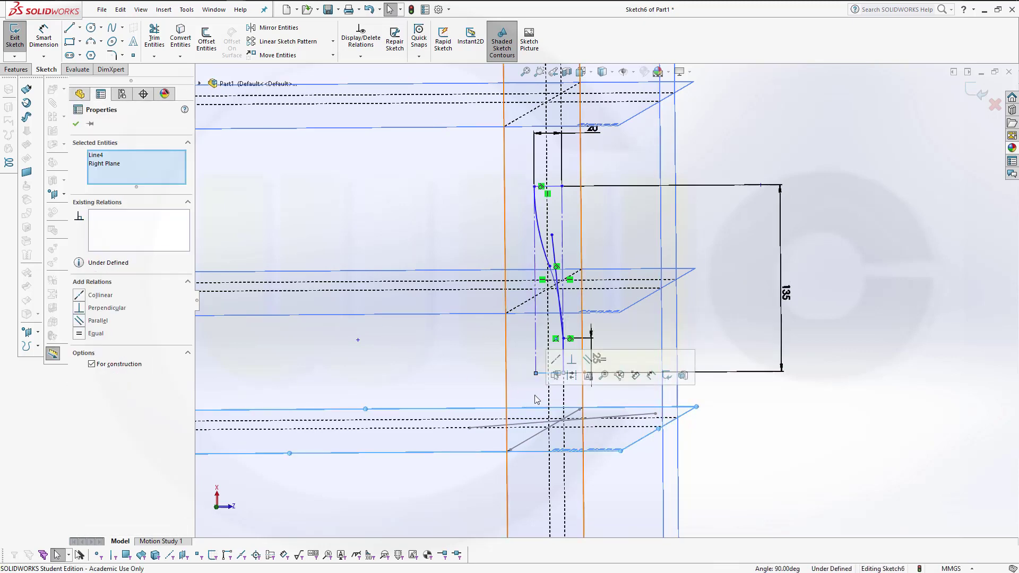
left_click(554, 359)
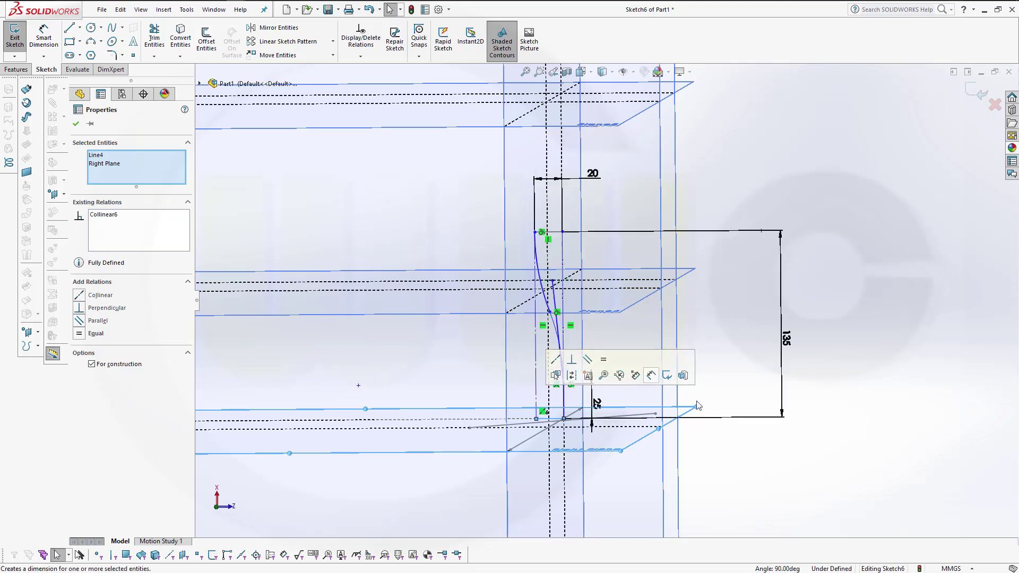
Change Sketch6's 135 mm height dimension to 100 mm.
double_click(786, 340)
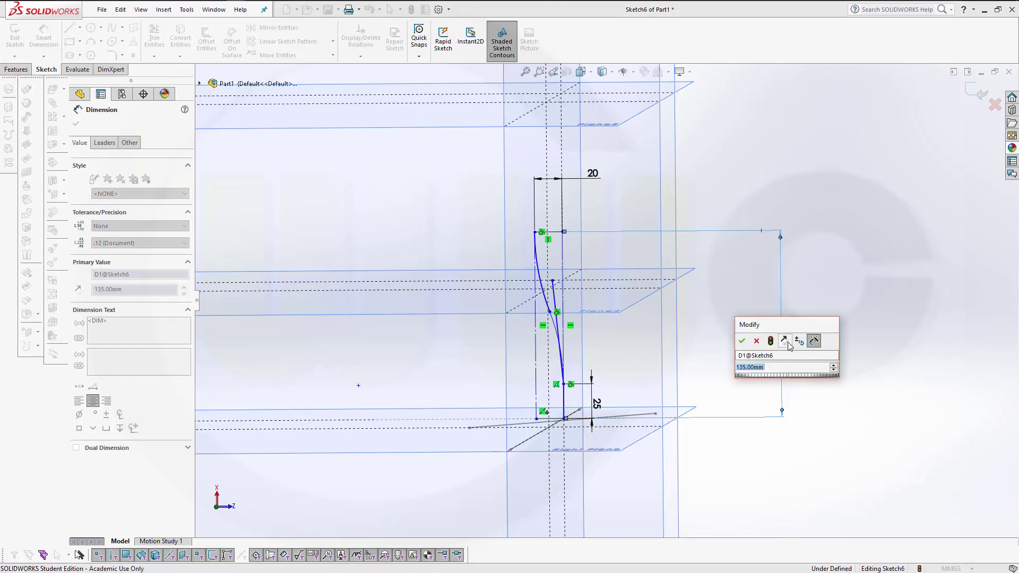
type("10")
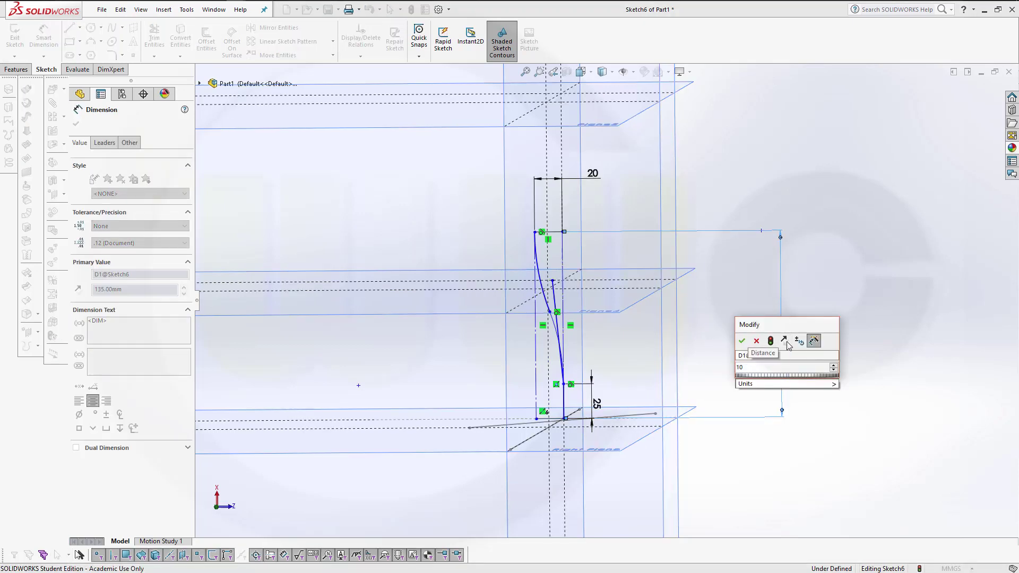
type("0")
key("Return")
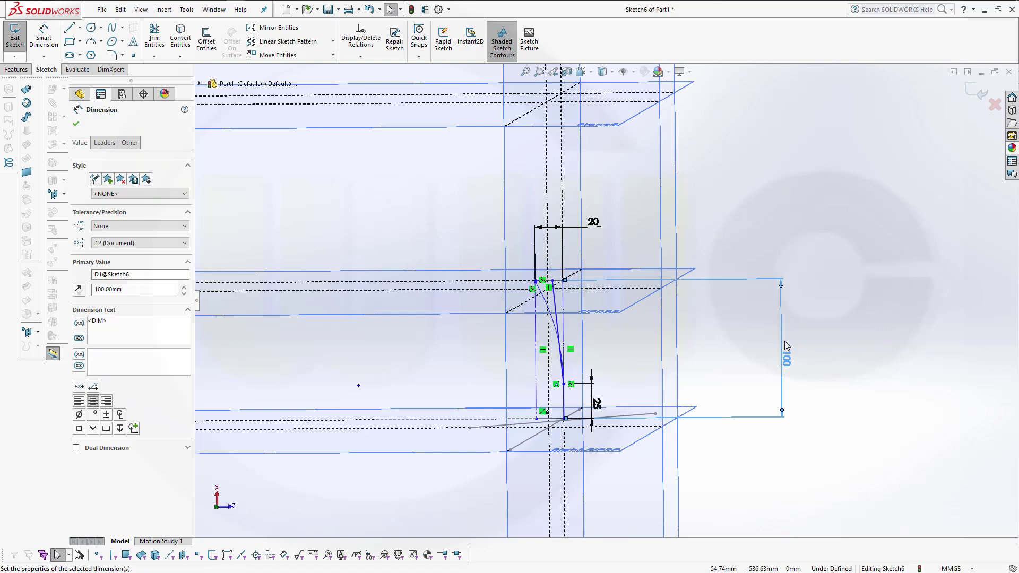
key("Escape")
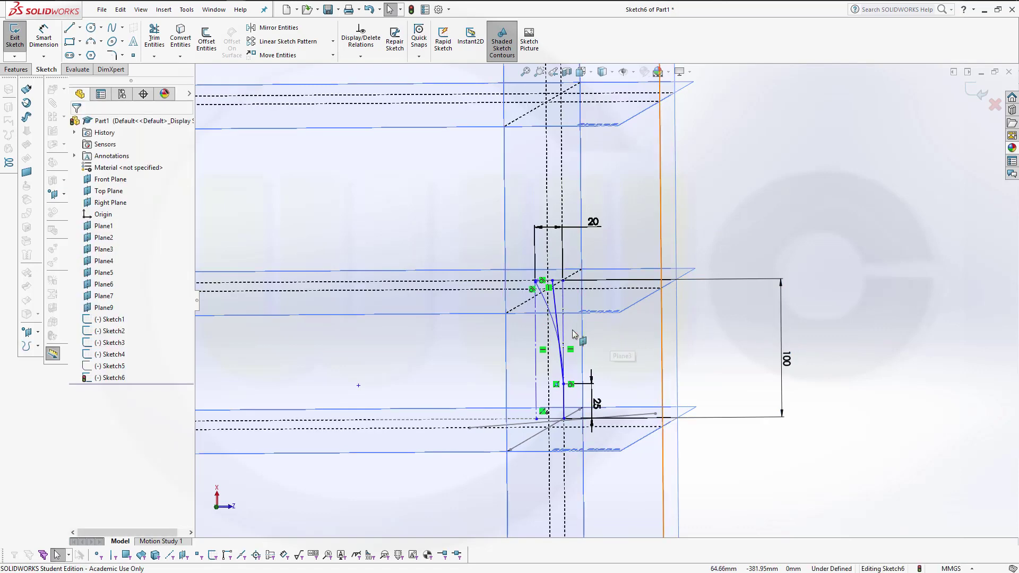
scroll(568, 340, "down", 5)
scroll(623, 346, "down", 1)
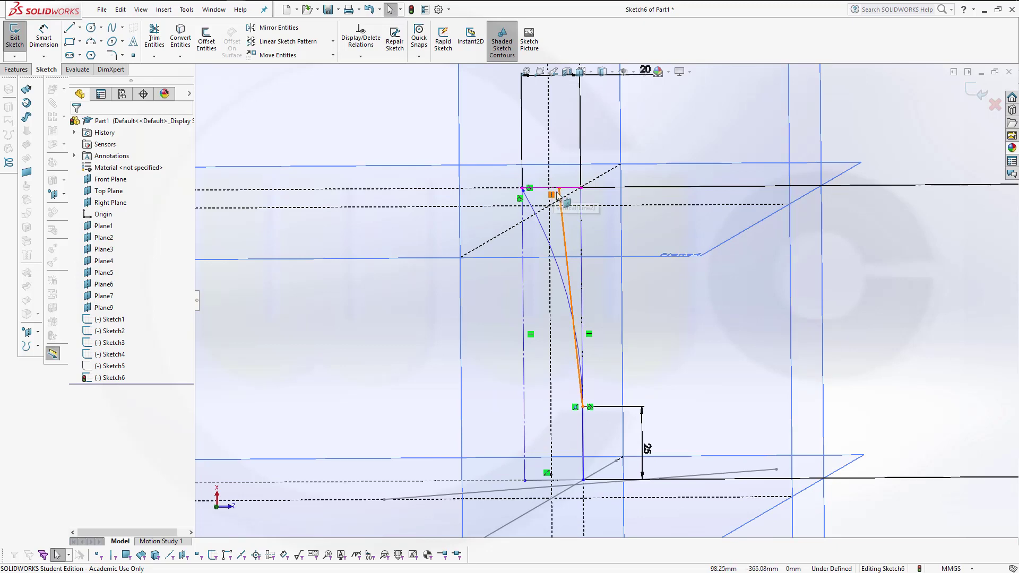
Lower the slanted line's top end and the guide curve's top point in Sketch6.
left_click_drag(557, 192, 569, 356)
mouse_move(559, 321)
left_mouse_down()
mouse_move(537, 334)
mouse_move(561, 319)
left_mouse_up()
left_click(571, 361)
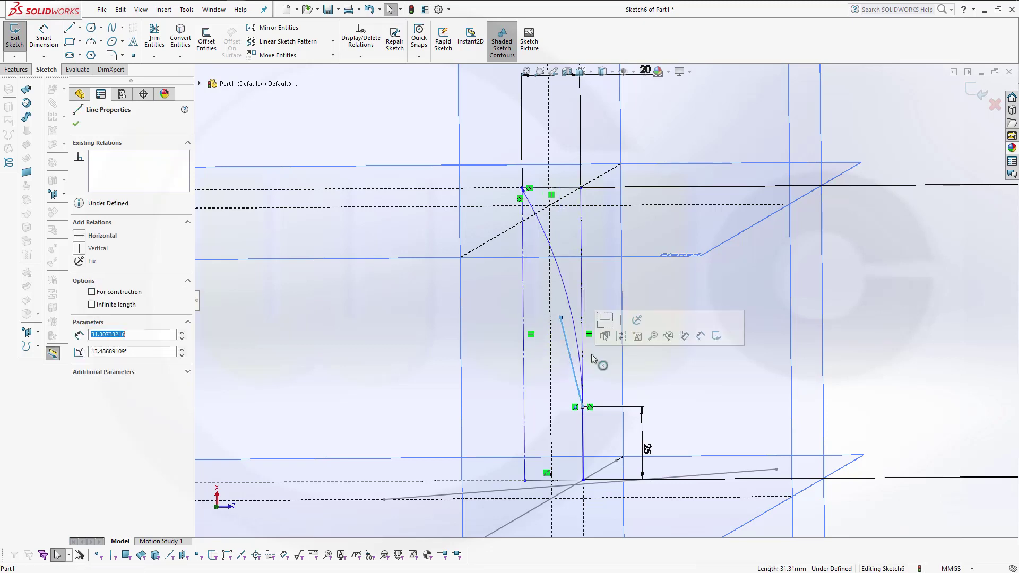
left_click(715, 328)
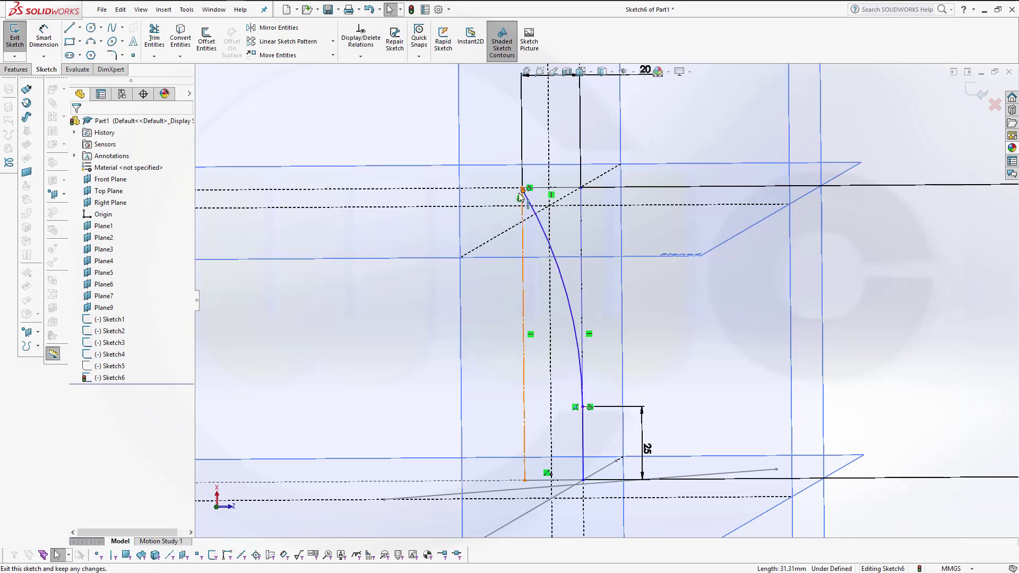
mouse_move(524, 191)
left_mouse_down()
mouse_move(544, 342)
mouse_move(536, 318)
left_mouse_up()
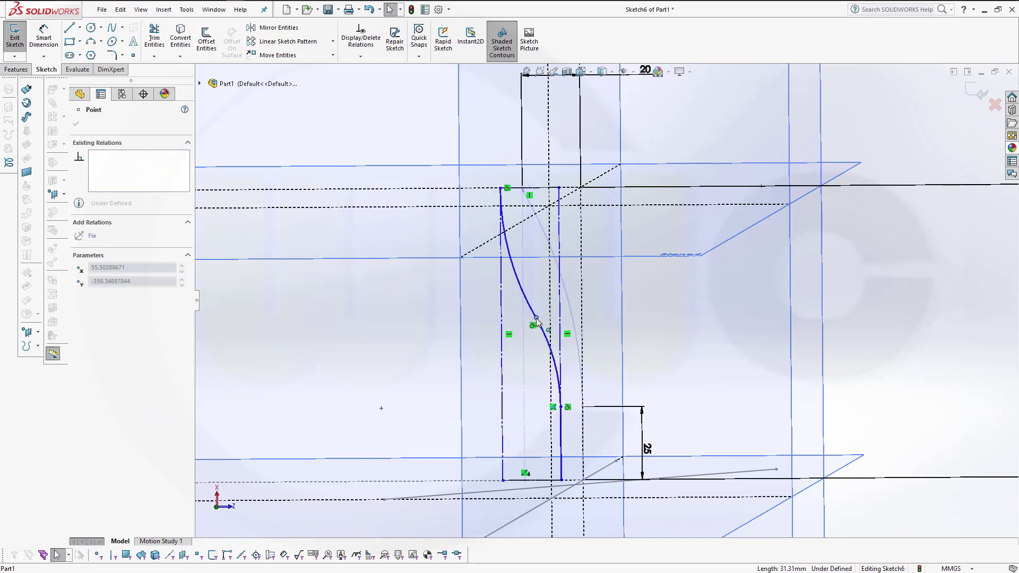
left_click(711, 369)
middle_click_drag(714, 375, 710, 375)
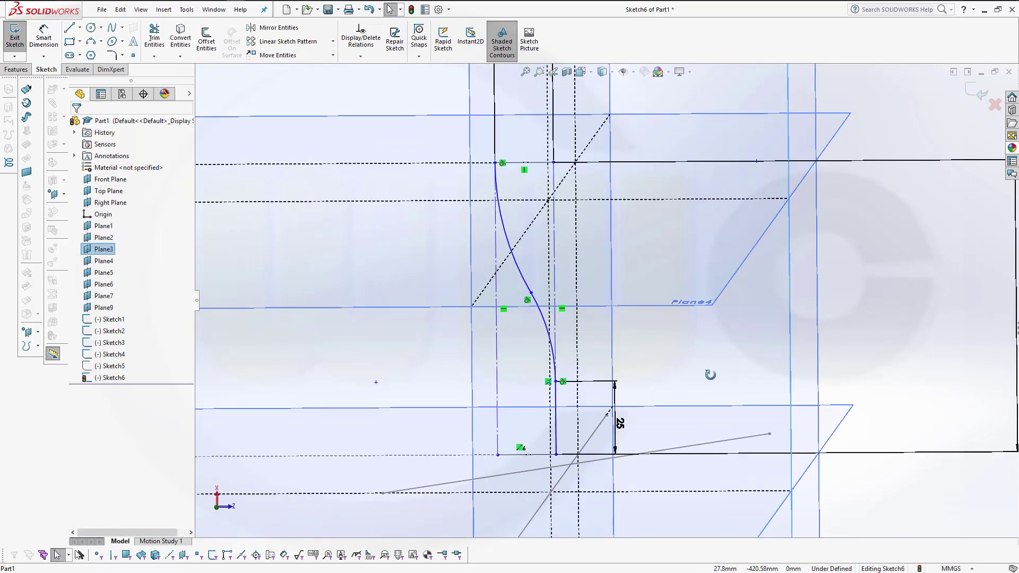
Make the vertical line collinear with Plane2 and close Sketch6.
left_click(558, 436)
left_click(497, 430, "ctrl")
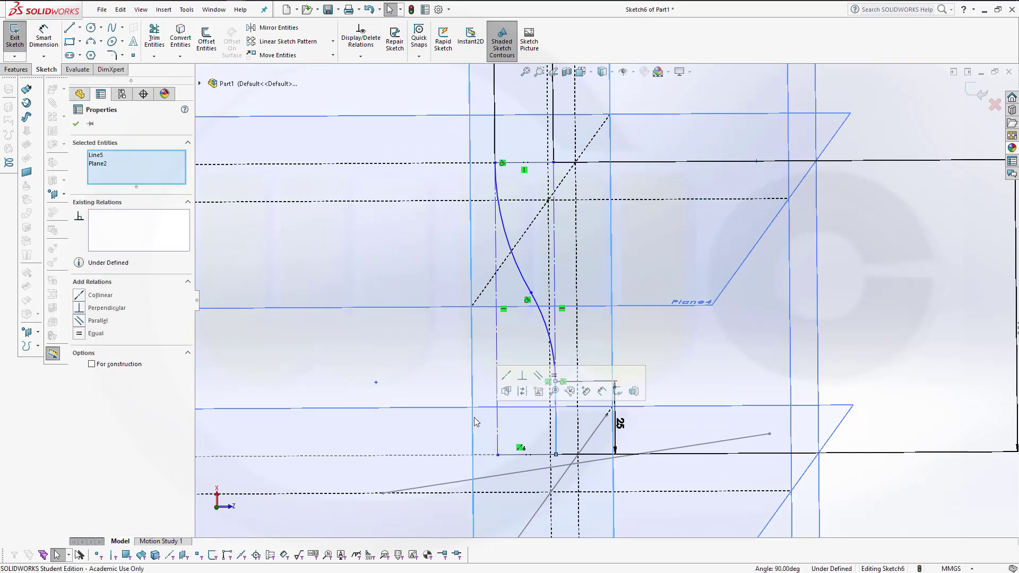
left_click(506, 375)
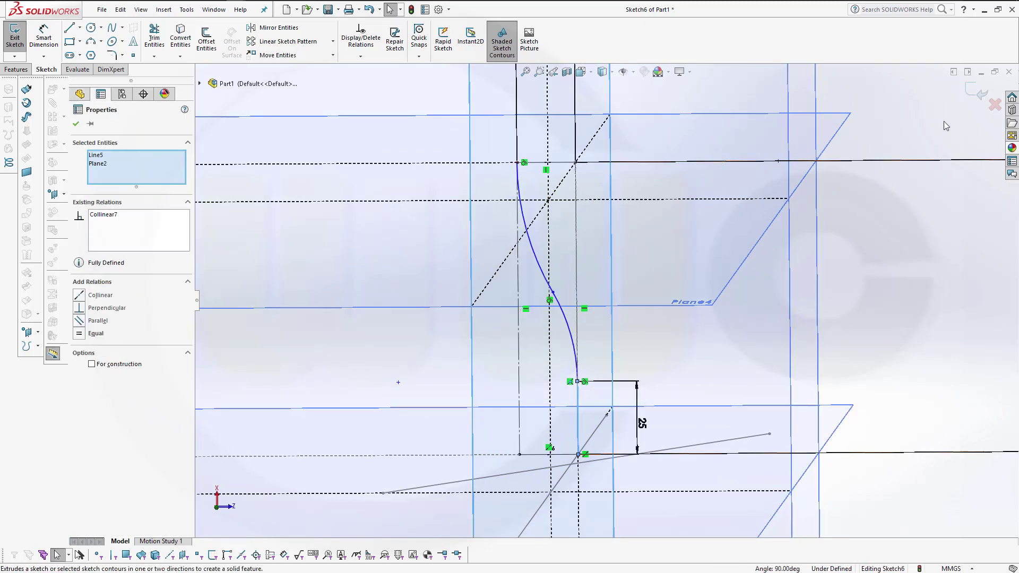
left_click(974, 98)
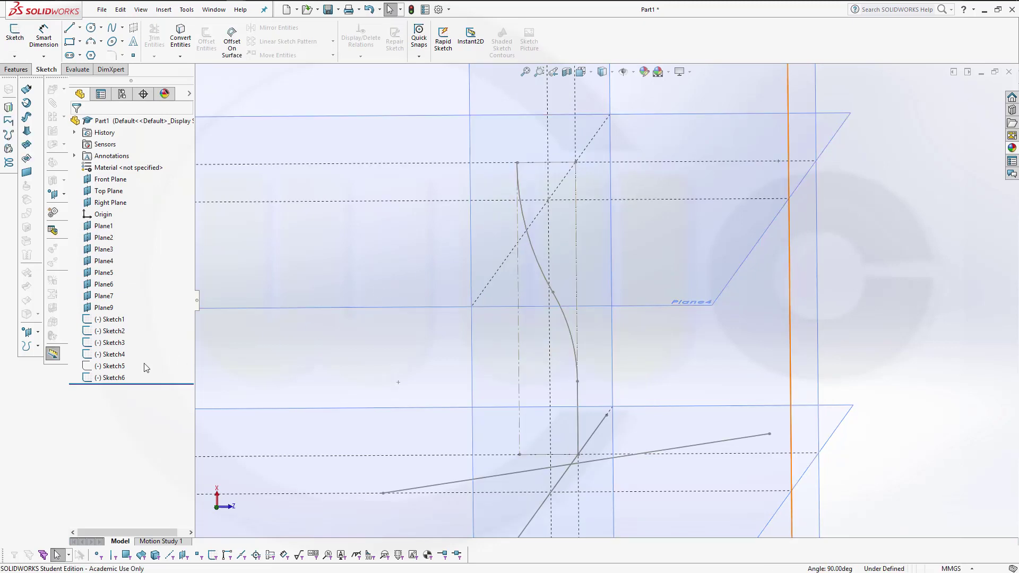
Delete the short stray line near the top of Sketch5 and close the sketch.
left_click(114, 366)
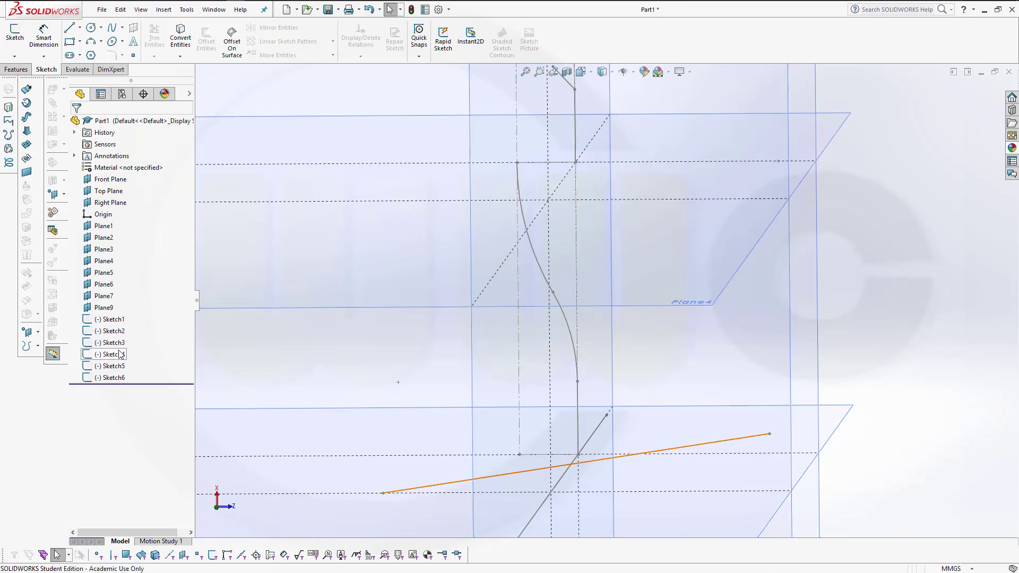
left_click(113, 339)
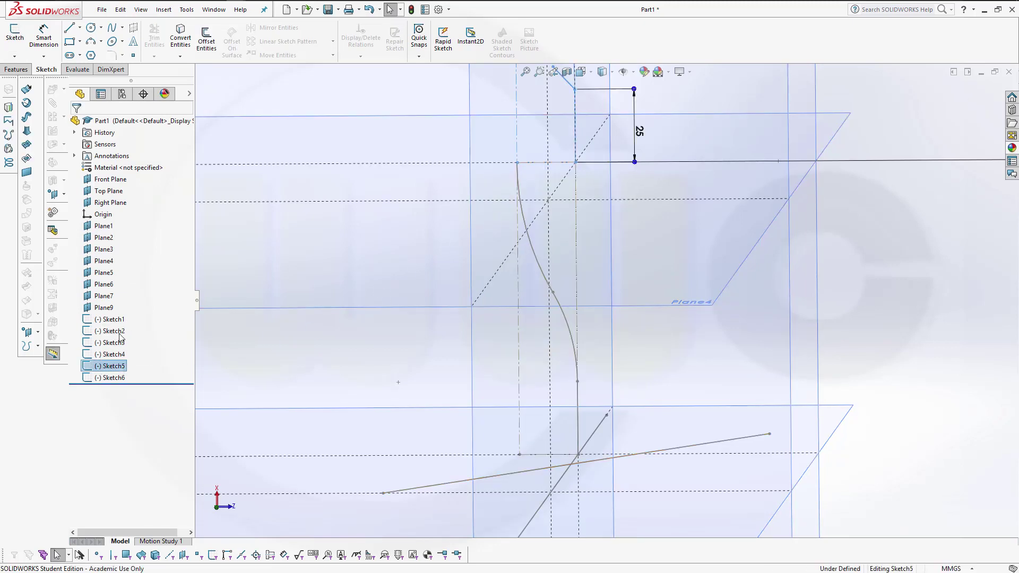
scroll(578, 159, "up", 2)
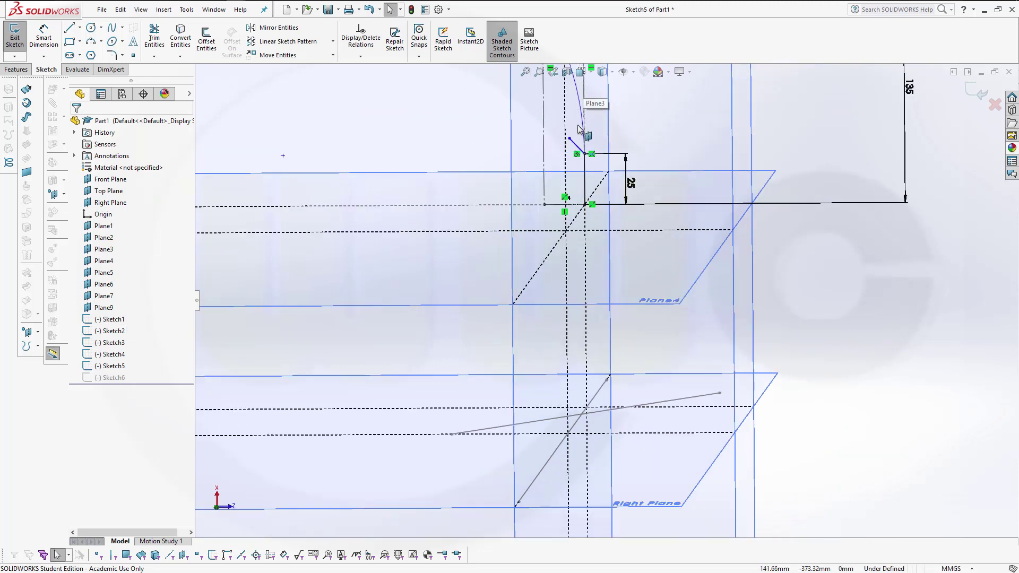
left_click(575, 146)
key("Delete")
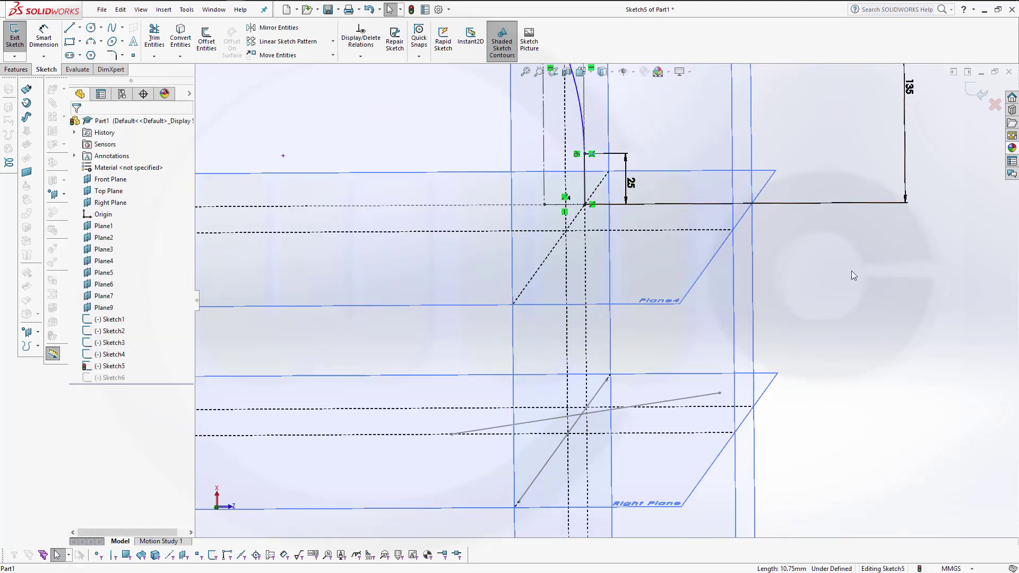
left_click(976, 92)
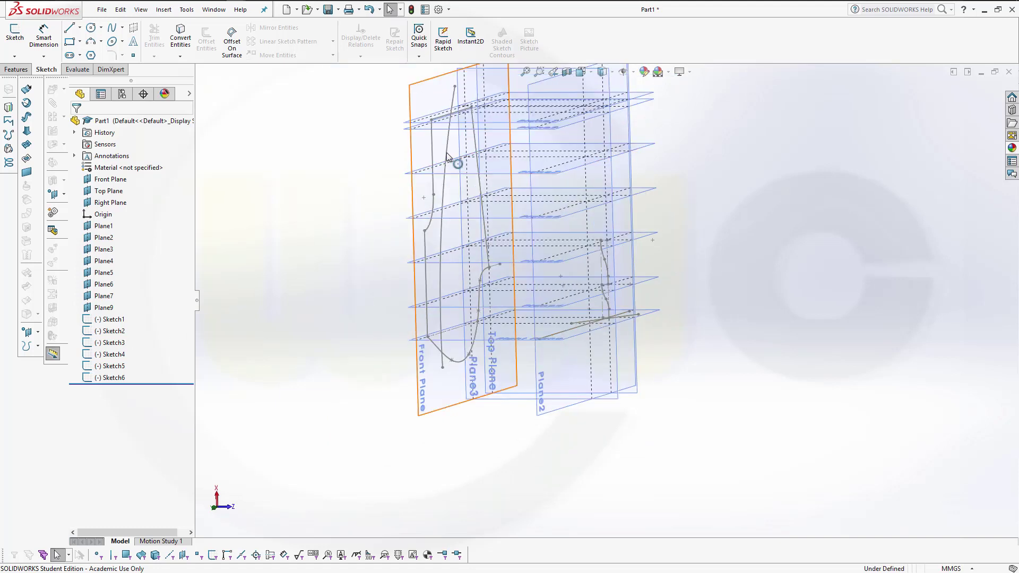
left_click(448, 158)
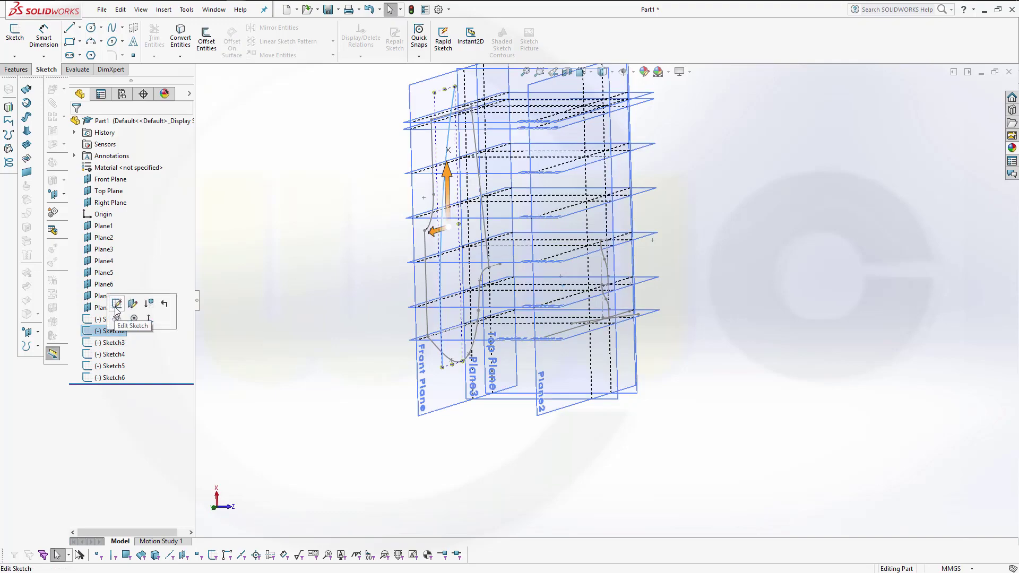
Offset Sketch2's long arc by 20 mm and close Sketch2.
left_click(118, 307)
mouse_move(313, 339)
middle_mouse_down()
mouse_move(302, 279)
mouse_move(757, 298)
mouse_move(597, 338)
mouse_move(705, 482)
mouse_move(689, 456)
middle_mouse_up()
key("Escape")
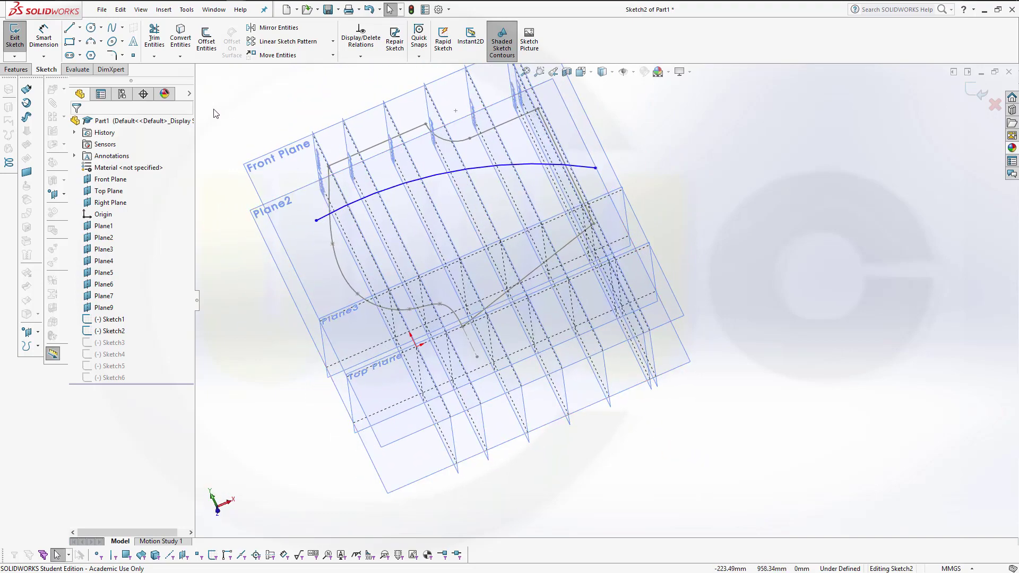
left_click(207, 45)
left_click(402, 184)
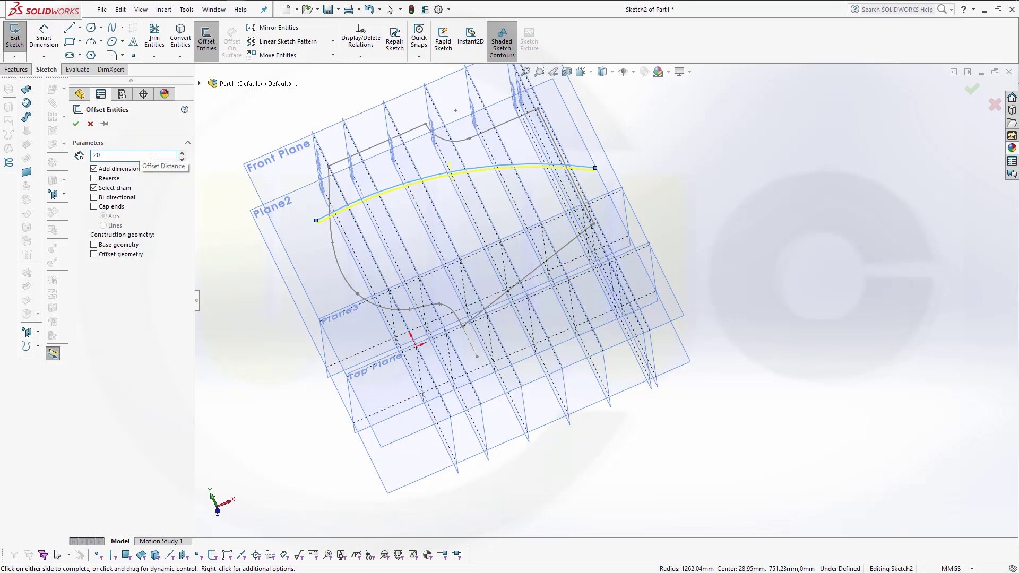
key("Return")
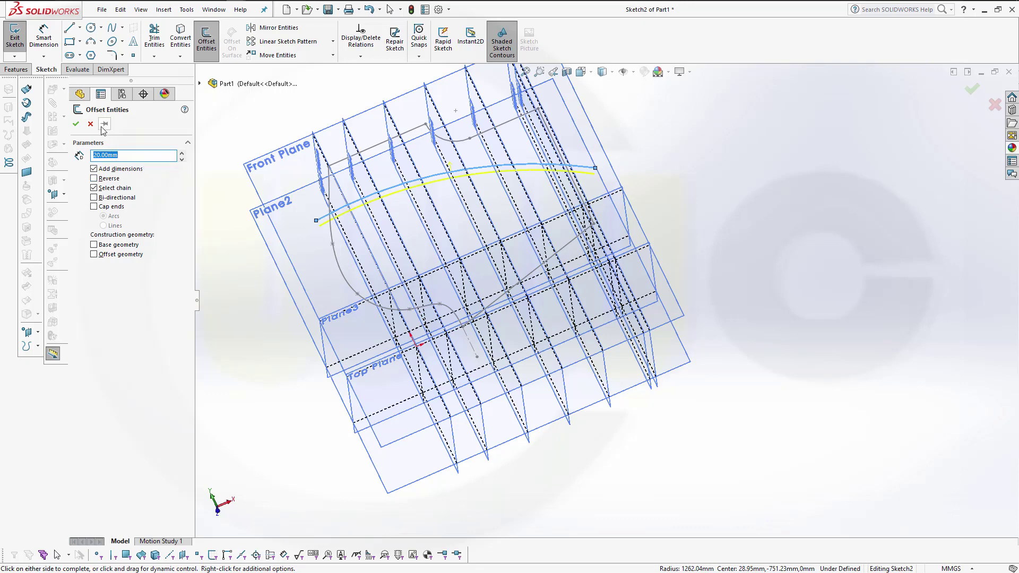
left_click(76, 124)
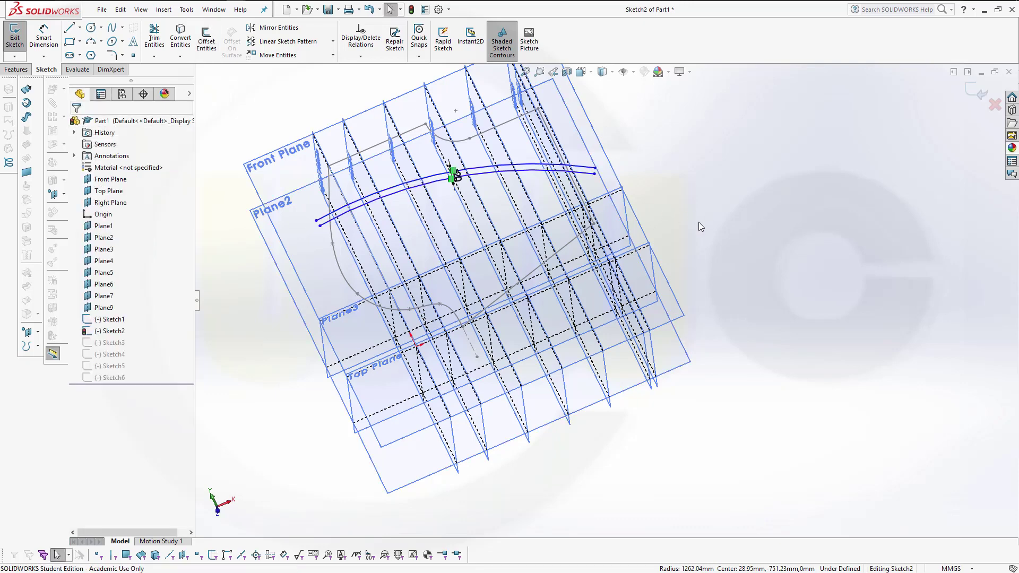
middle_click_drag(675, 191, 866, 182)
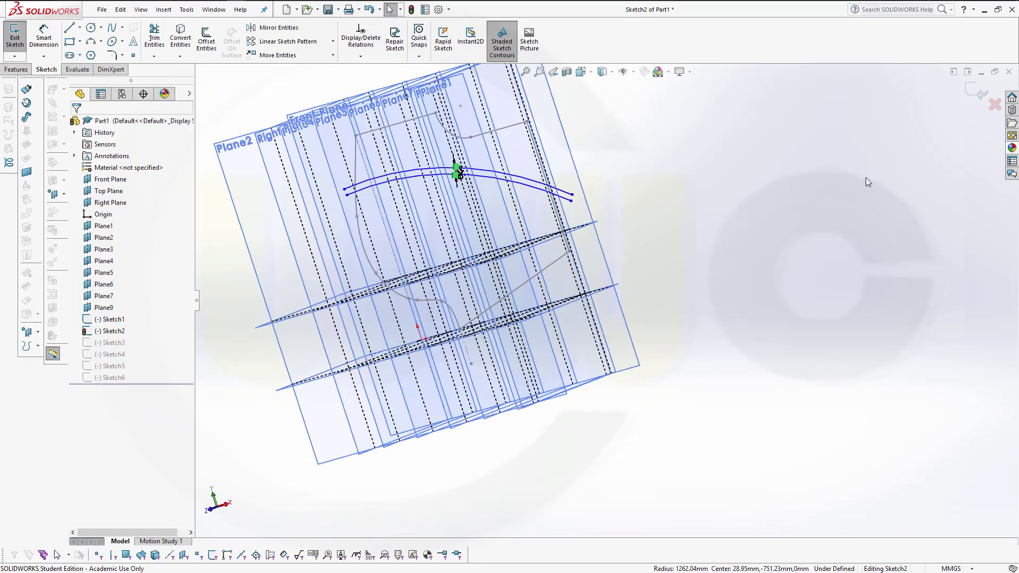
left_click(980, 98)
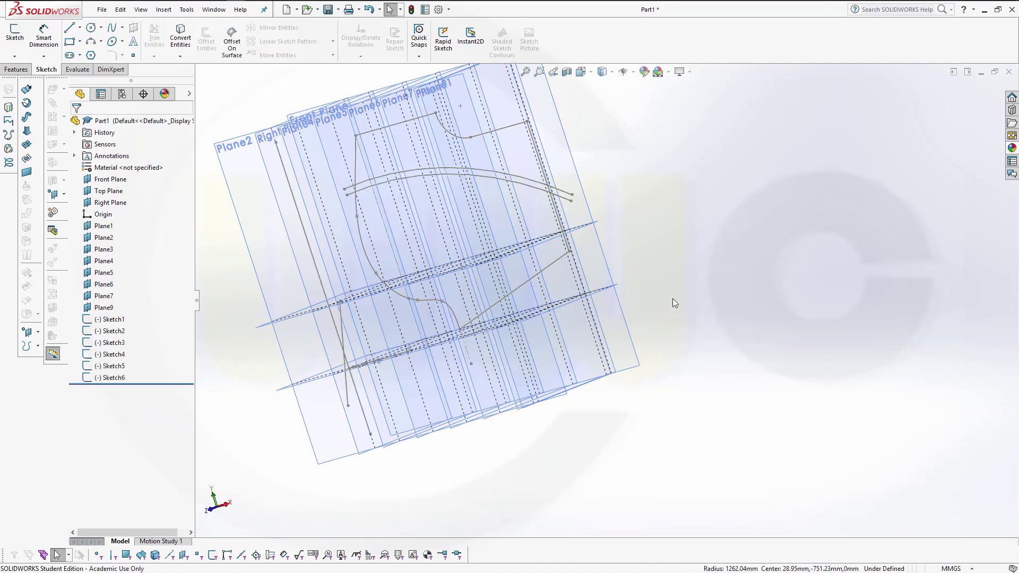
scroll(677, 295, "up", 3)
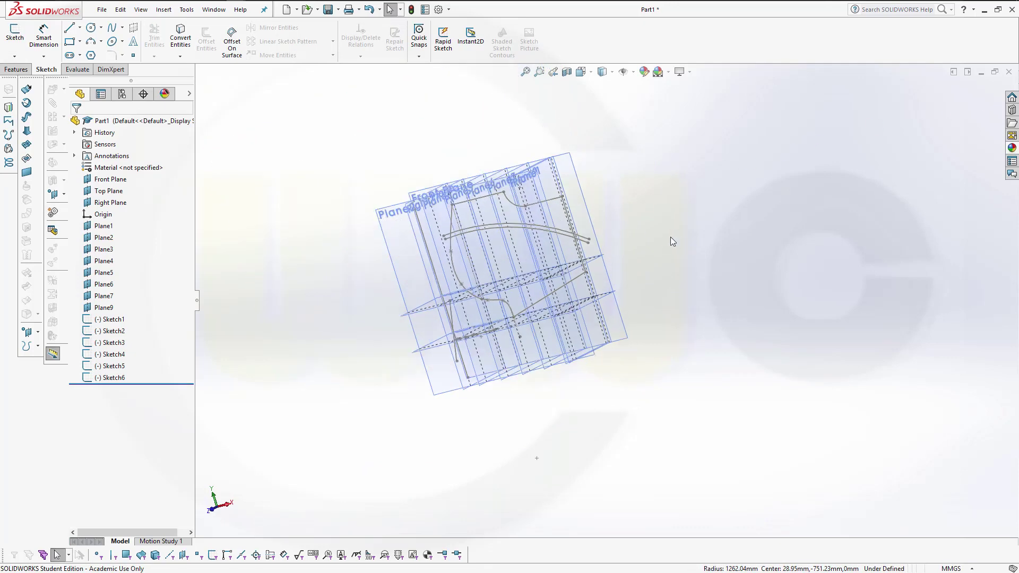
middle_click_drag(672, 242, 657, 263)
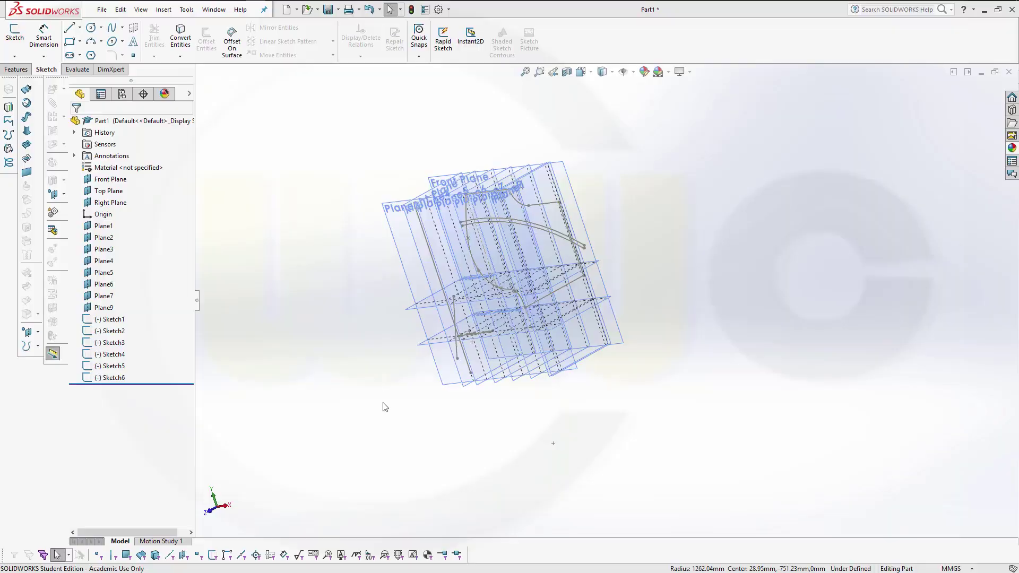
mouse_move(328, 280)
middle_mouse_down()
mouse_move(359, 241)
mouse_move(655, 220)
mouse_move(703, 263)
mouse_move(739, 253)
mouse_move(496, 150)
middle_mouse_up()
scroll(454, 144, "down", 3)
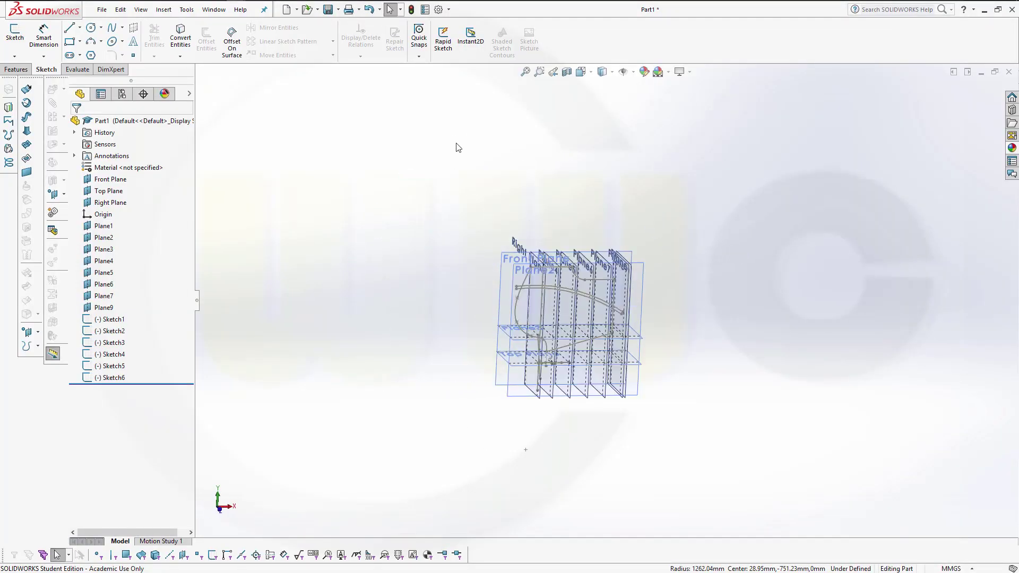
mouse_move(844, 499)
middle_mouse_down()
mouse_move(839, 479)
mouse_move(809, 496)
mouse_move(821, 445)
mouse_move(739, 380)
mouse_move(675, 420)
mouse_move(735, 431)
mouse_move(762, 280)
mouse_move(794, 216)
mouse_move(823, 223)
middle_mouse_up()
key("f")
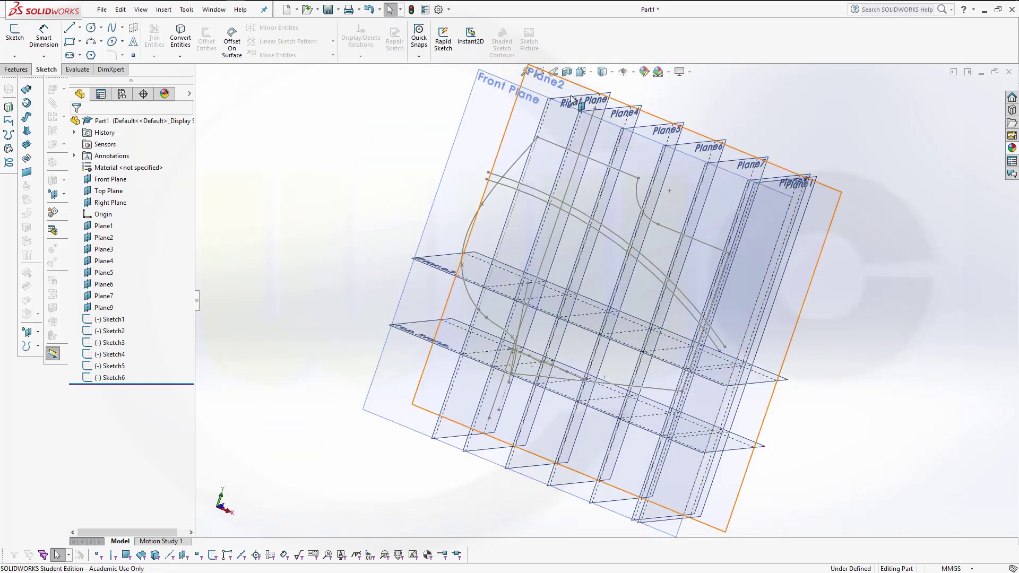
left_click(503, 86)
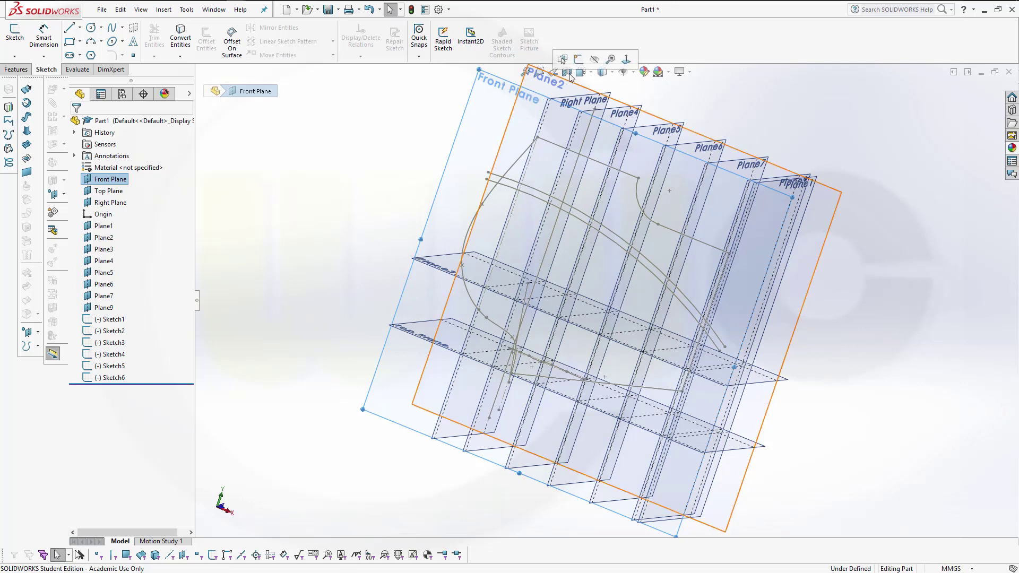
Start Sketch7 on Front Plane, viewed normal to Front and zoomed in.
left_click(579, 60)
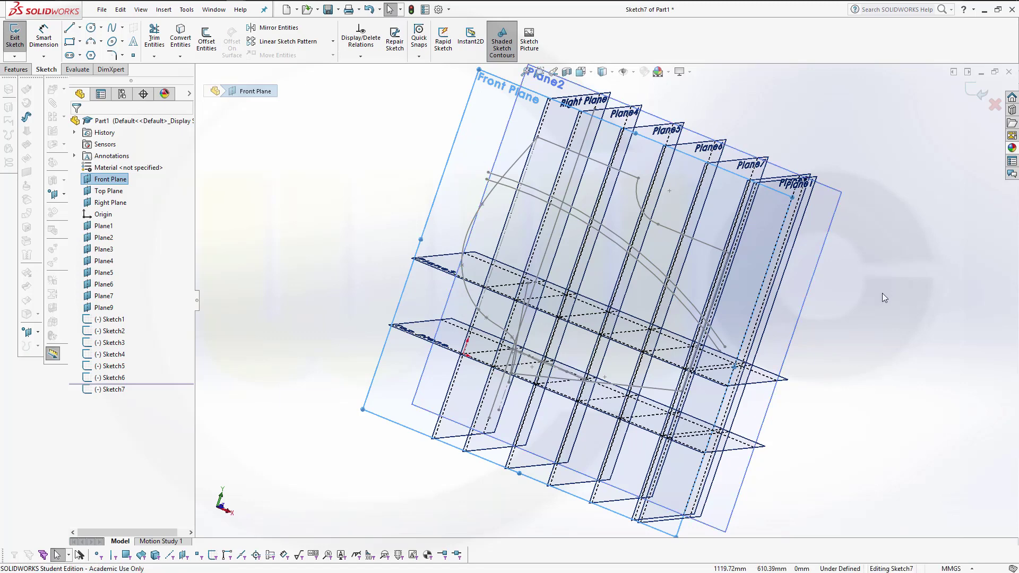
key("space")
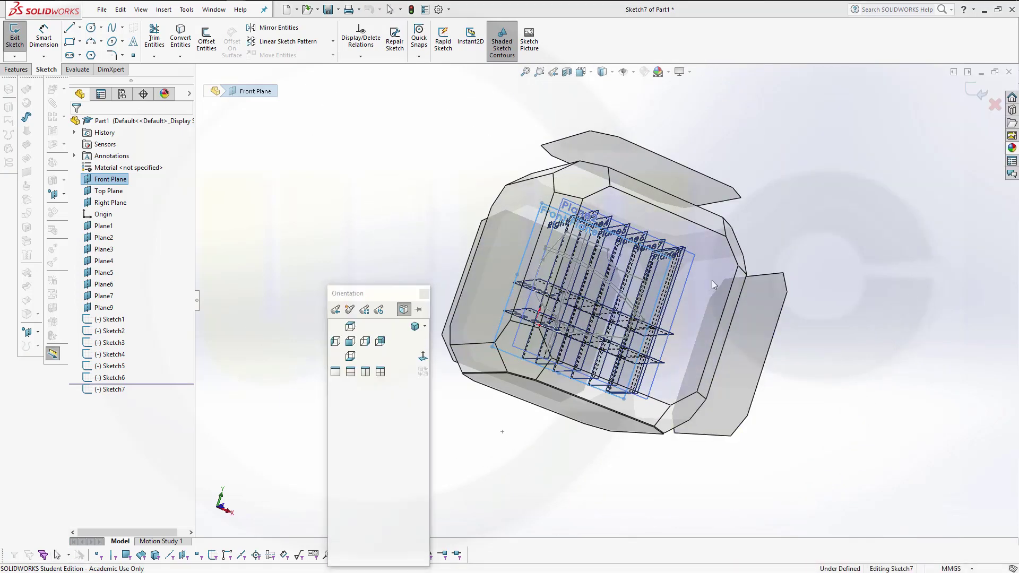
left_click(711, 280)
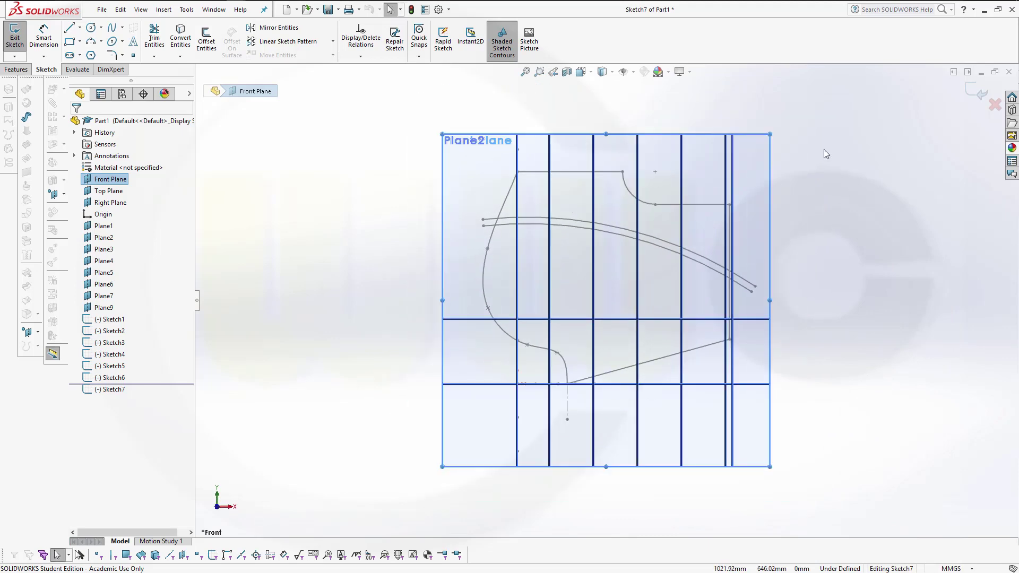
scroll(721, 109, "down", 3)
scroll(482, 305, "down", 1)
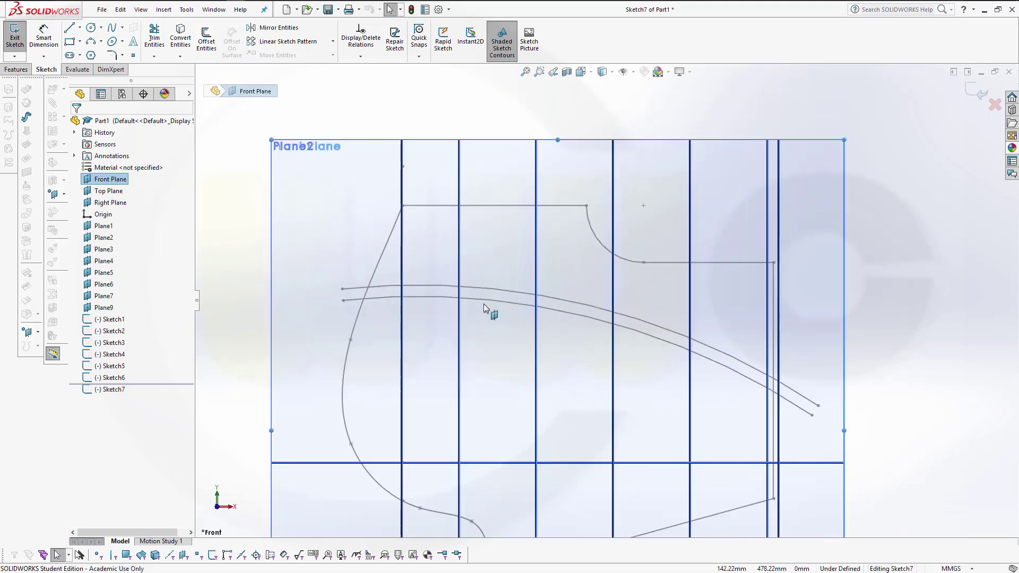
scroll(517, 228, "down", 1)
scroll(536, 200, "down", 1)
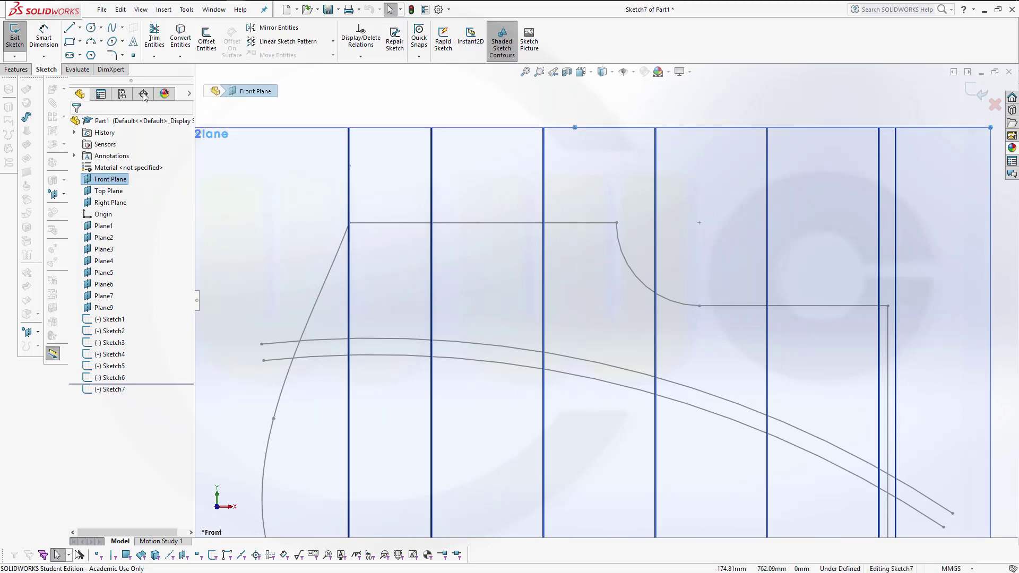
Draw a three-point arc starting just below the line end.
left_click(100, 41)
left_click(114, 80)
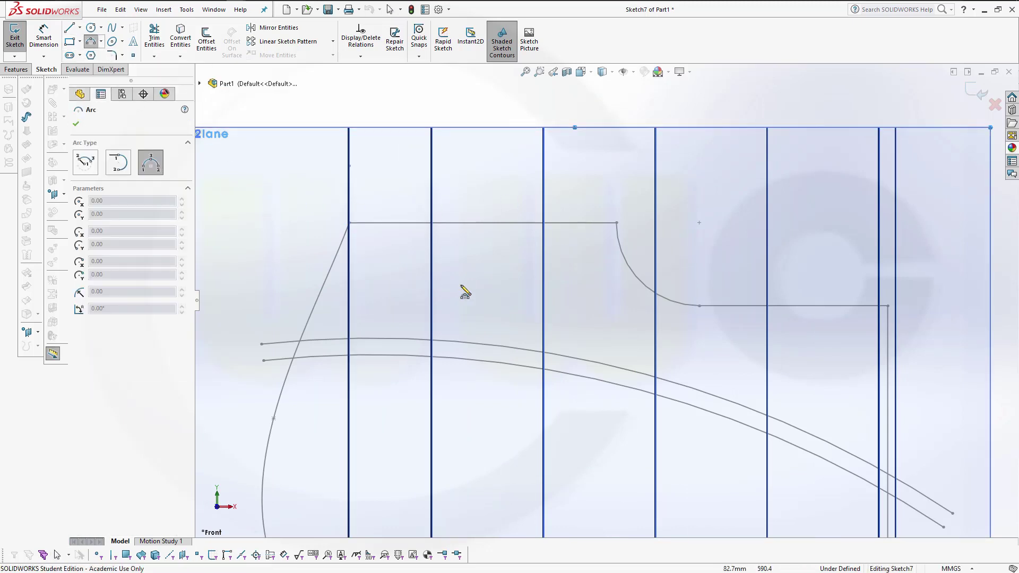
left_click(612, 230)
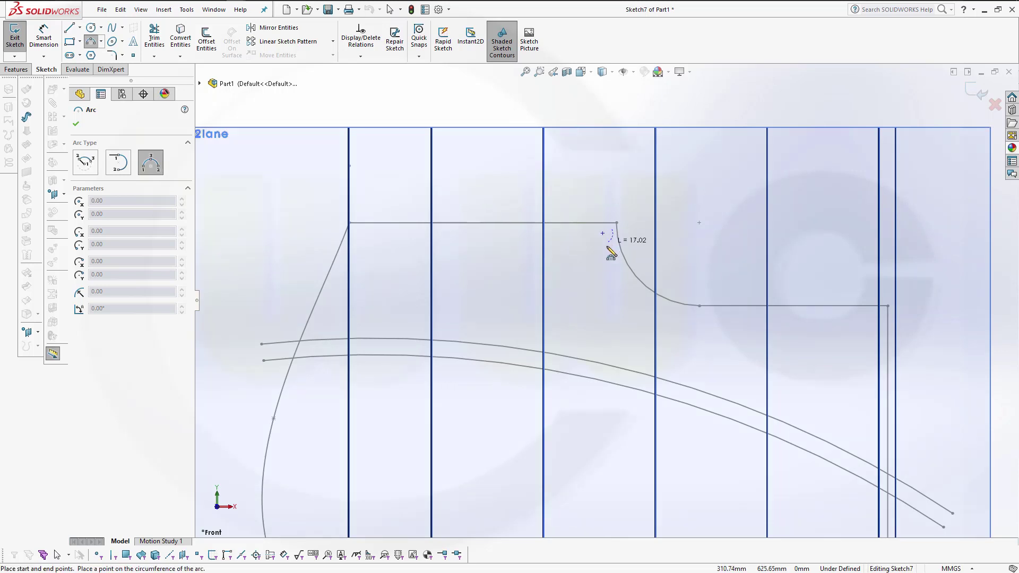
left_click(555, 291)
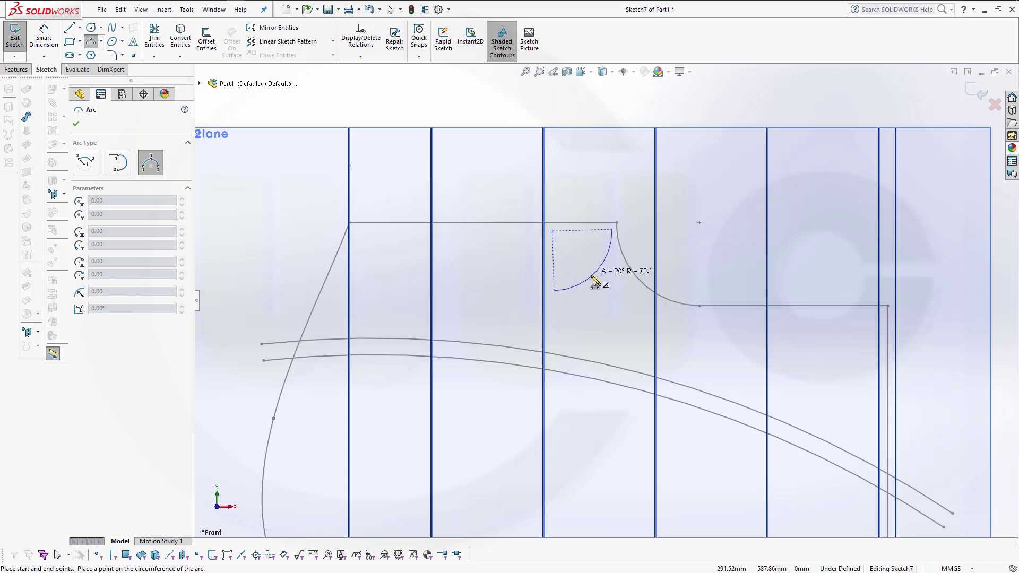
left_click(593, 276)
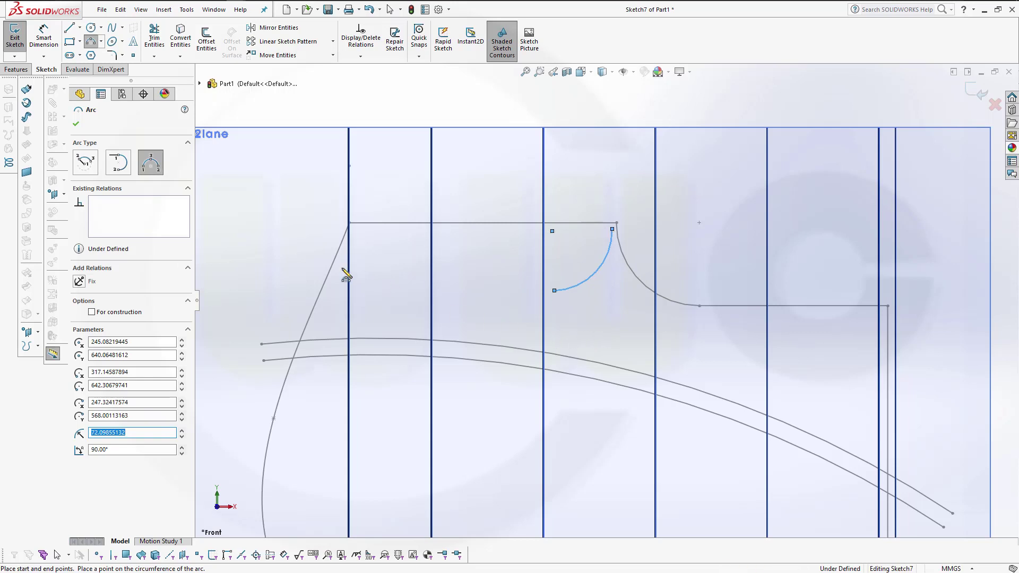
left_click(78, 124)
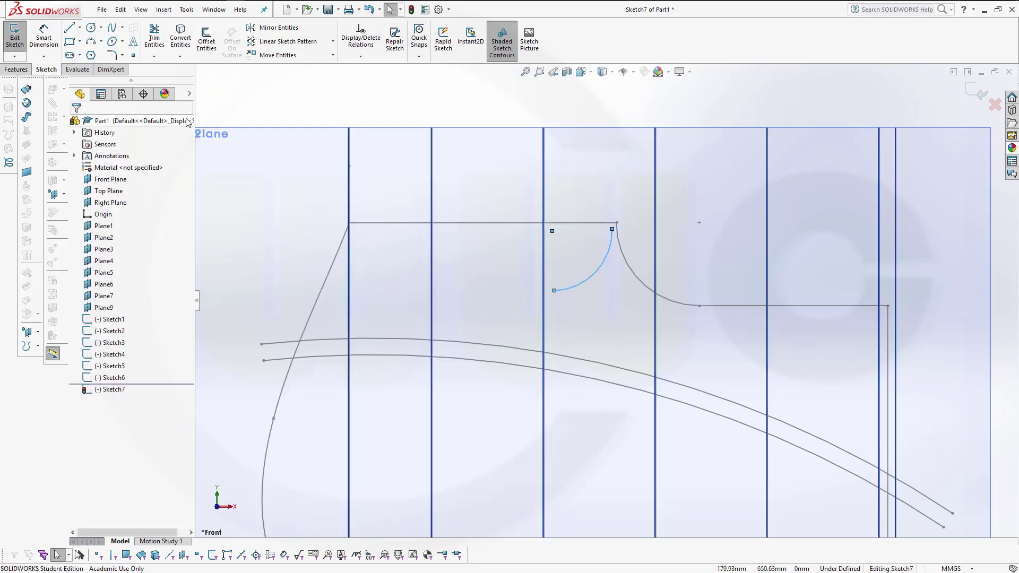
Add a shallow three-point arc beside the first arc's lower end and close Sketch7.
left_click(91, 41)
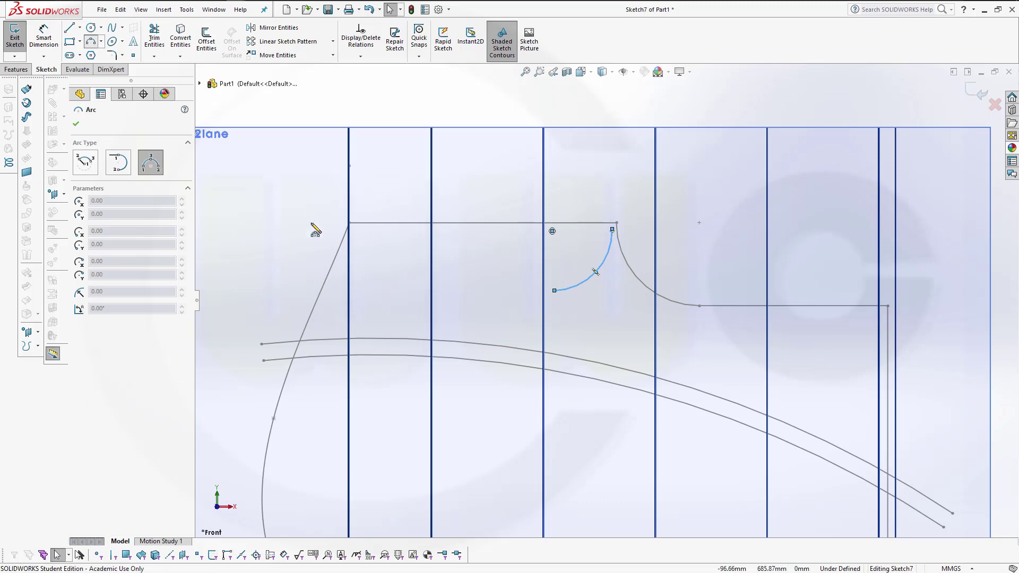
left_click(553, 309)
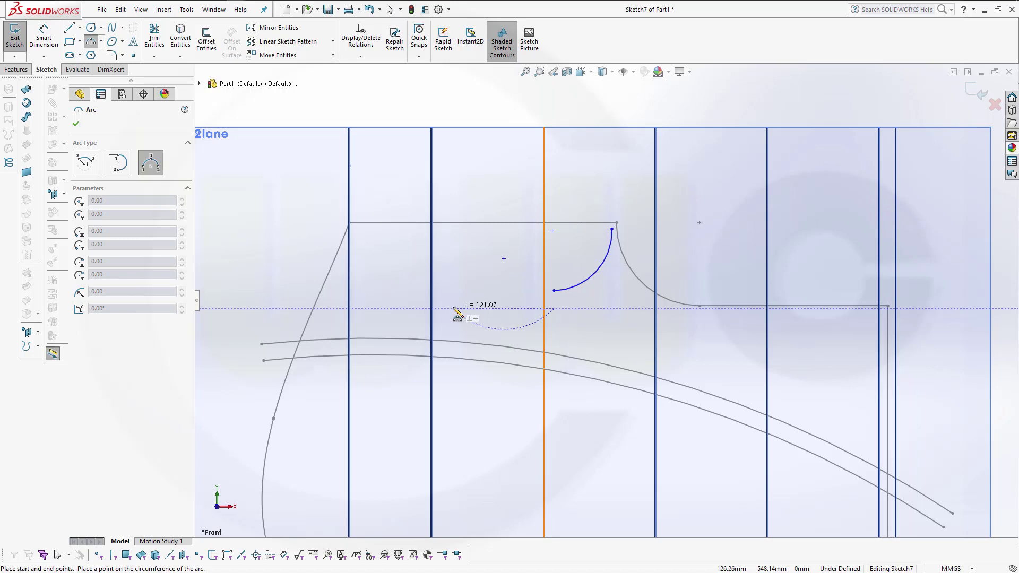
left_click(454, 308)
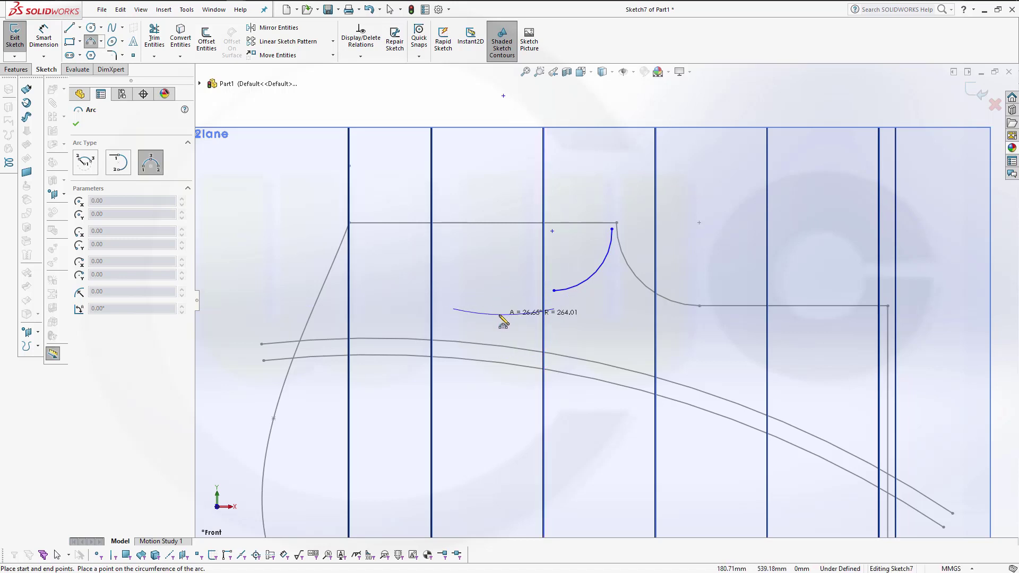
left_click(503, 318)
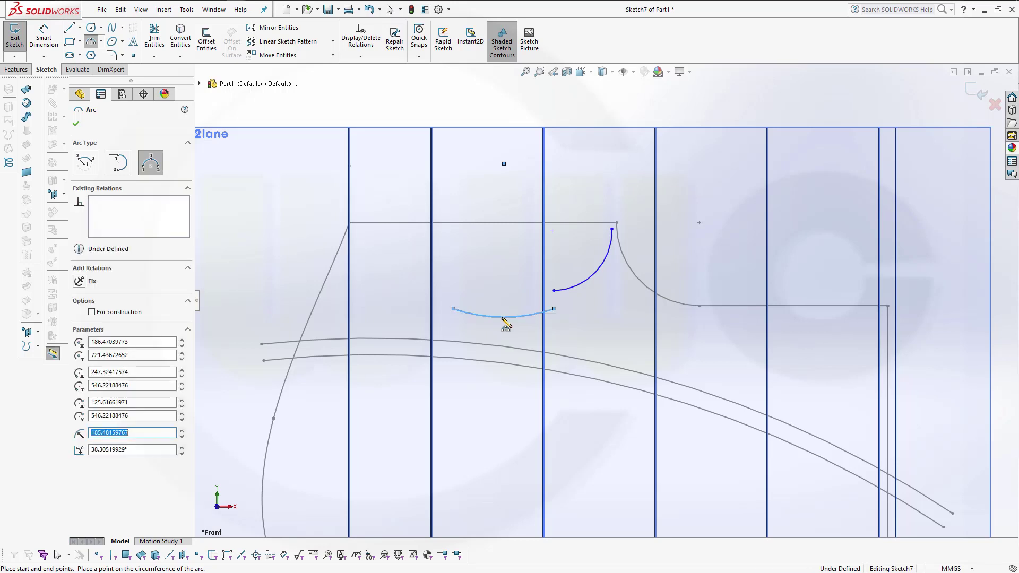
left_click(77, 125)
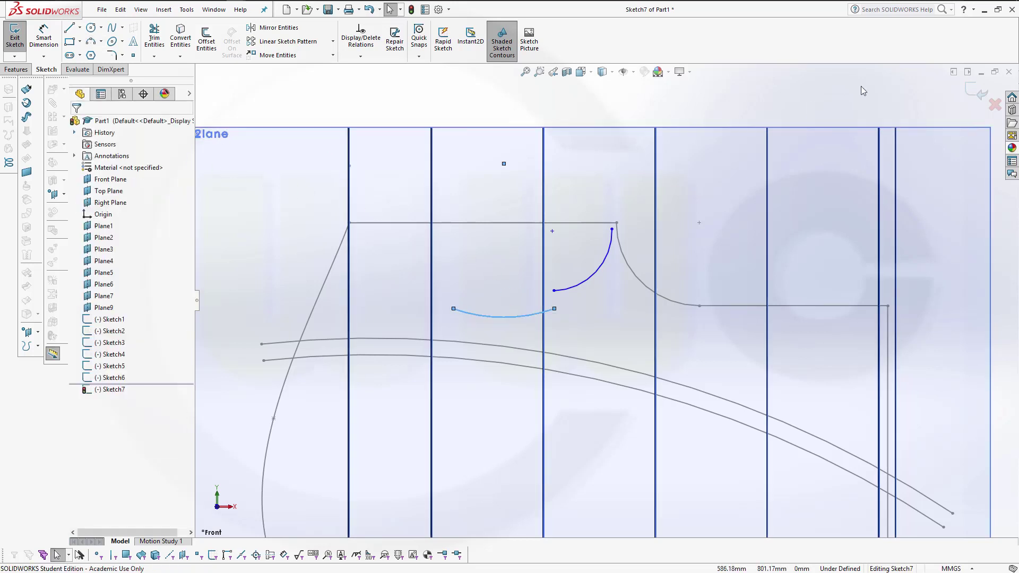
left_click(978, 94)
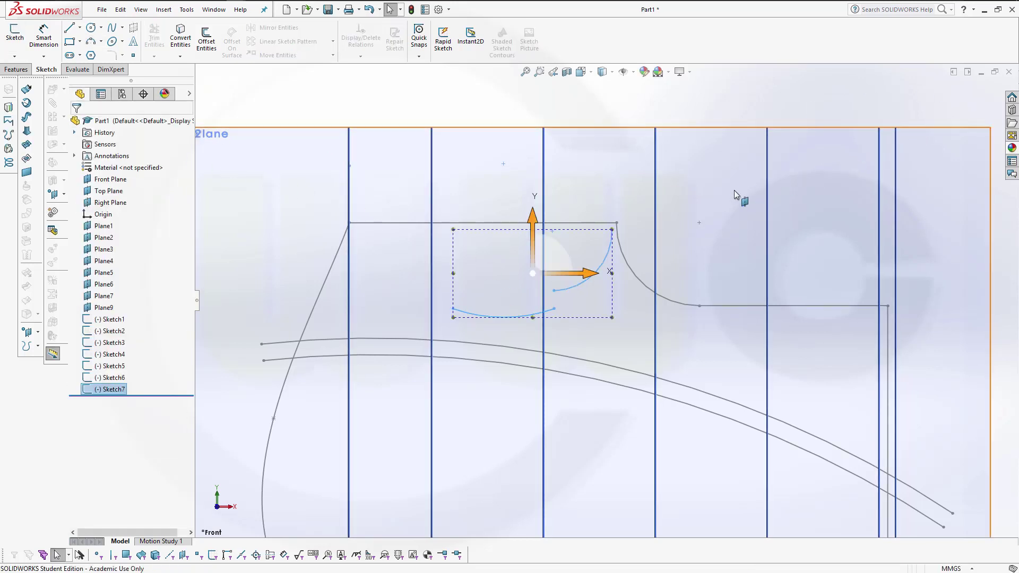
Start a new sketch on Front Plane.
left_click(260, 97)
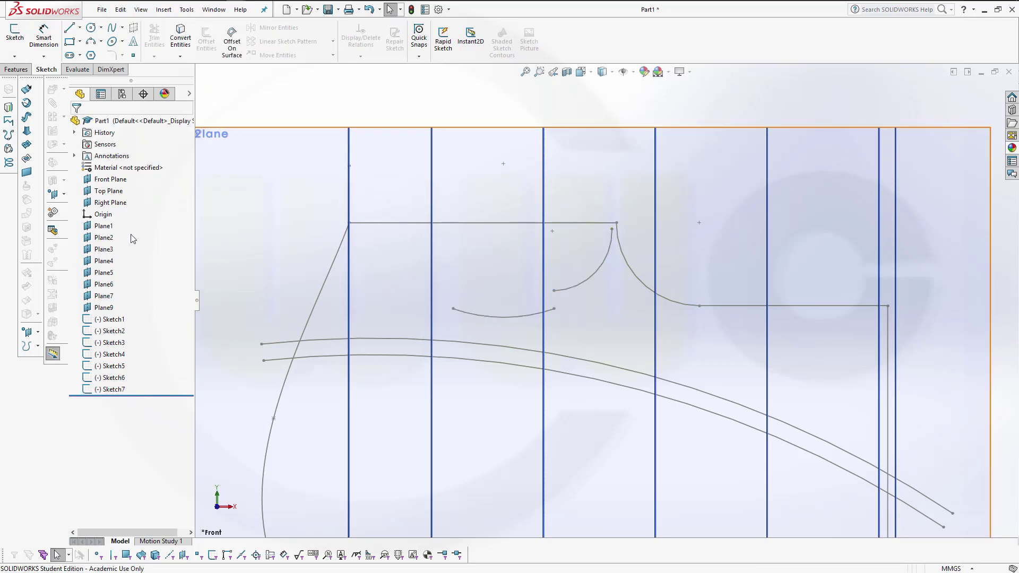
left_click(114, 179)
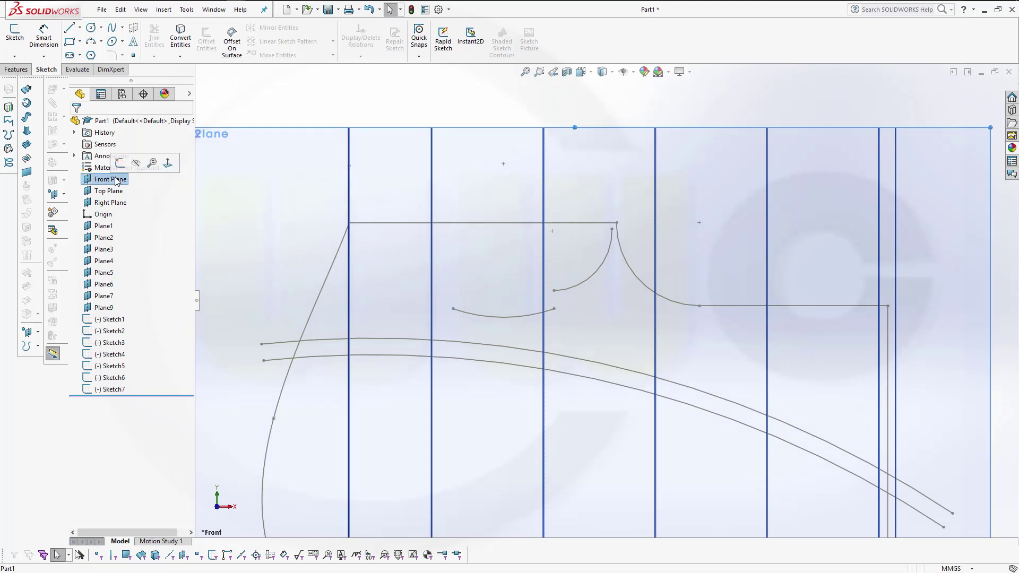
left_click(120, 162)
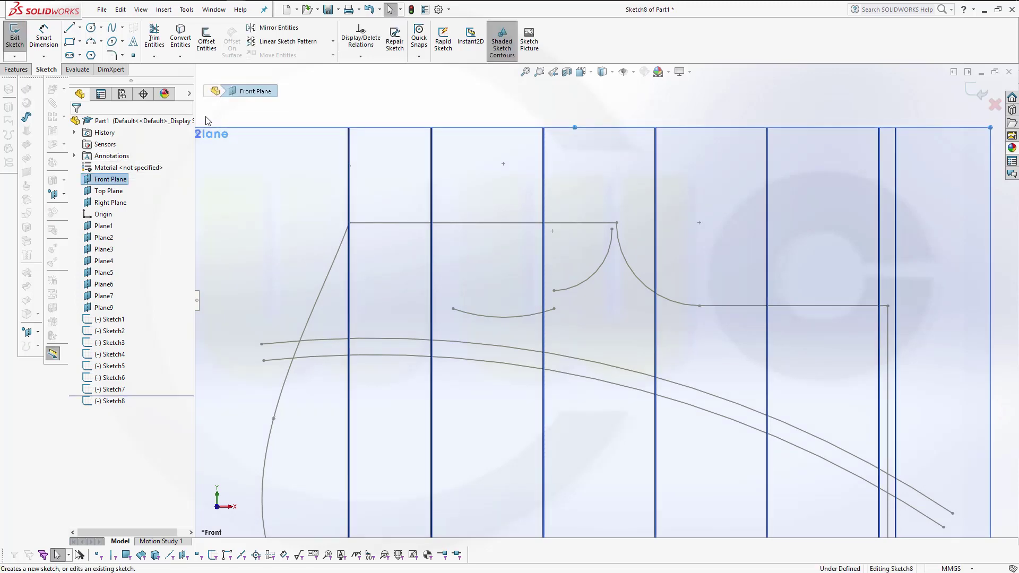
Draw three stacked corner rectangles, each narrower than the one above.
left_click(70, 41)
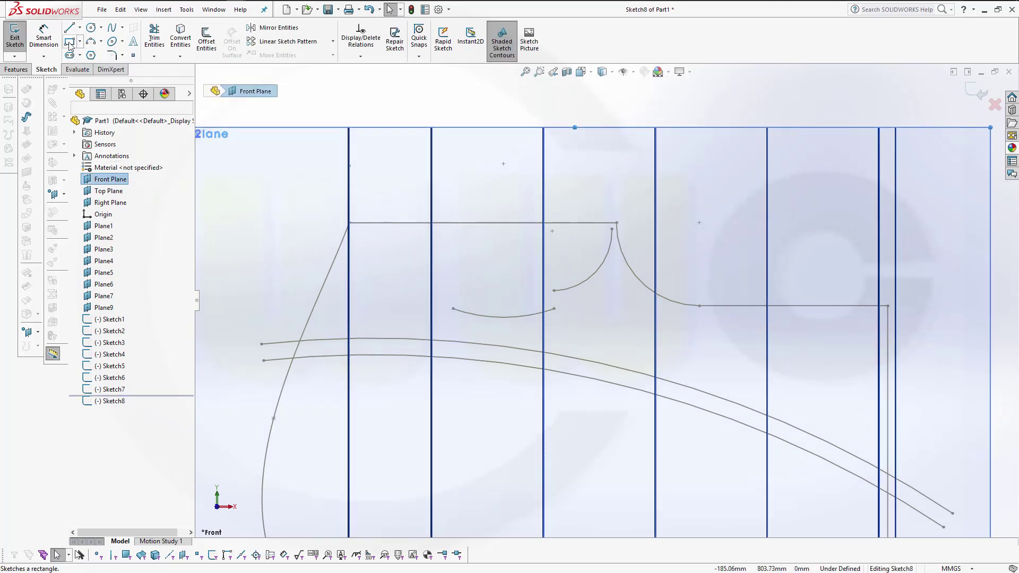
left_click(360, 233)
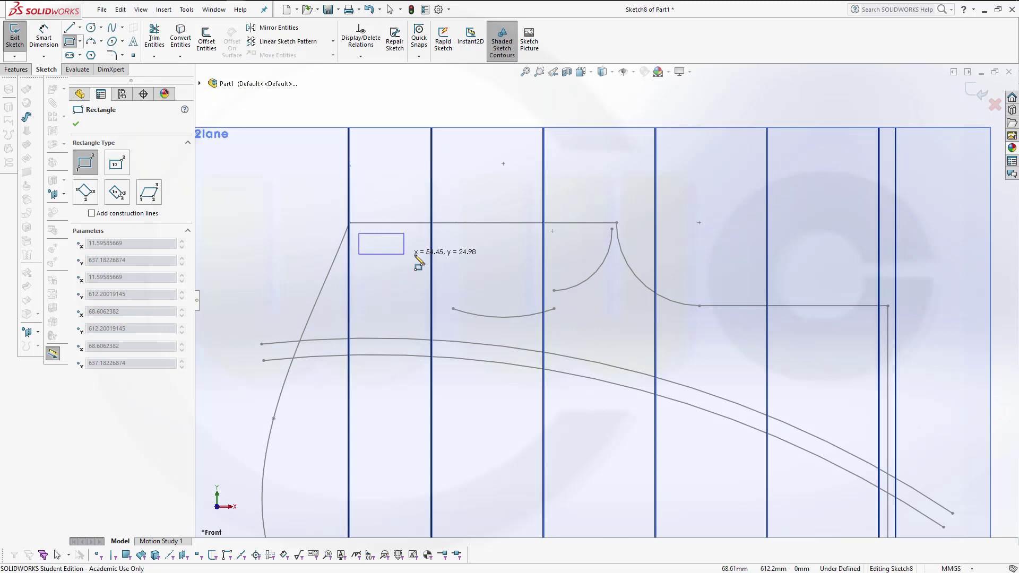
left_click(480, 251)
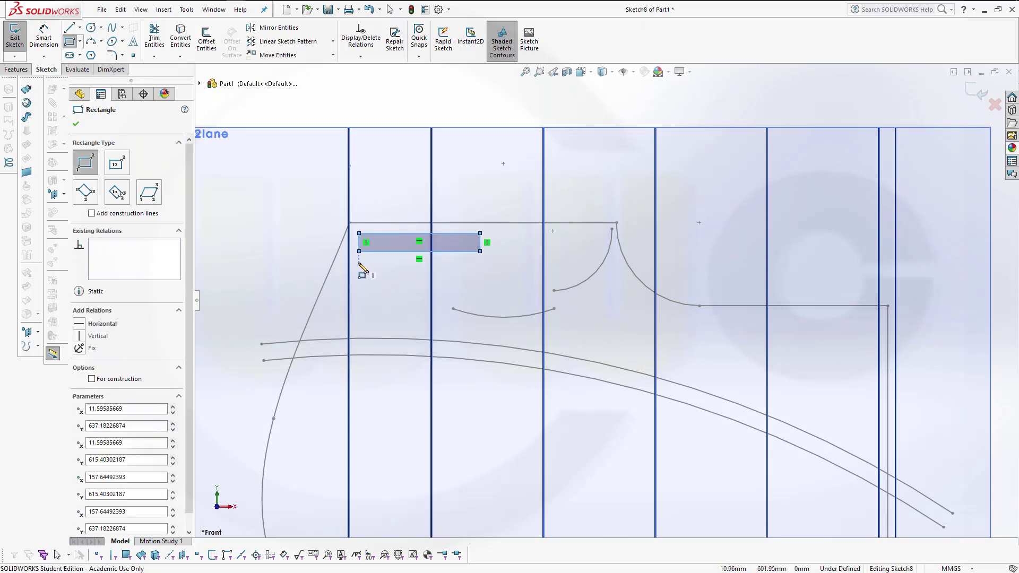
left_click(360, 262)
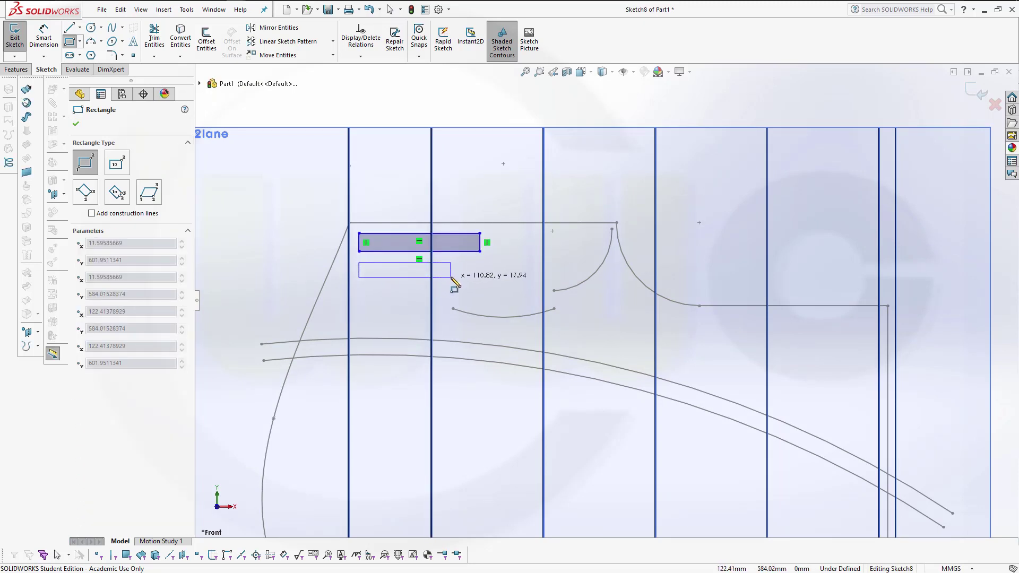
left_click(452, 277)
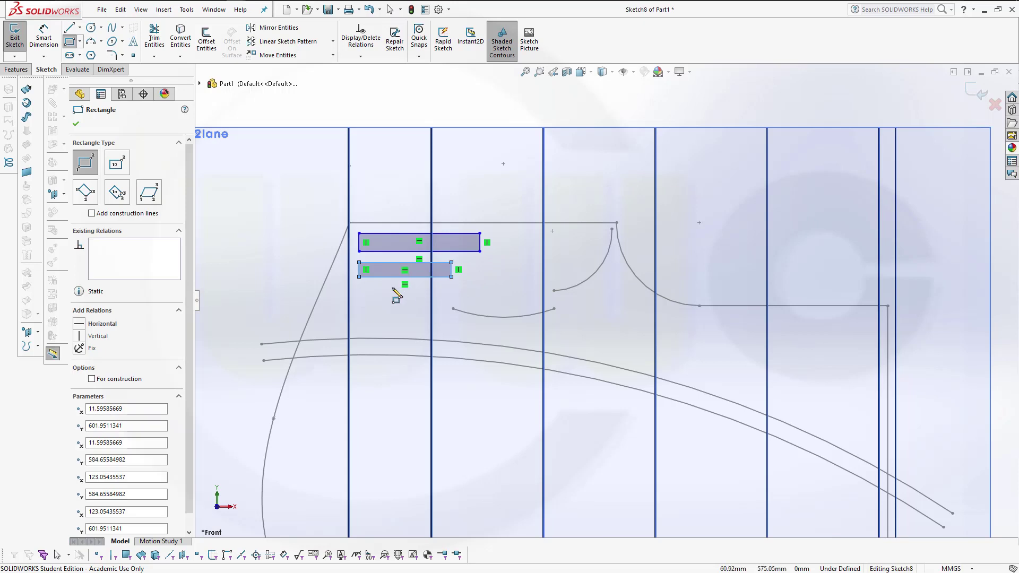
left_click(360, 290)
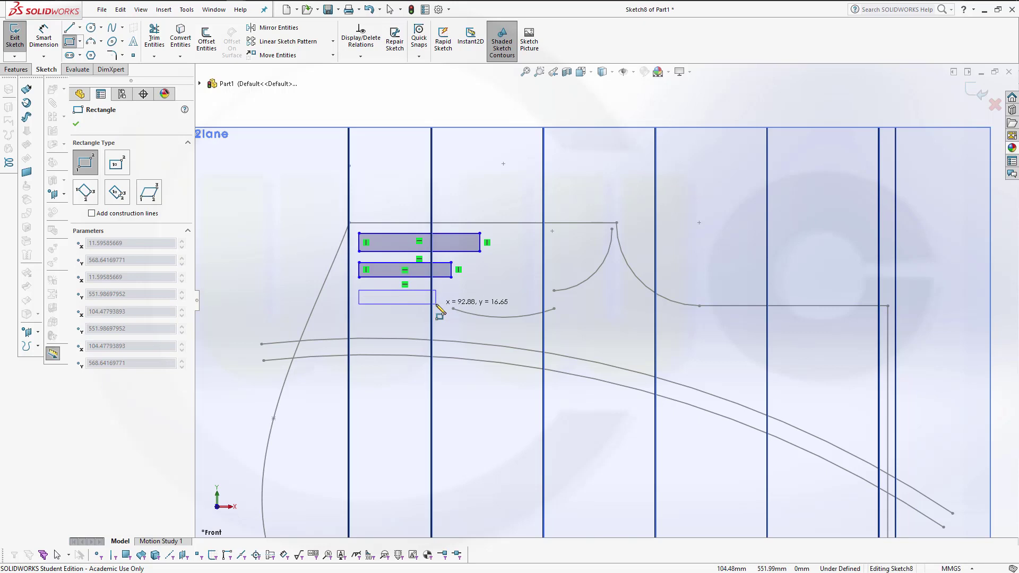
left_click(427, 303)
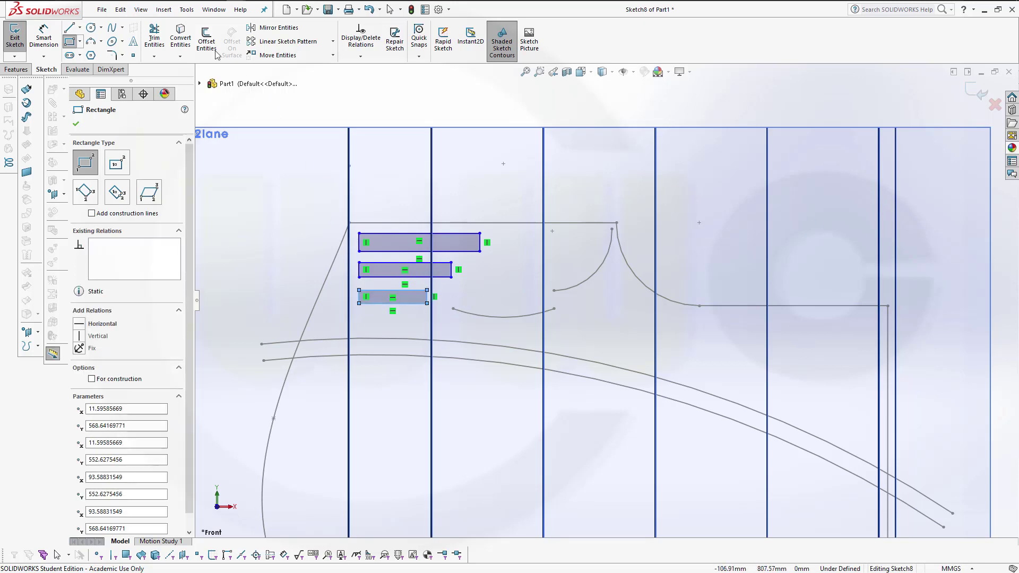
Dimension the two gaps between the stacked rectangles to 15 mm each.
left_click(43, 38)
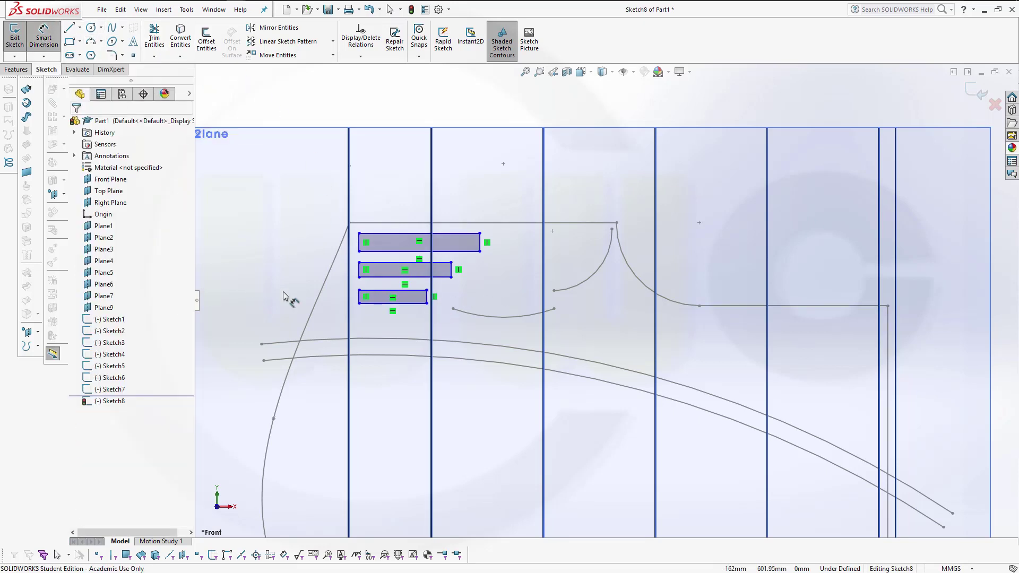
left_click(373, 251)
left_click(373, 262)
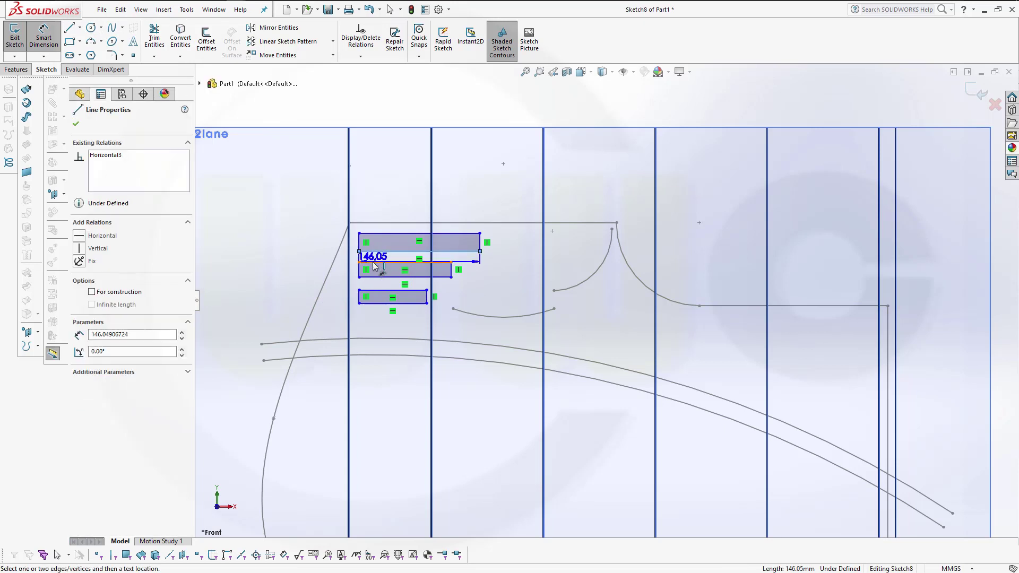
left_click(291, 255)
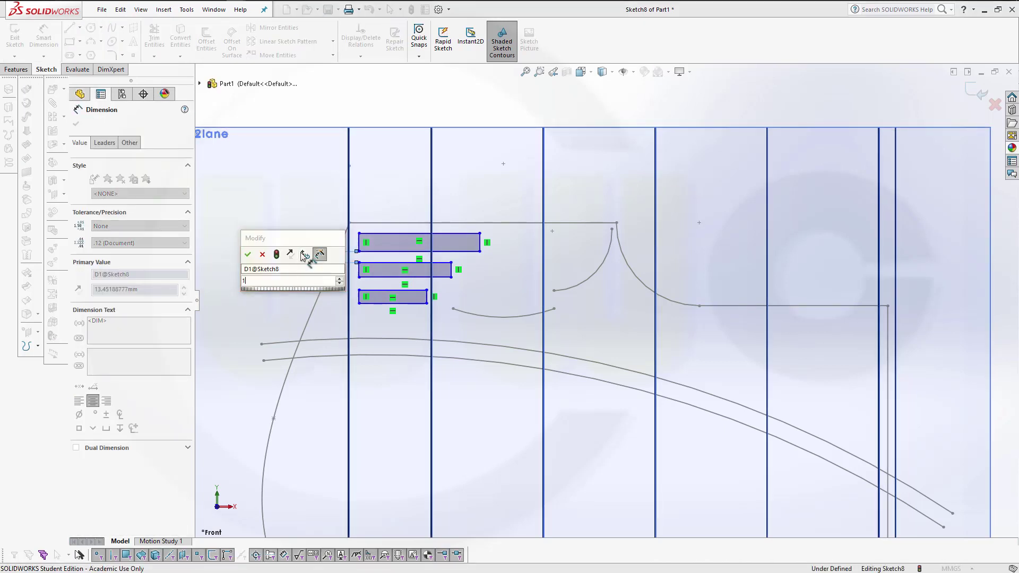
type("15")
key("Return")
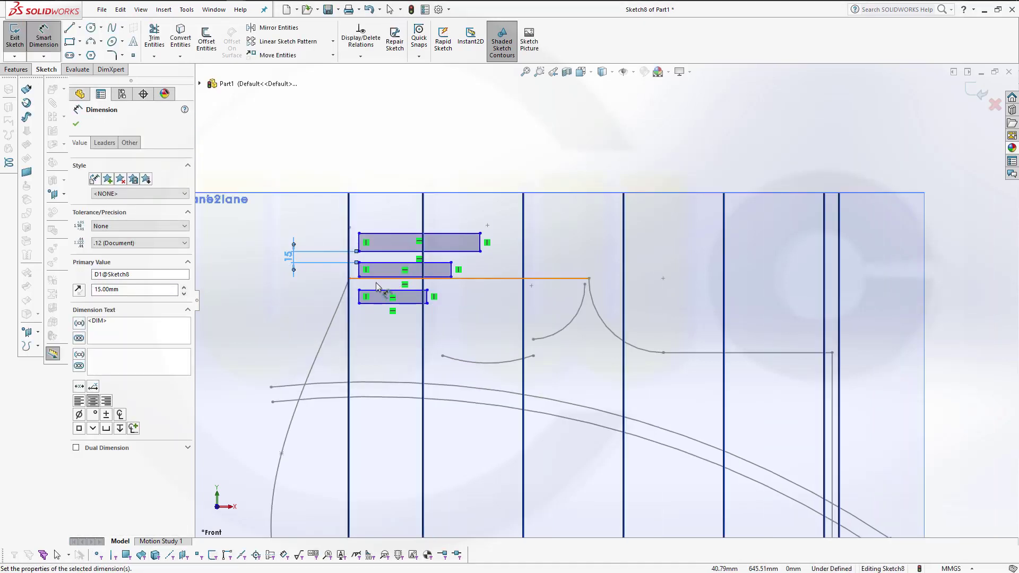
left_click(374, 278)
left_click(378, 290)
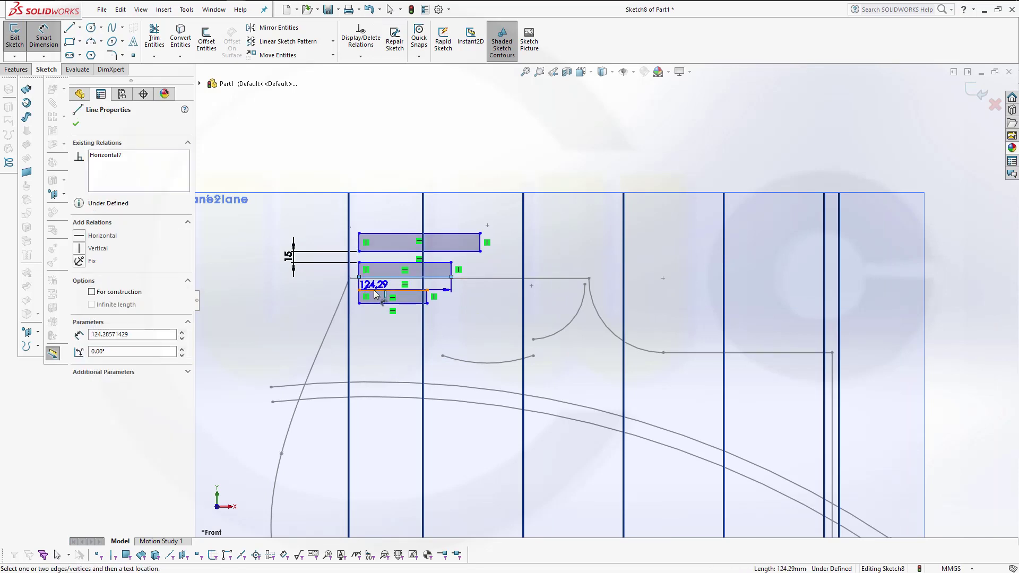
left_click(289, 295)
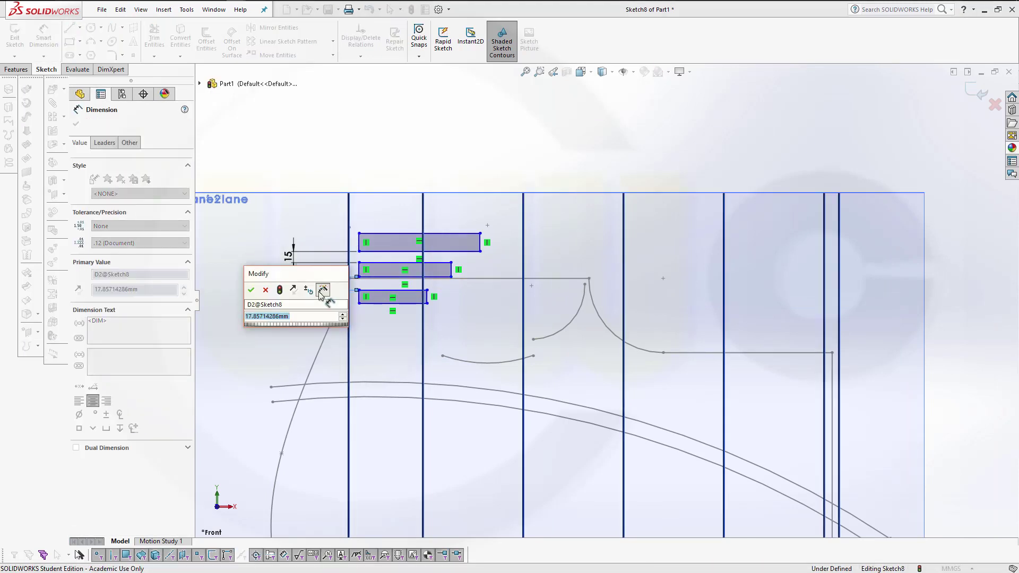
type("15")
key("Return")
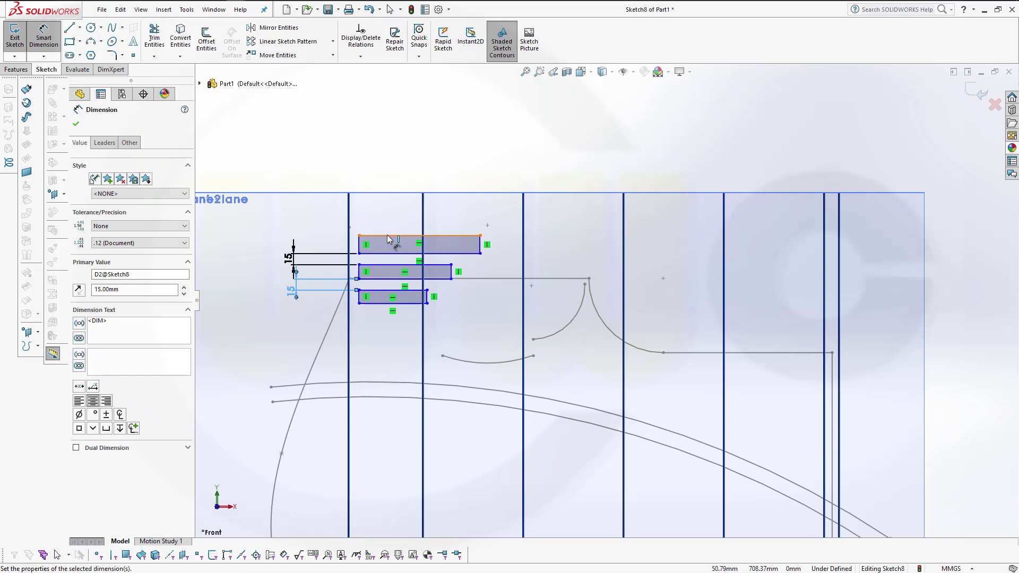
Add a width dimension to the top rectangle, then undo it.
left_click(385, 248)
left_click(299, 245)
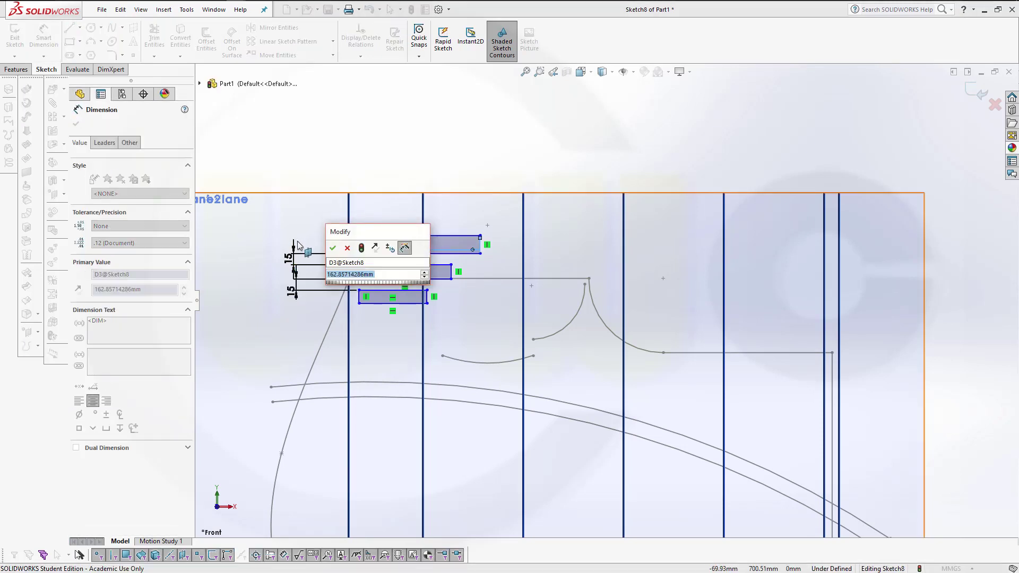
key("Return")
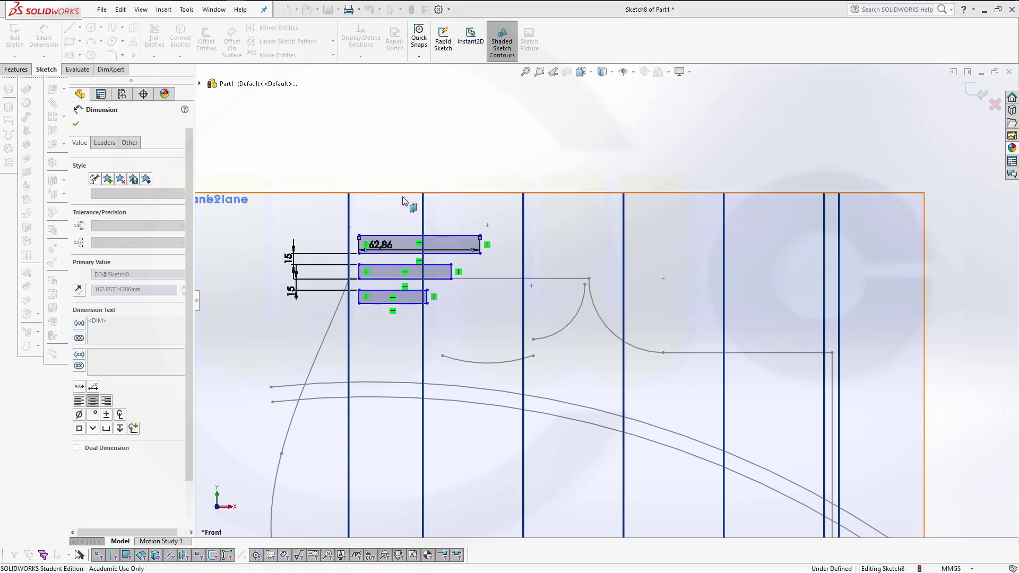
key("Escape")
key("ctrl+z")
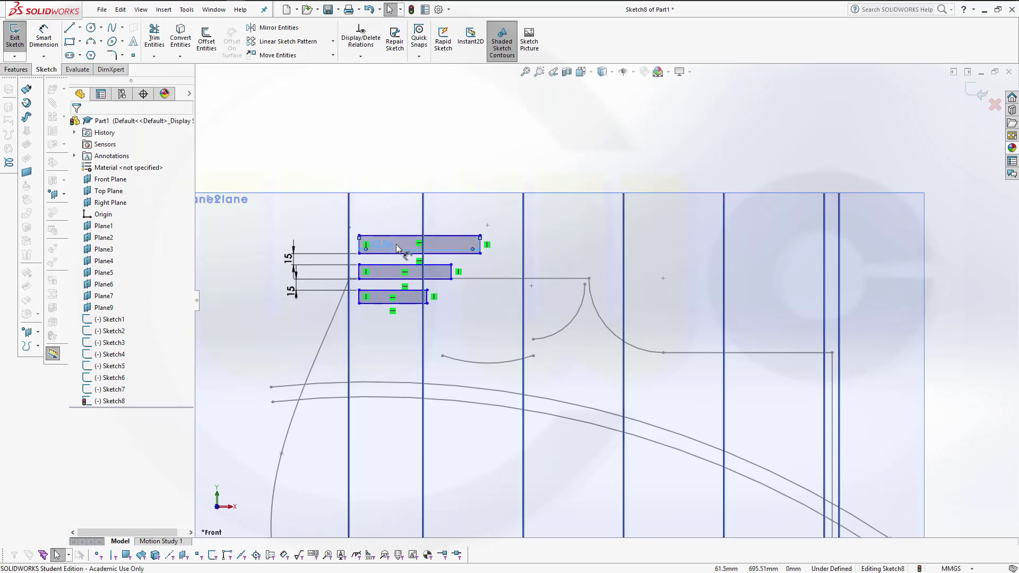
Dimension the top rectangle's height and the middle spacing to 15 mm.
left_click(43, 36)
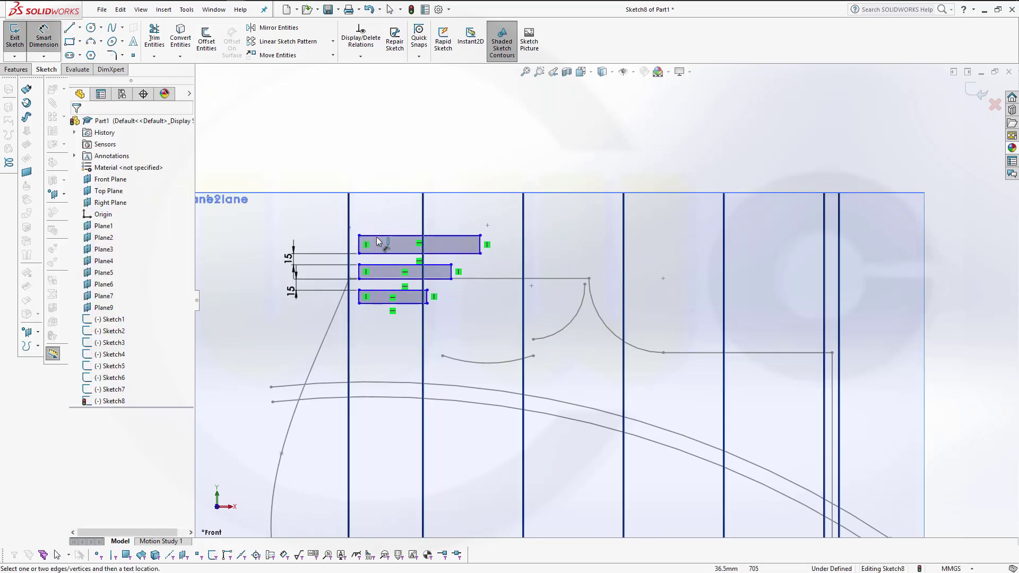
left_click(373, 254)
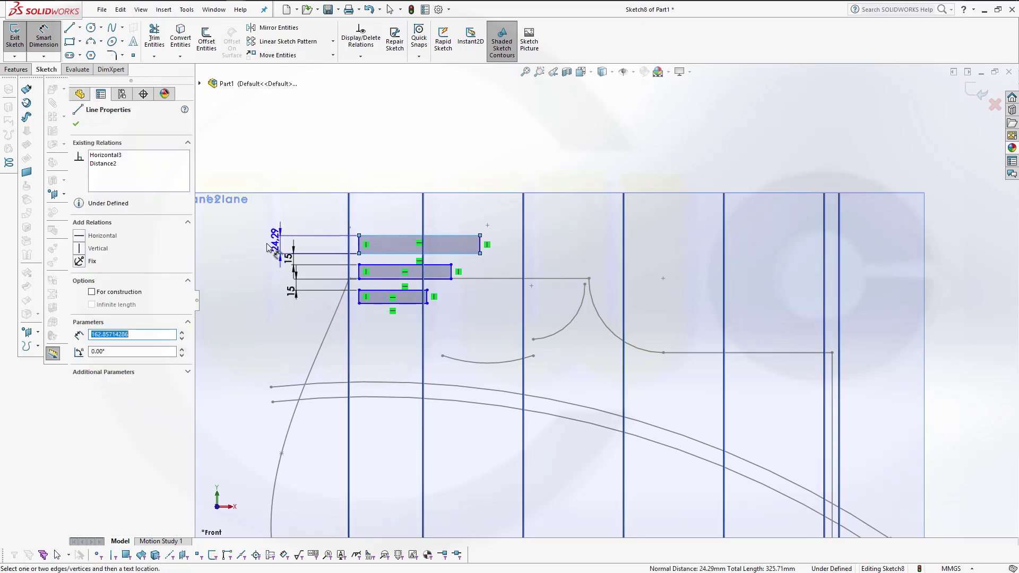
left_click(256, 249)
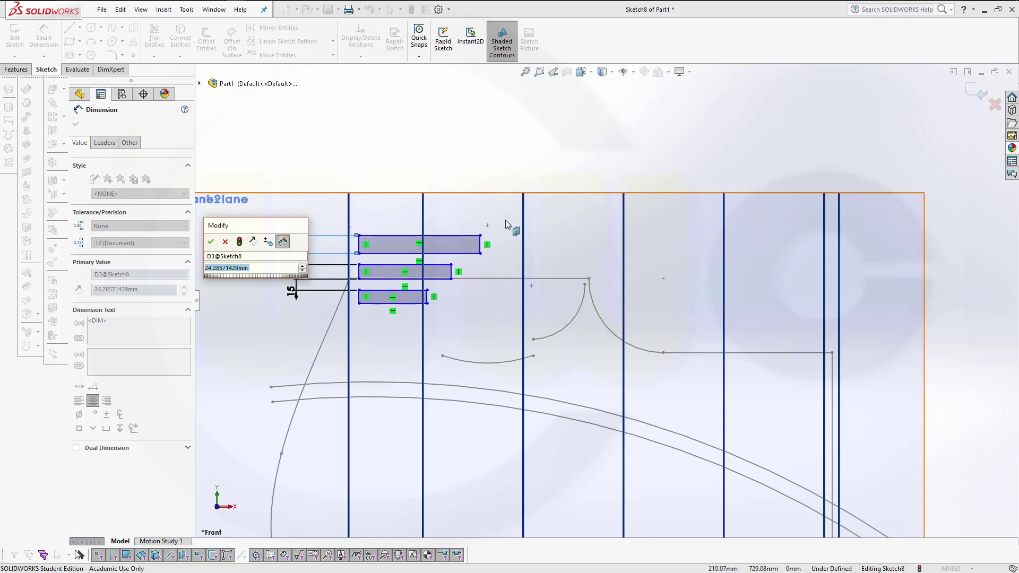
type("15")
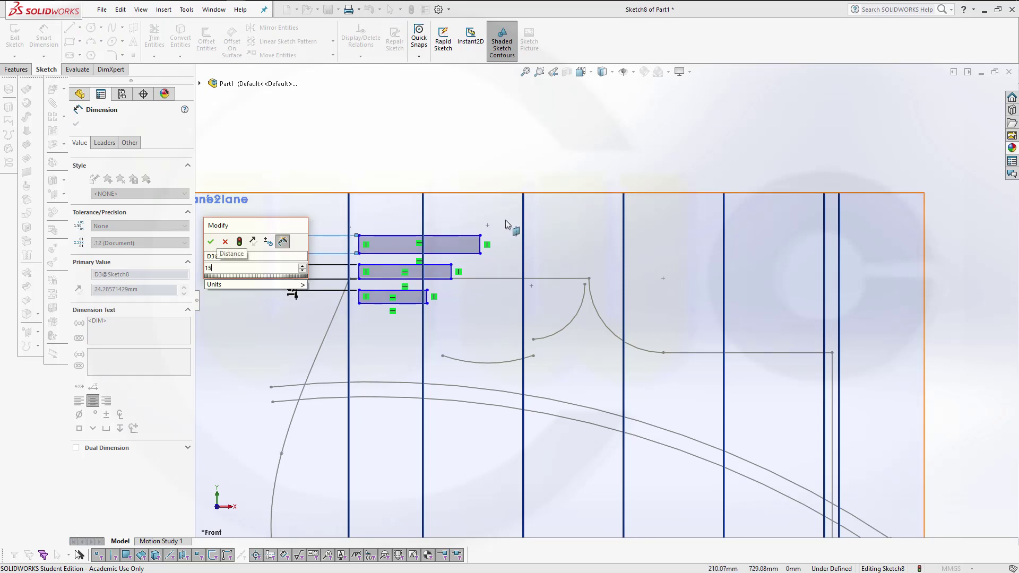
key("Return")
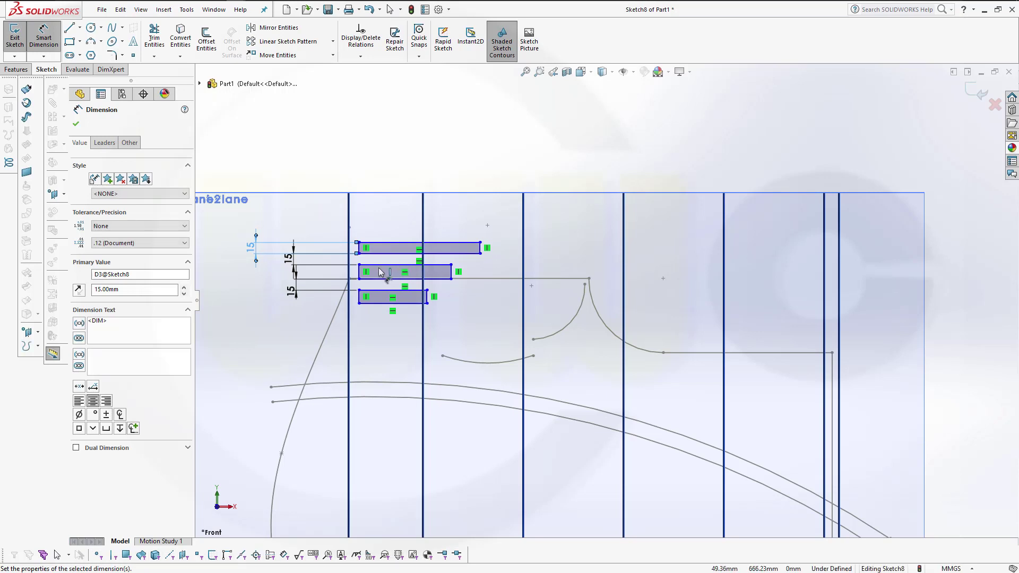
left_click(377, 279)
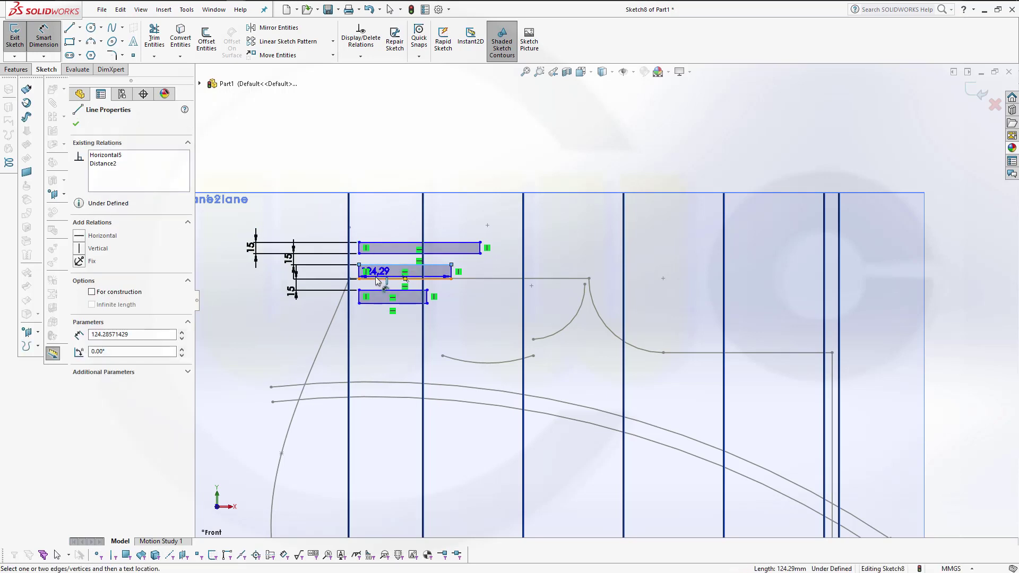
left_click(259, 274)
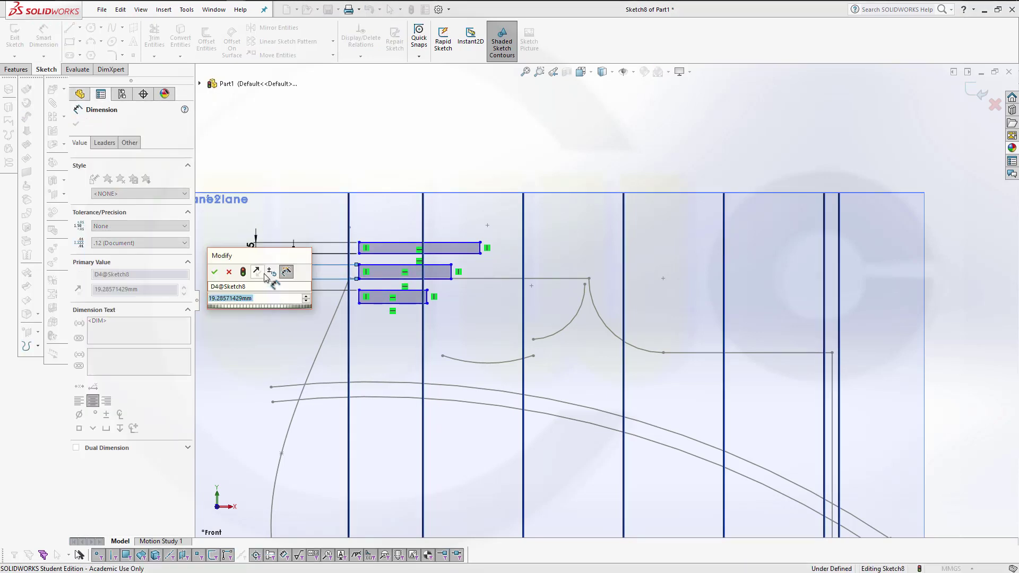
type("15")
key("Return")
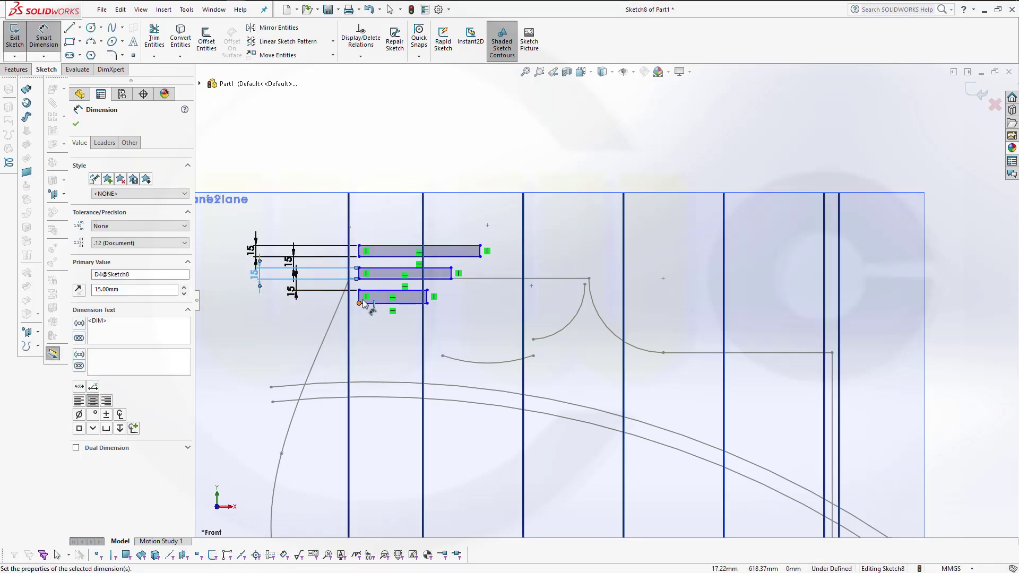
Dimension the bottom rectangle's height to 15 mm.
left_click(378, 291)
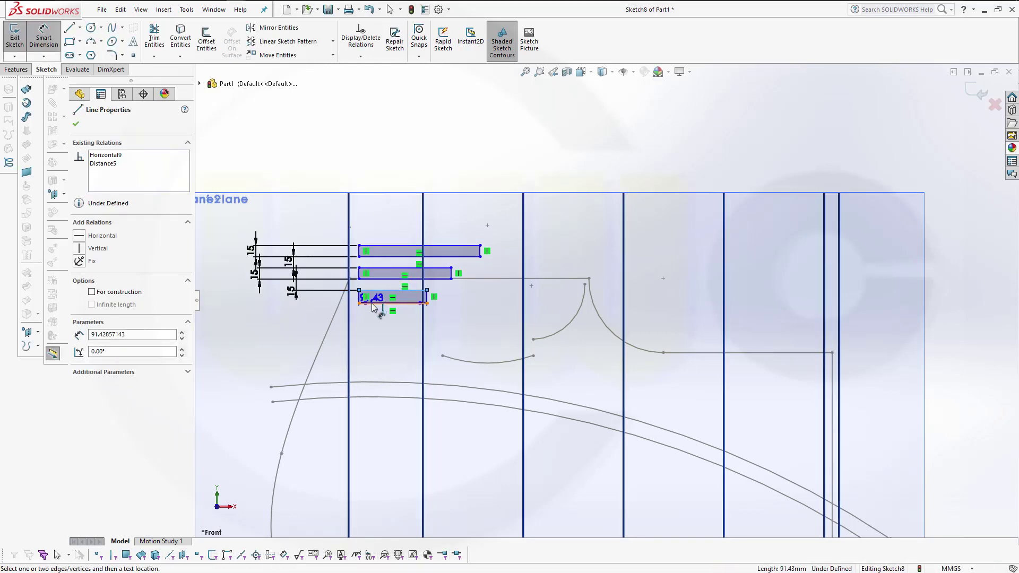
left_click(374, 304)
left_click(279, 298)
type("15")
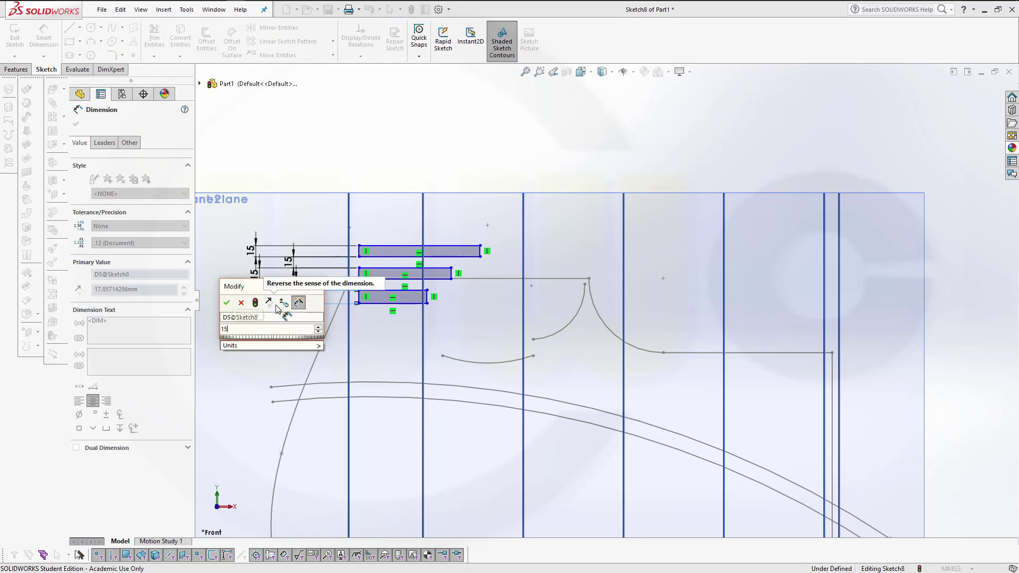
key("Return")
key("Escape")
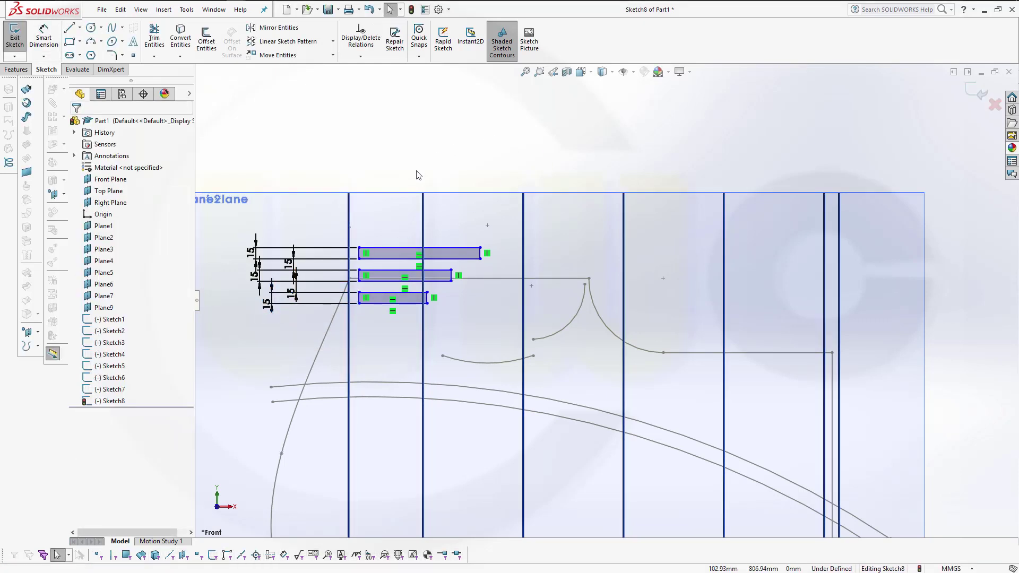
Move the rectangle stack lower and nudge the top rectangle's left edge left.
left_click_drag(380, 249, 373, 299)
left_click(358, 303)
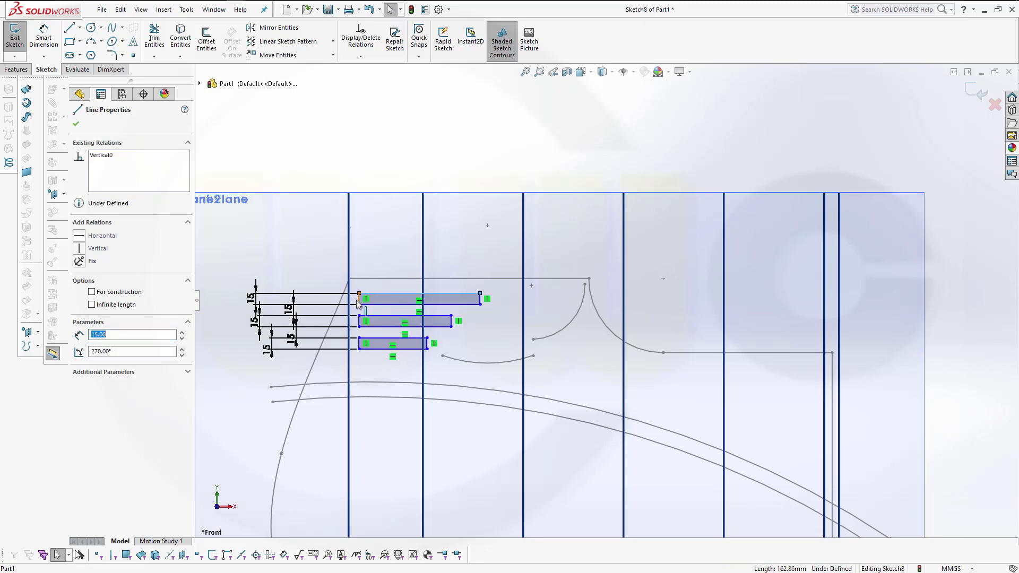
left_click_drag(348, 304, 345, 304)
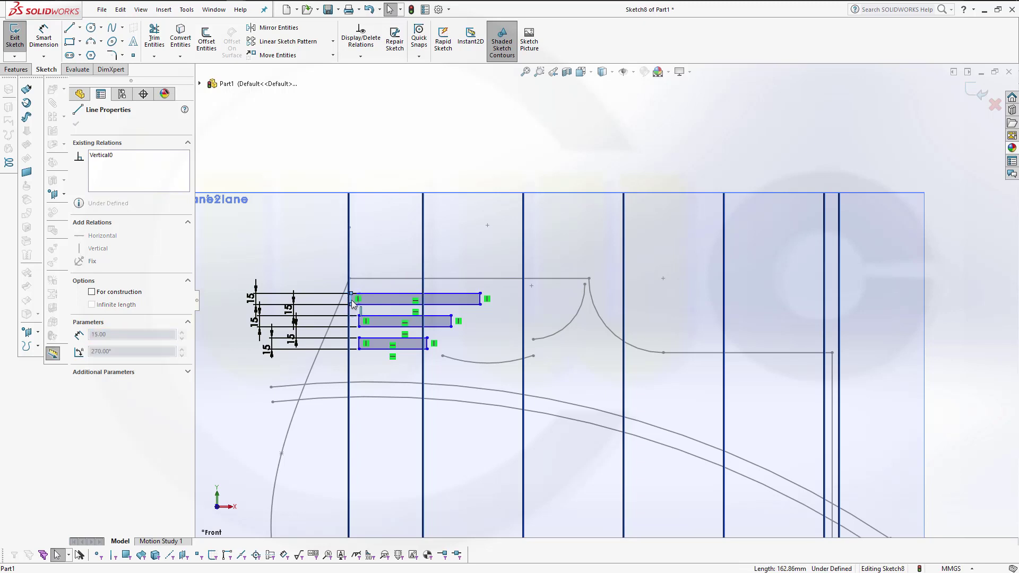
key("Escape")
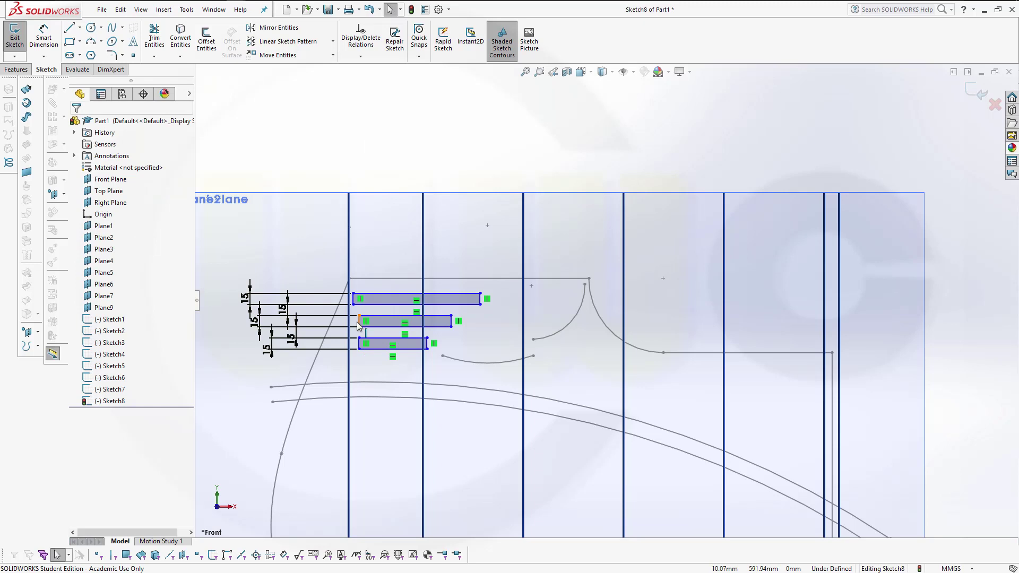
Make the three rectangles' left edges collinear on one vertical line.
left_click(359, 321)
left_click(352, 299, "ctrl")
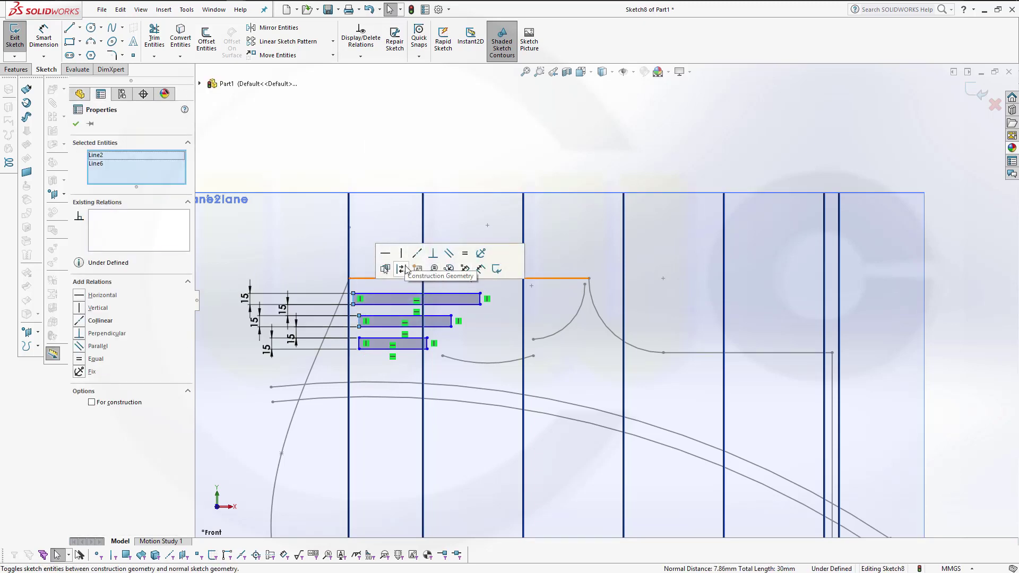
left_click(417, 253)
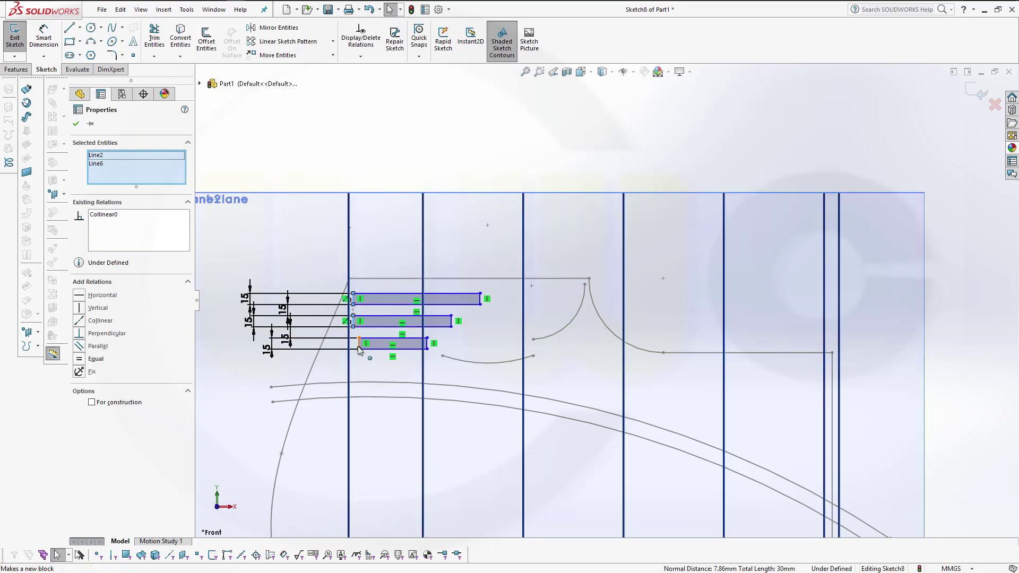
left_click(359, 339)
left_click(405, 304, "ctrl")
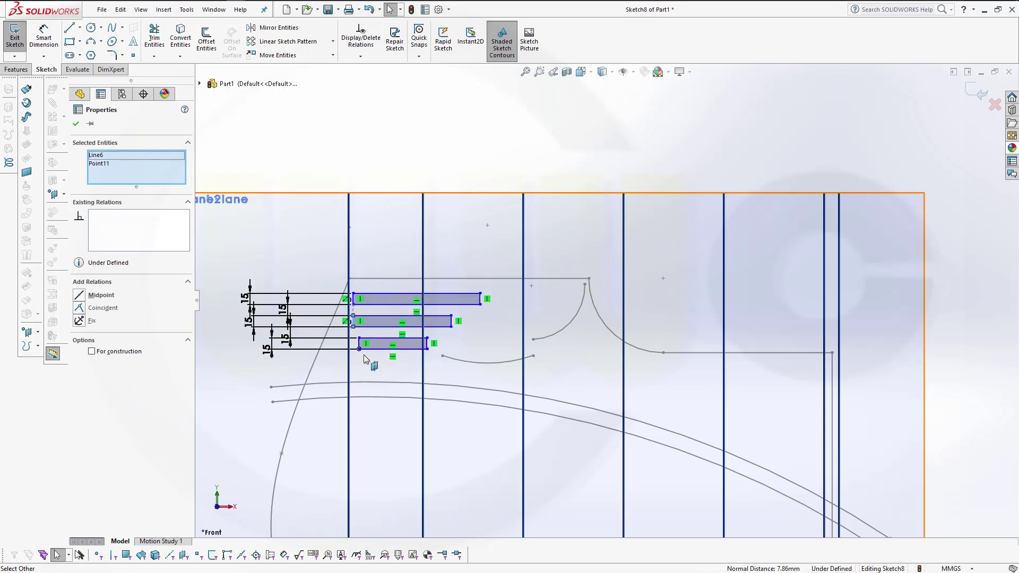
scroll(364, 358, "down", 3)
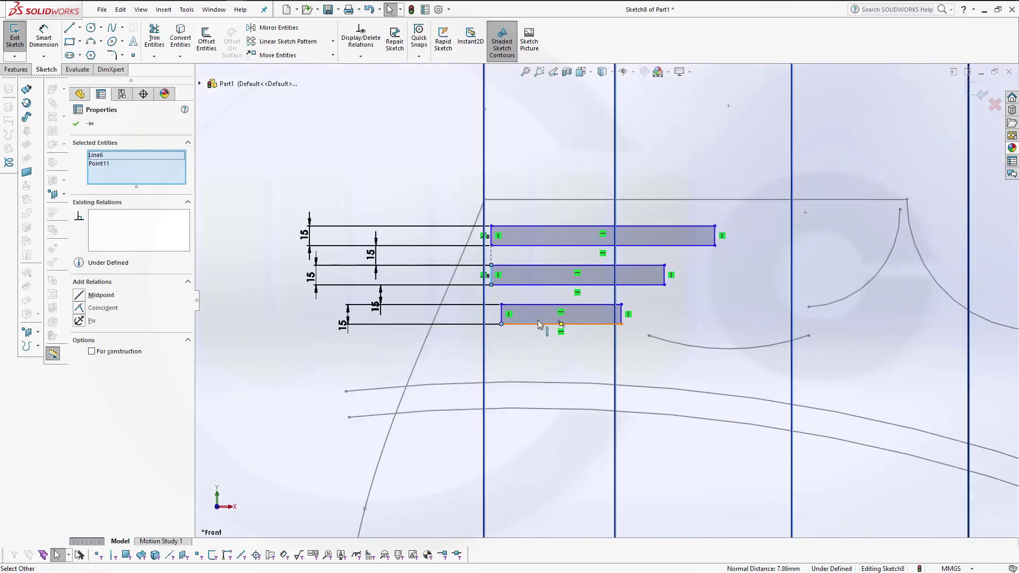
left_click(502, 318)
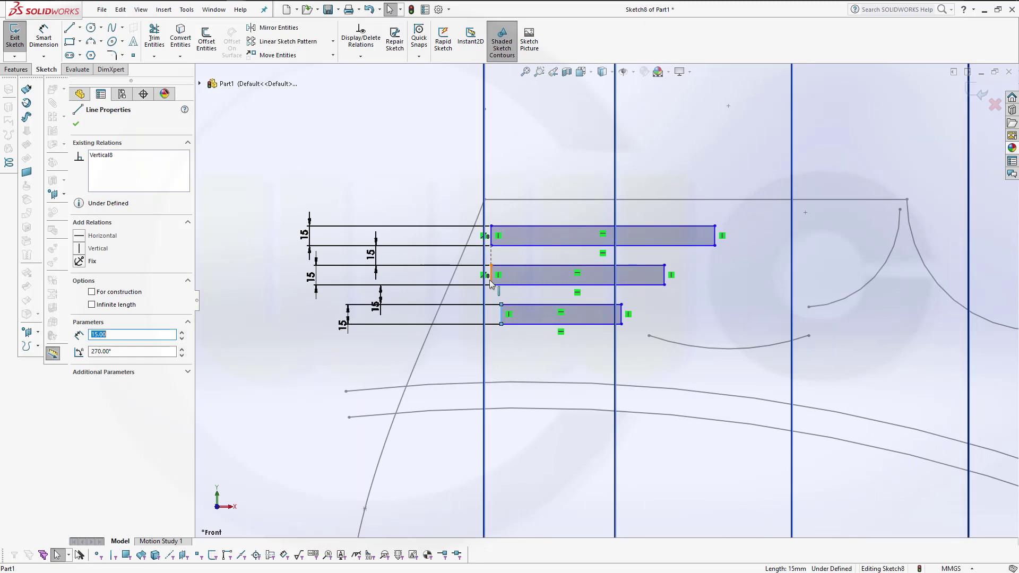
left_click(491, 276, "ctrl")
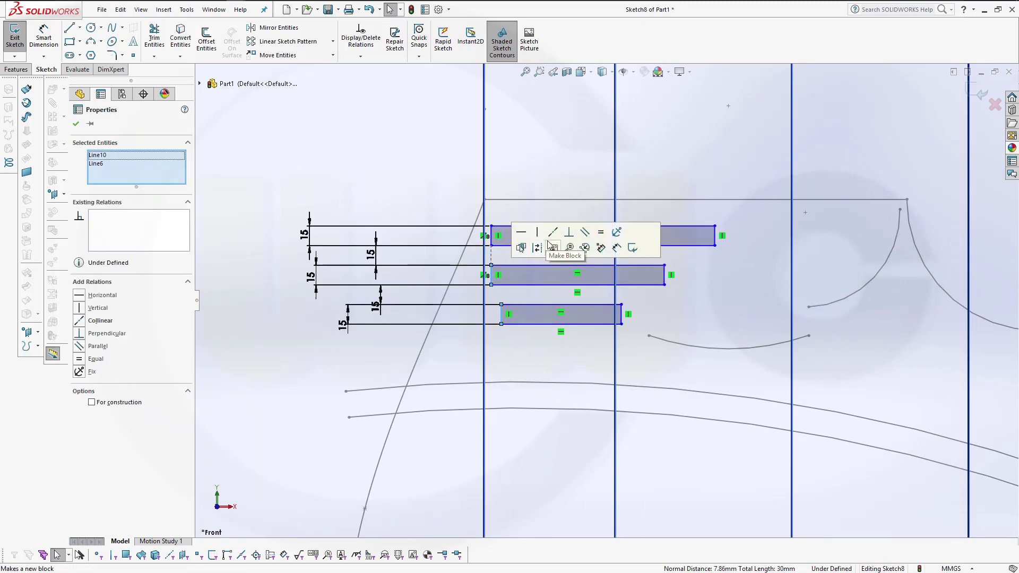
left_click(556, 231)
Drag the rectangles' right ends left to staggered, shorter lengths.
left_click(684, 144)
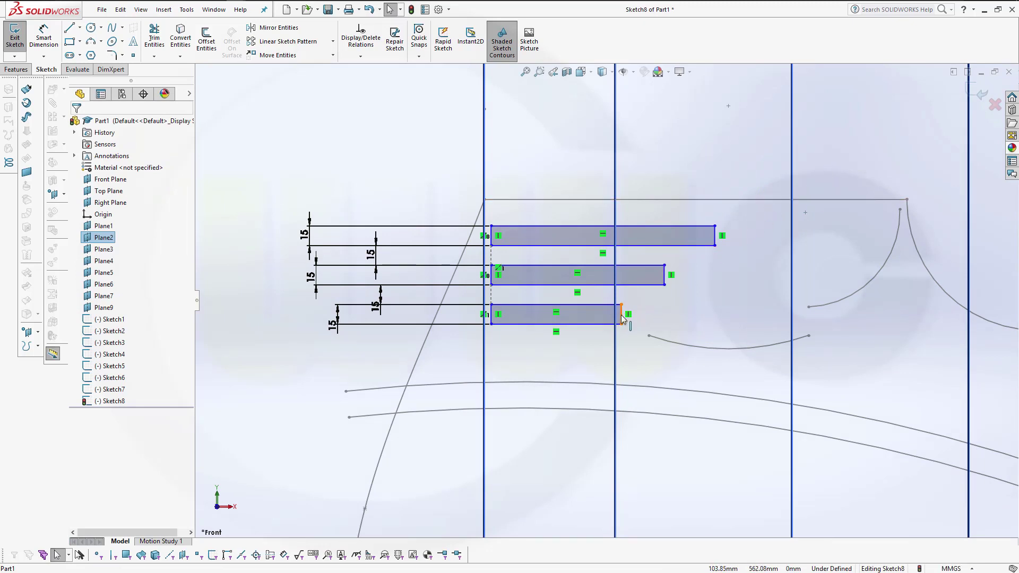
left_click_drag(619, 320, 584, 320)
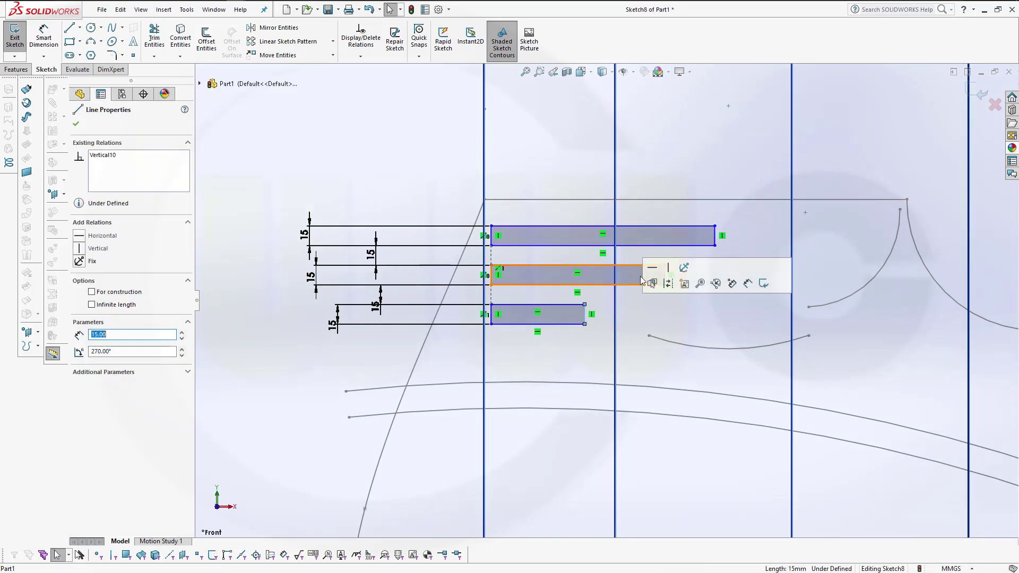
left_click_drag(715, 244, 614, 274)
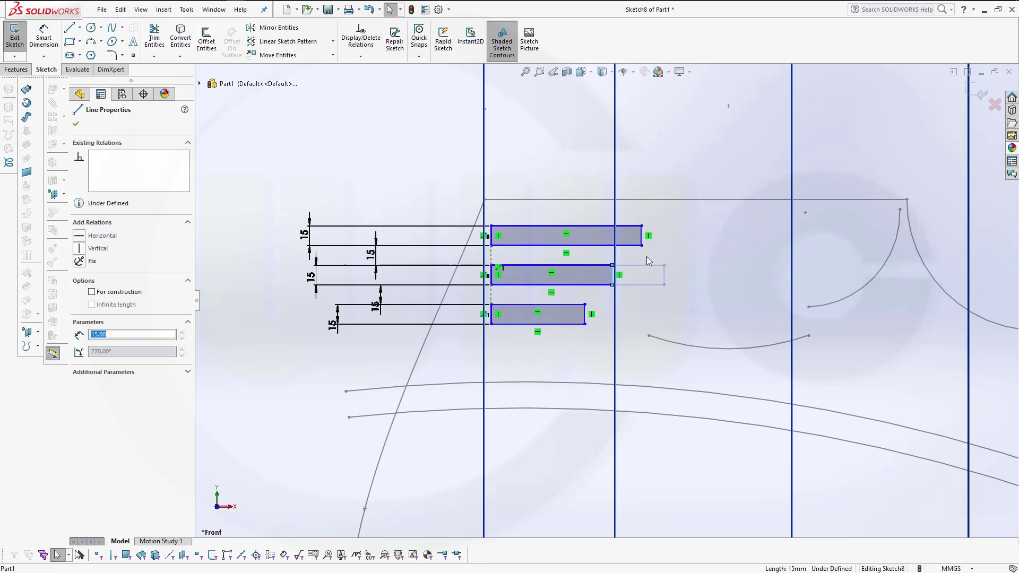
left_click(843, 111)
Exit Sketch8, fit the part to the view and orbit to see it in 3D.
left_click(980, 96)
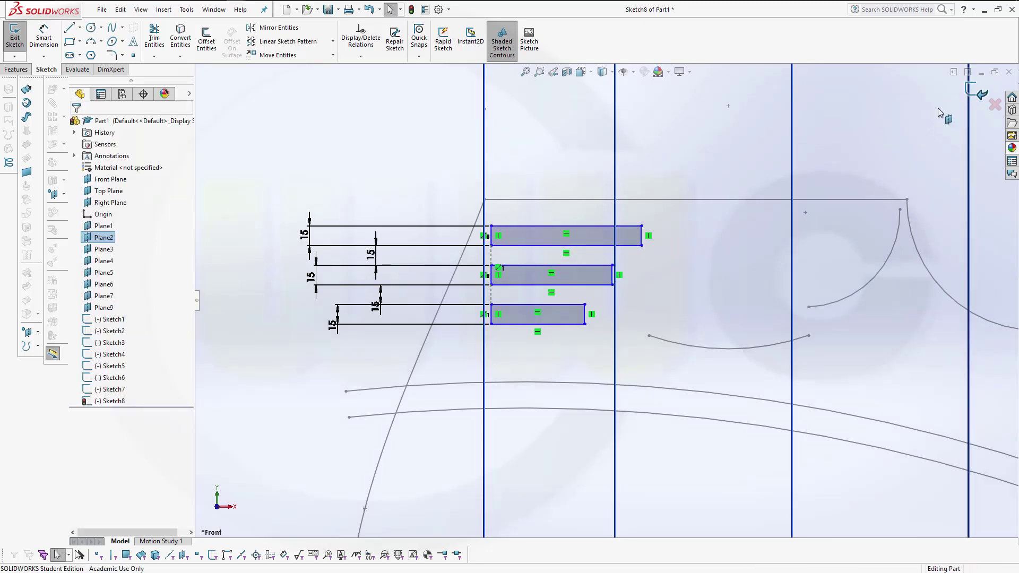
left_click(690, 139)
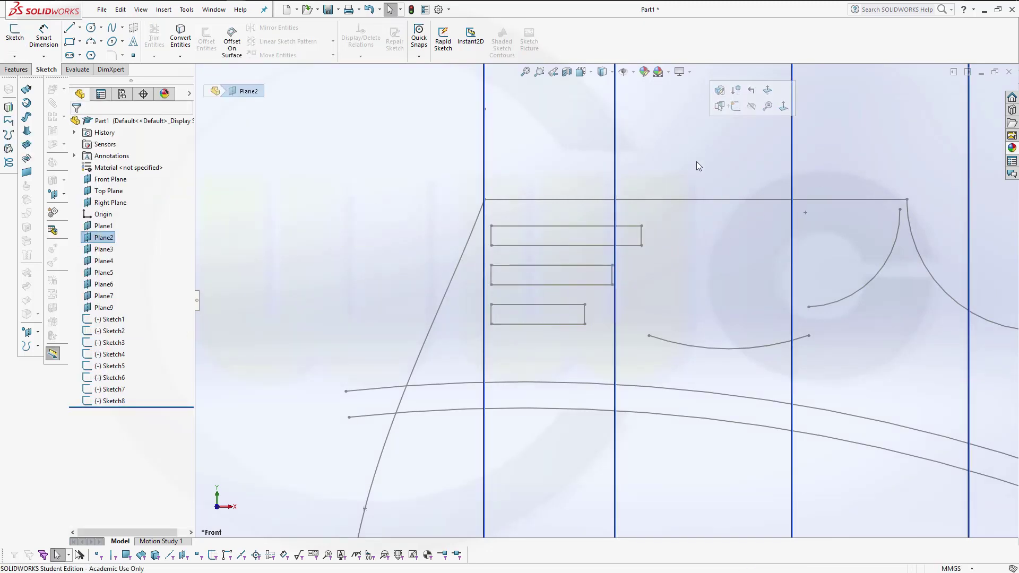
scroll(709, 233, "down", 2)
scroll(721, 286, "up", 2)
scroll(726, 301, "up", 6)
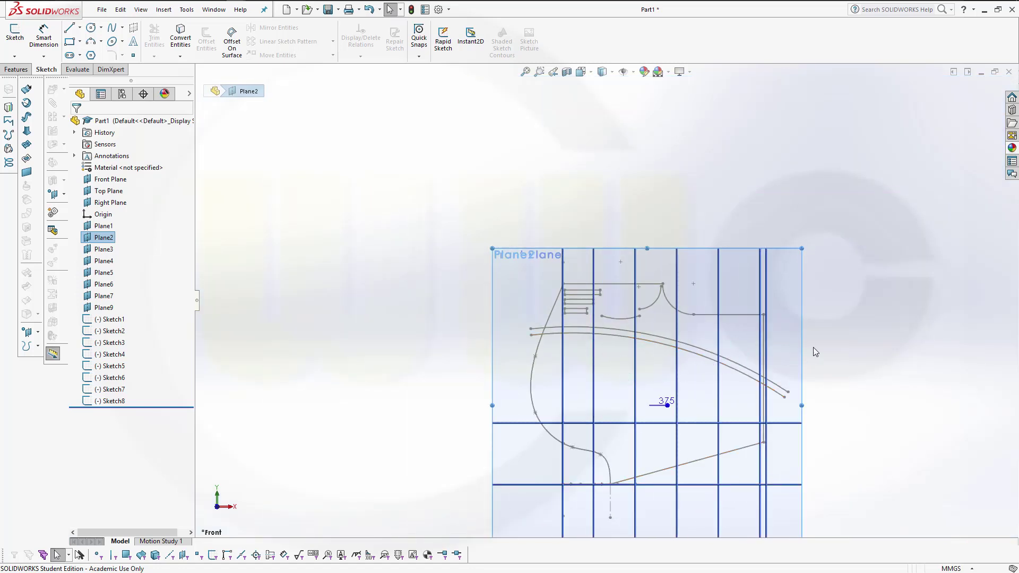
middle_click_drag(868, 364, 876, 361)
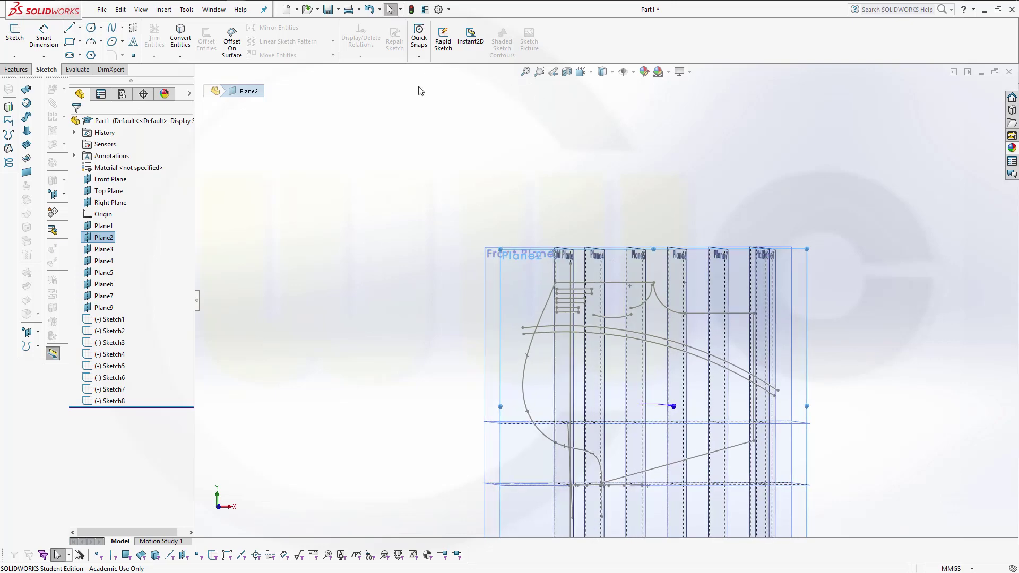
key("f")
mouse_move(840, 417)
middle_mouse_down()
mouse_move(852, 439)
mouse_move(845, 454)
mouse_move(833, 344)
mouse_move(835, 425)
mouse_move(939, 446)
mouse_move(806, 385)
mouse_move(794, 352)
mouse_move(810, 391)
mouse_move(857, 336)
mouse_move(911, 409)
mouse_move(918, 400)
mouse_move(891, 387)
mouse_move(804, 440)
mouse_move(817, 438)
mouse_move(835, 356)
middle_mouse_up()
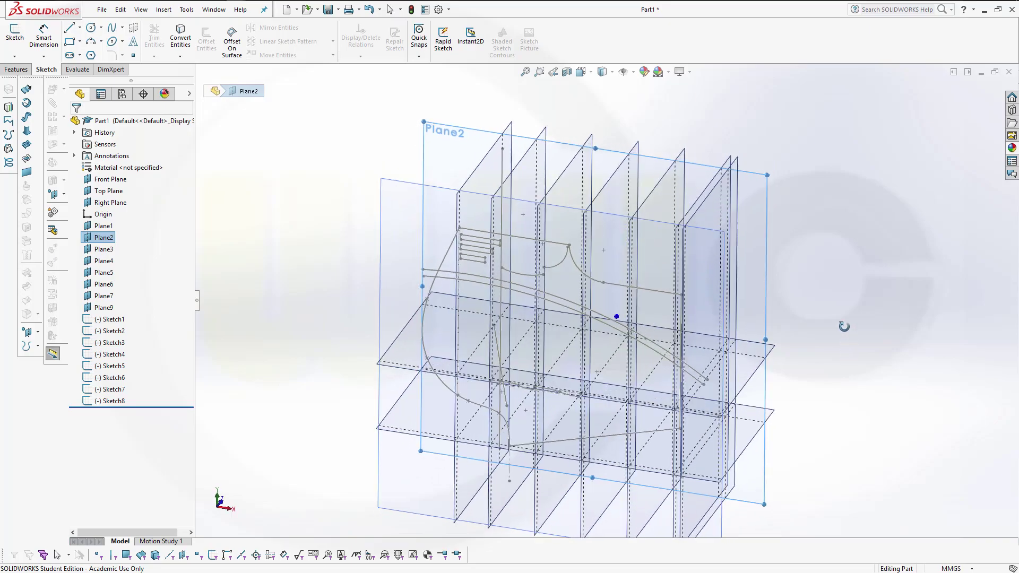
mouse_move(843, 326)
middle_mouse_down()
mouse_move(755, 259)
mouse_move(834, 359)
mouse_move(818, 416)
middle_mouse_up()
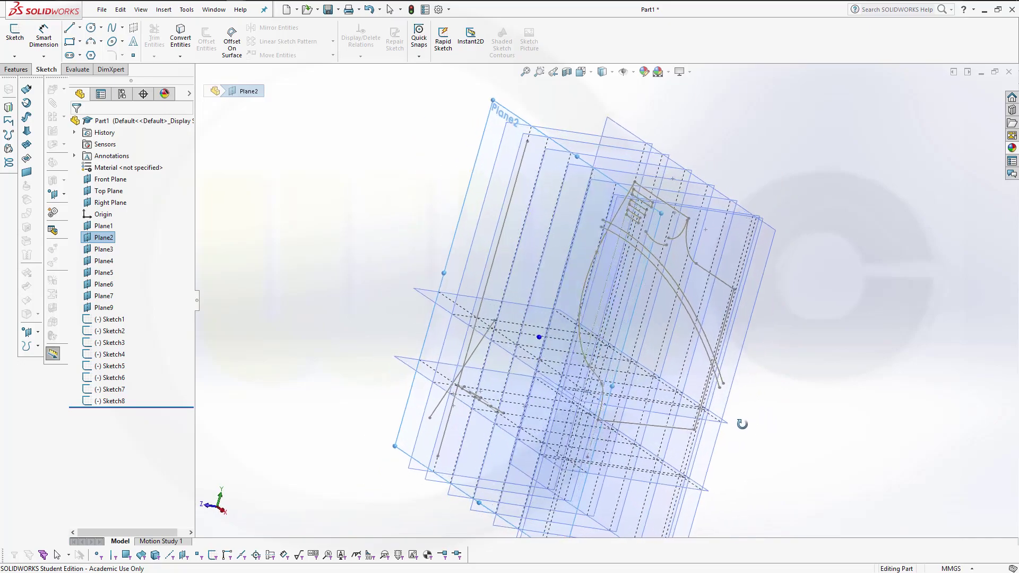
mouse_move(723, 427)
middle_mouse_down()
mouse_move(793, 410)
mouse_move(868, 433)
middle_mouse_up()
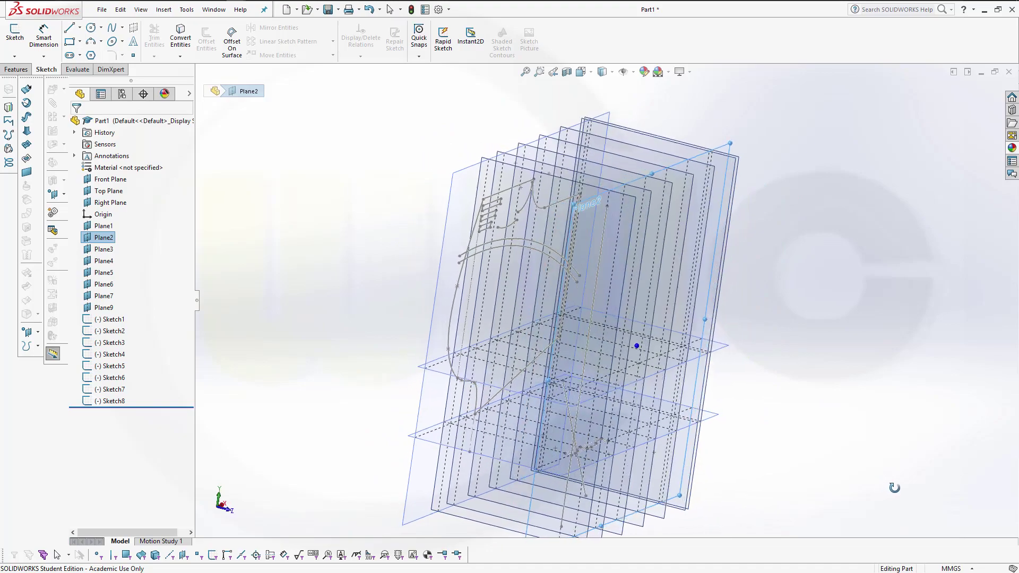